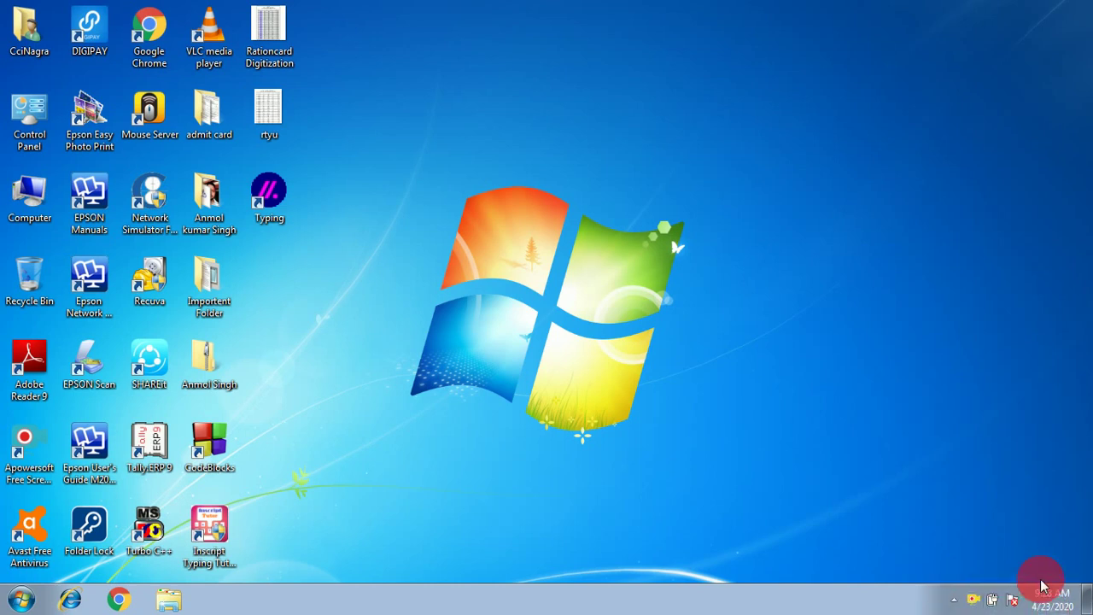
Open Control Panel maximized and bring up the time format settings in Region and Language's additional settings
mouse_move(1051, 601)
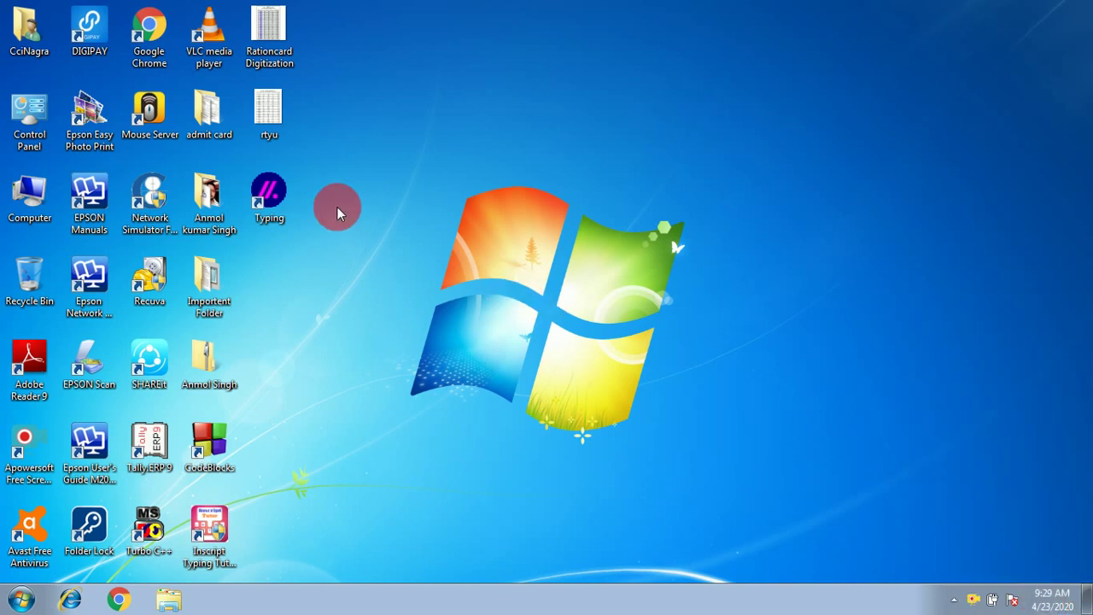
double_click(34, 111)
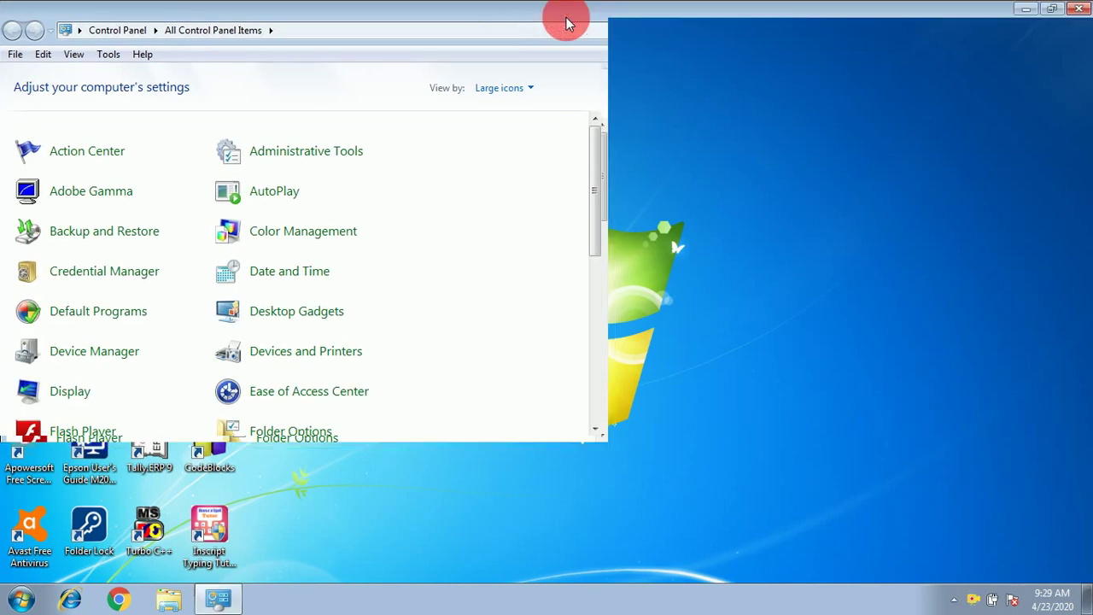
left_click(567, 17)
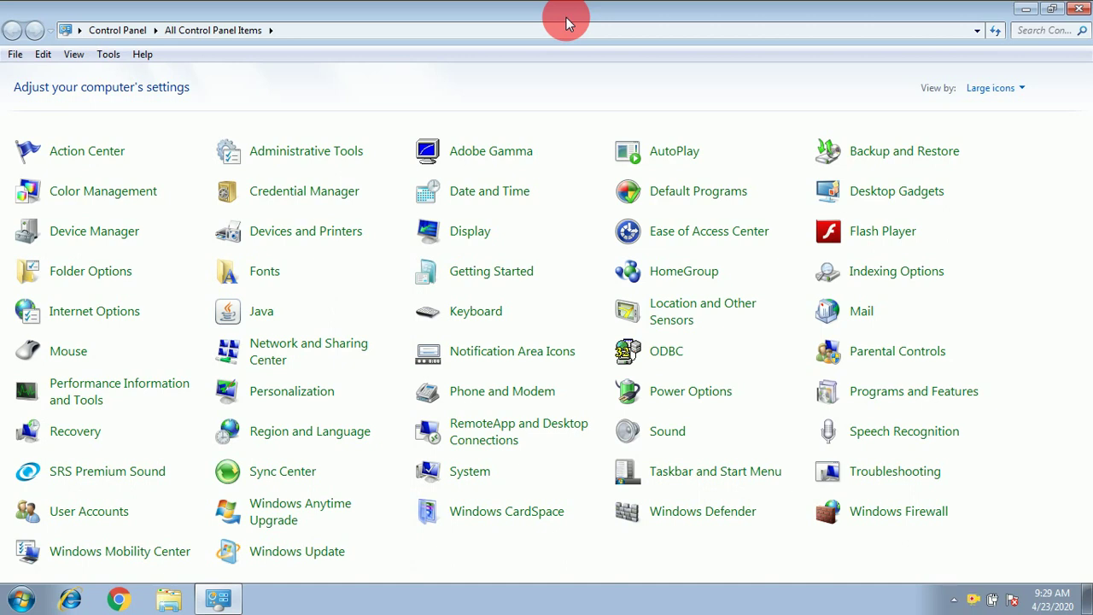
left_click(290, 435)
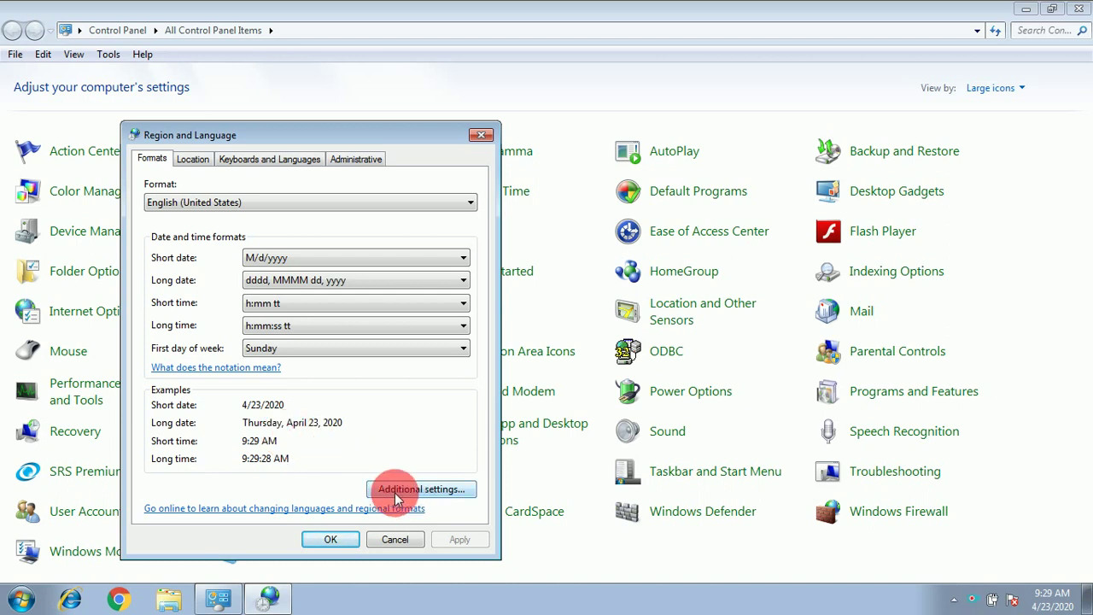
left_click(419, 489)
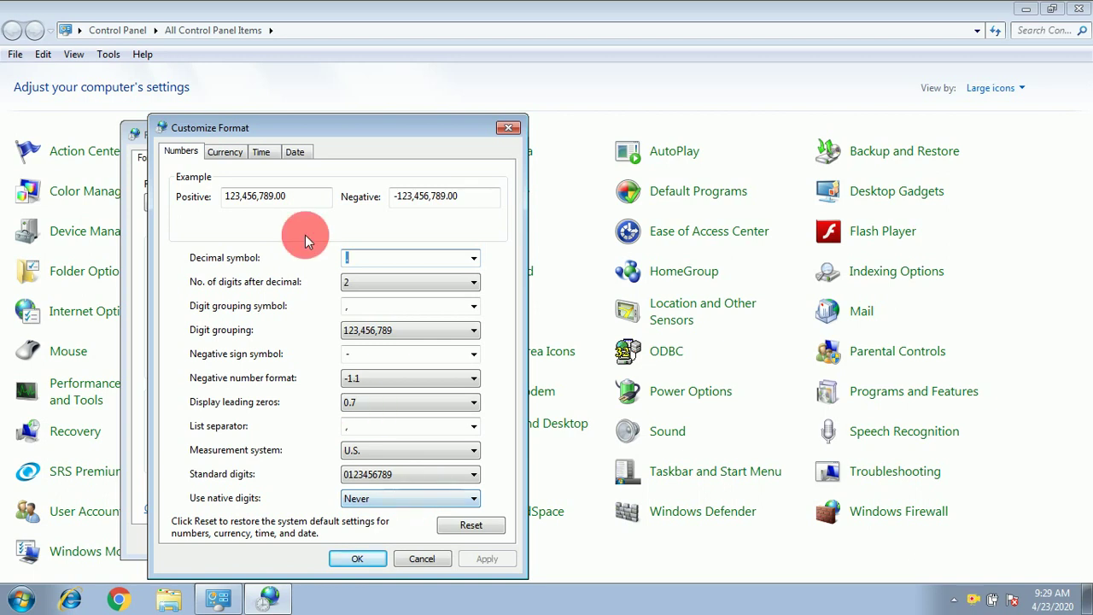
left_click(261, 152)
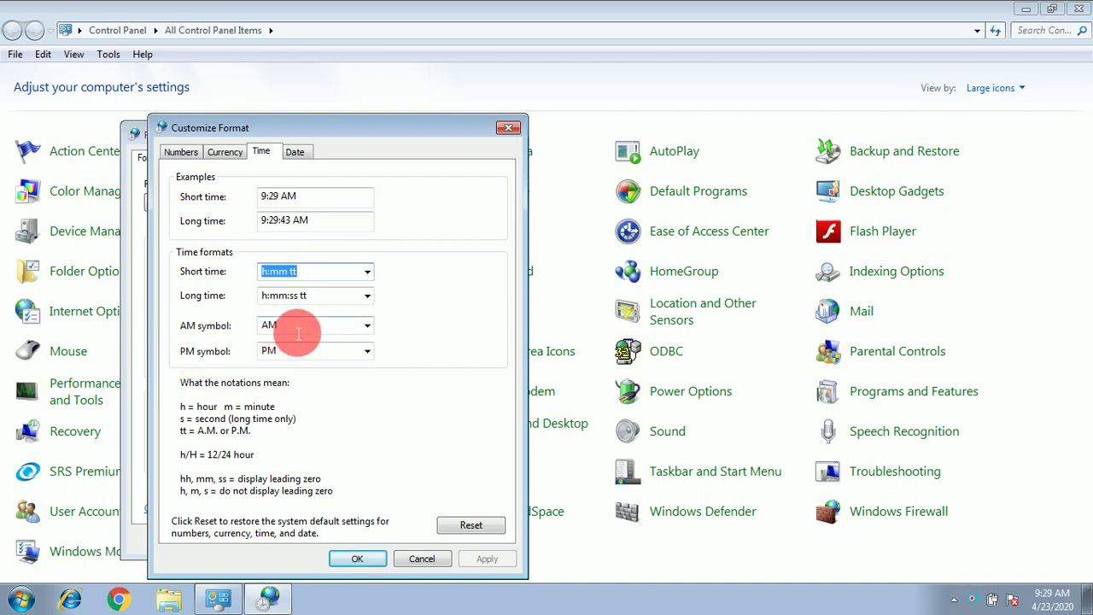
Set the AM symbol to CAREER and the PM symbol to CCI, apply them and close the Customize Format dialog
double_click(296, 333)
type("CAREER")
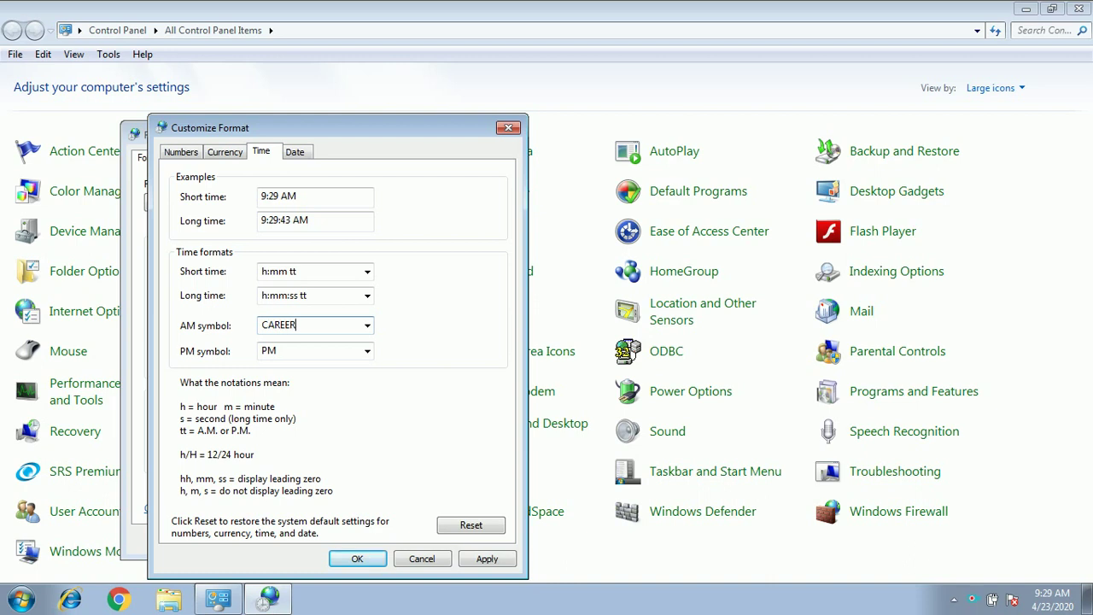
double_click(314, 358)
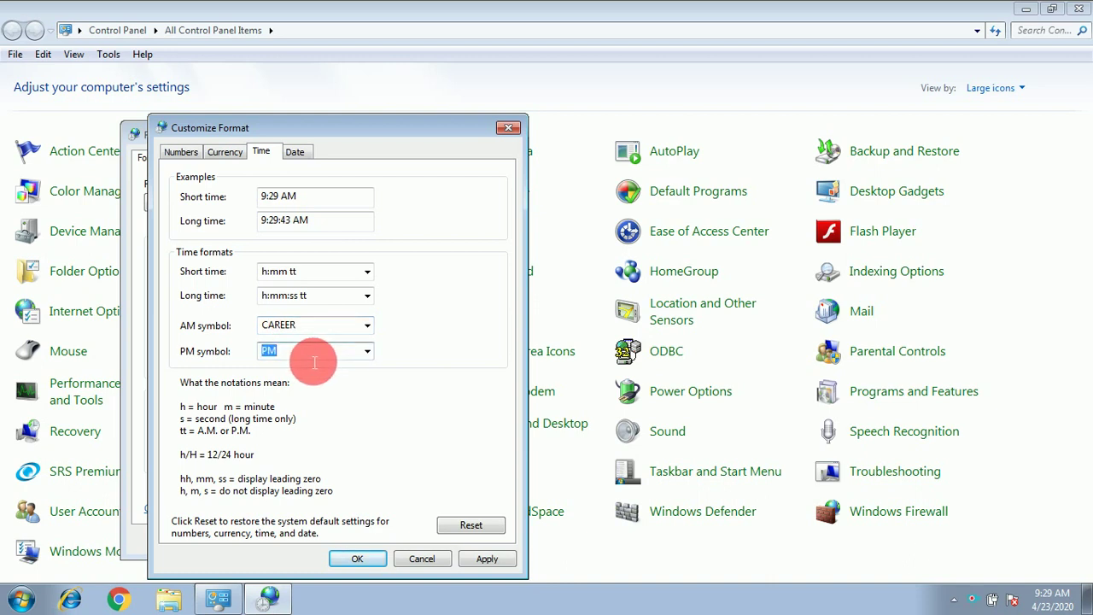
type("CCI")
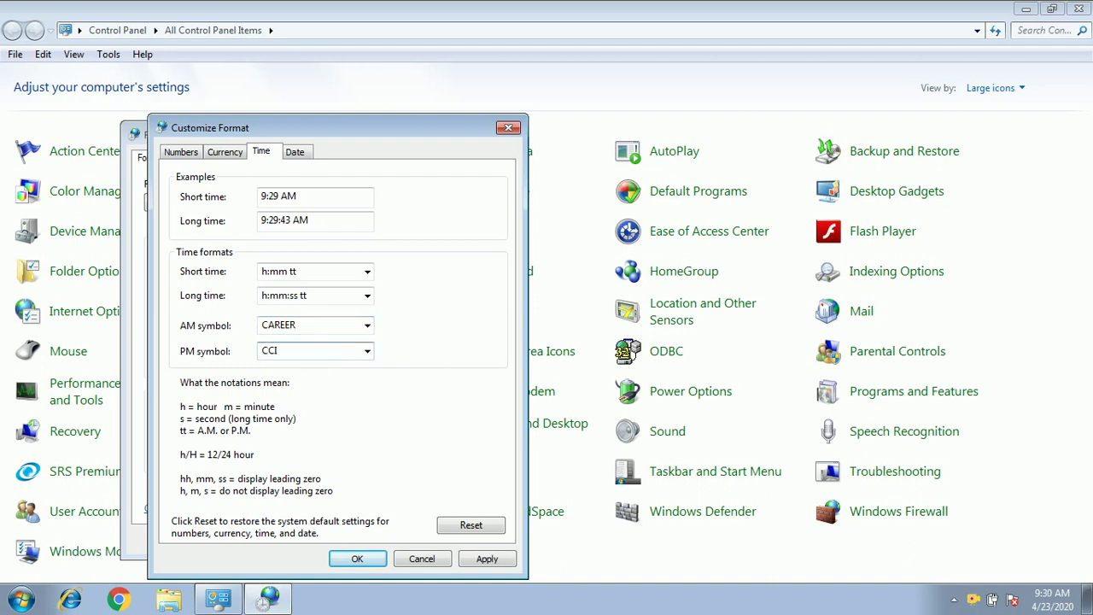
left_click(487, 559)
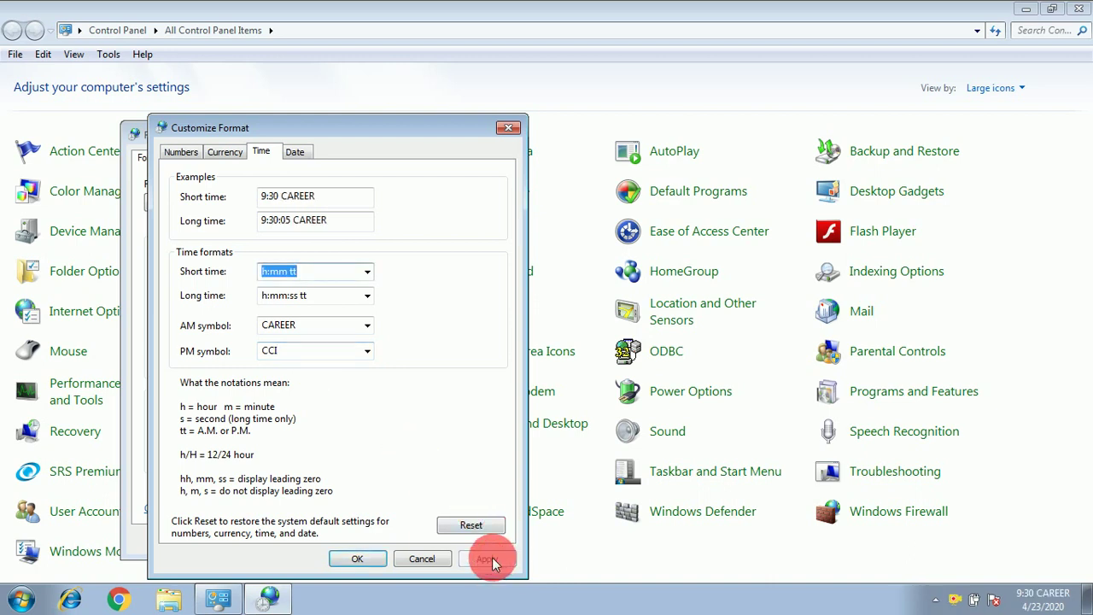
left_click(359, 560)
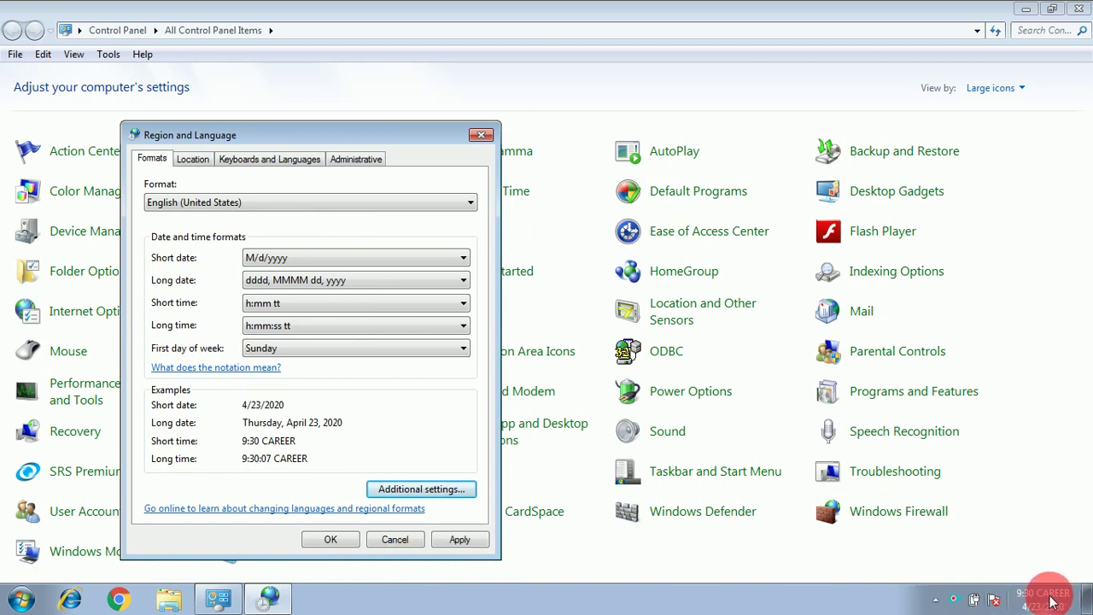
Apply and close the Region and Language settings, and minimize Control Panel to return to the desktop
mouse_move(1050, 601)
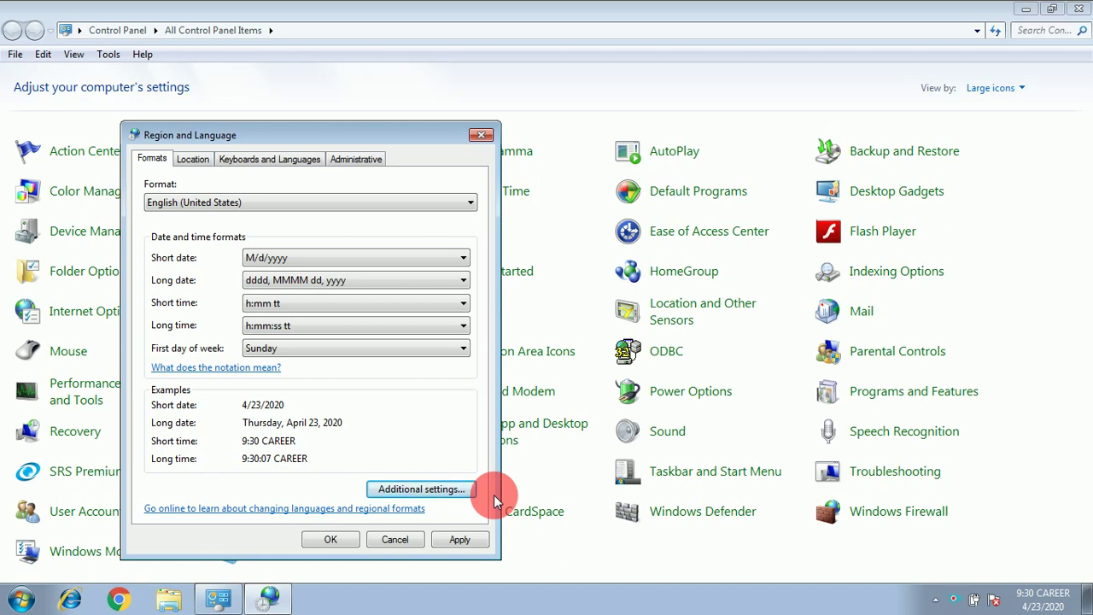
left_click(461, 539)
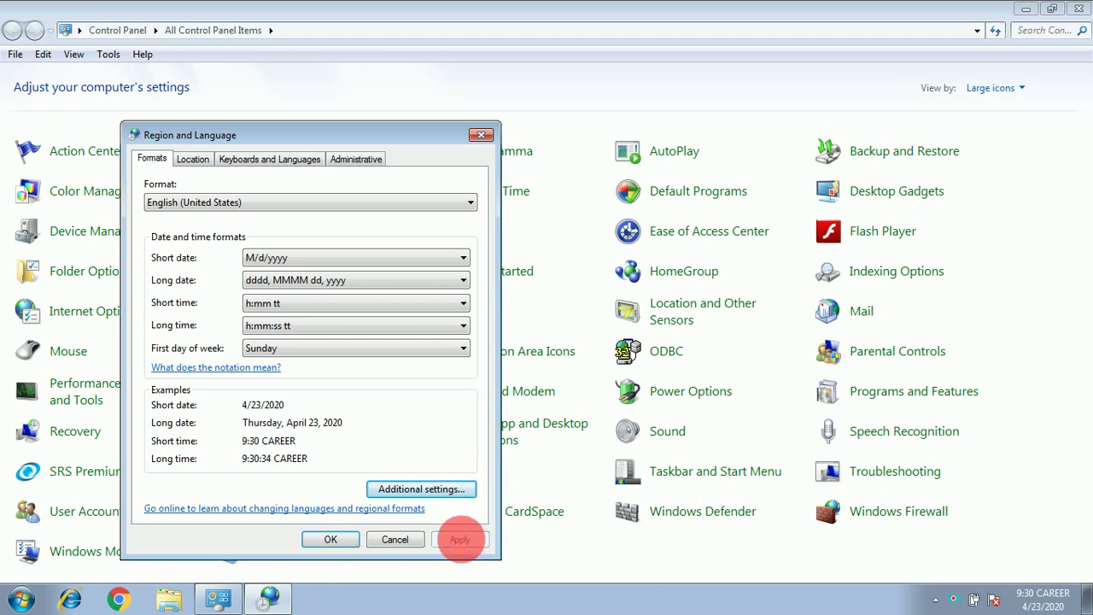
left_click(334, 542)
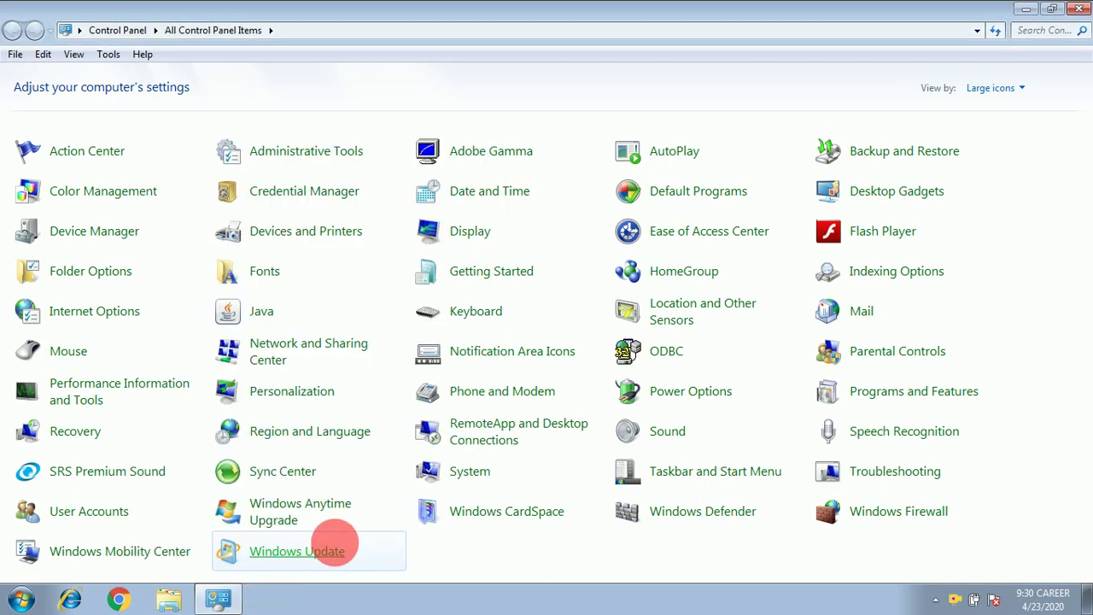
left_click(1024, 10)
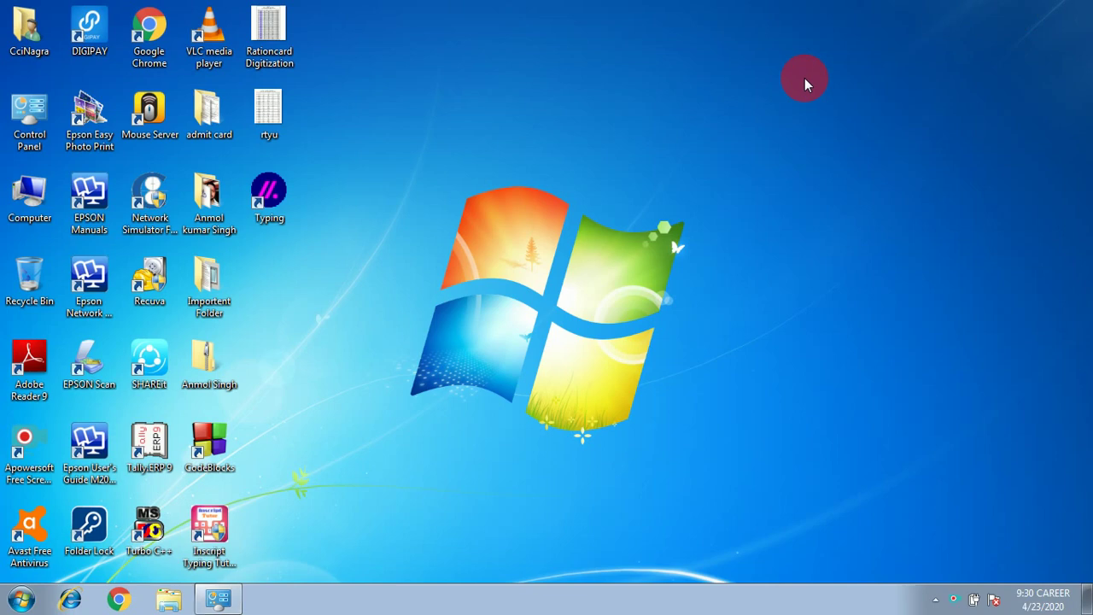
Refresh the desktop and create a folder on it, keeping the default name "New folder"
right_click(804, 78)
left_click(835, 148)
right_click(763, 145)
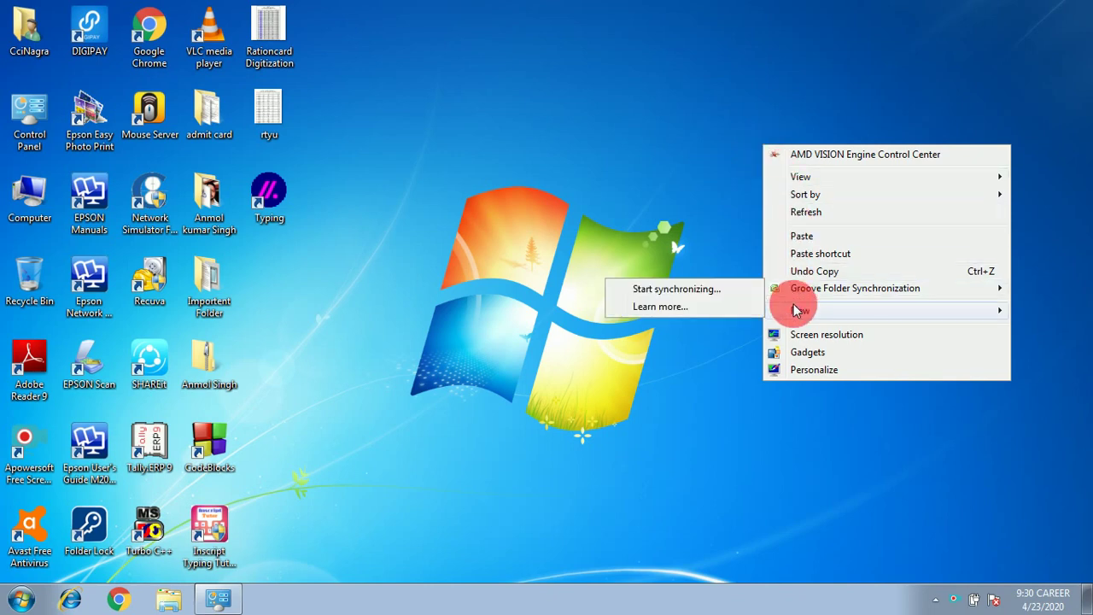
mouse_move(797, 310)
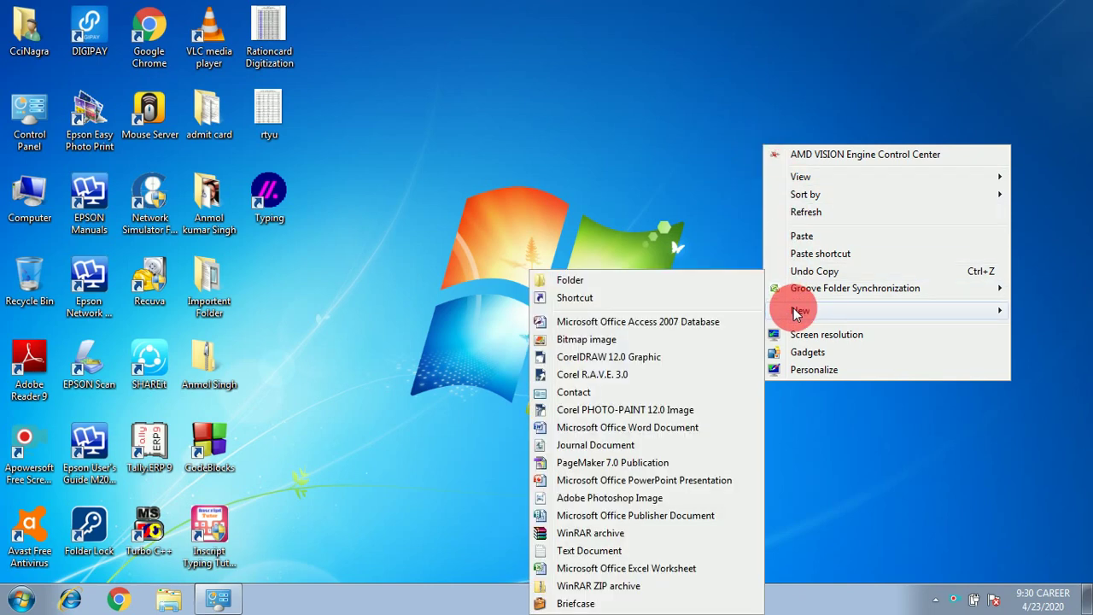
left_click(665, 279)
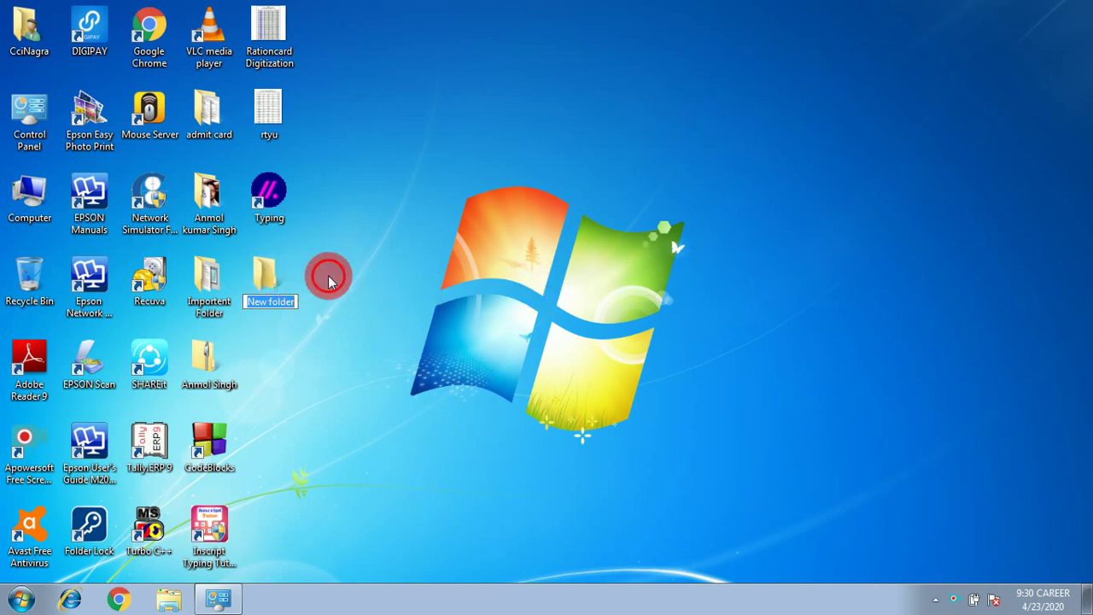
key("Return")
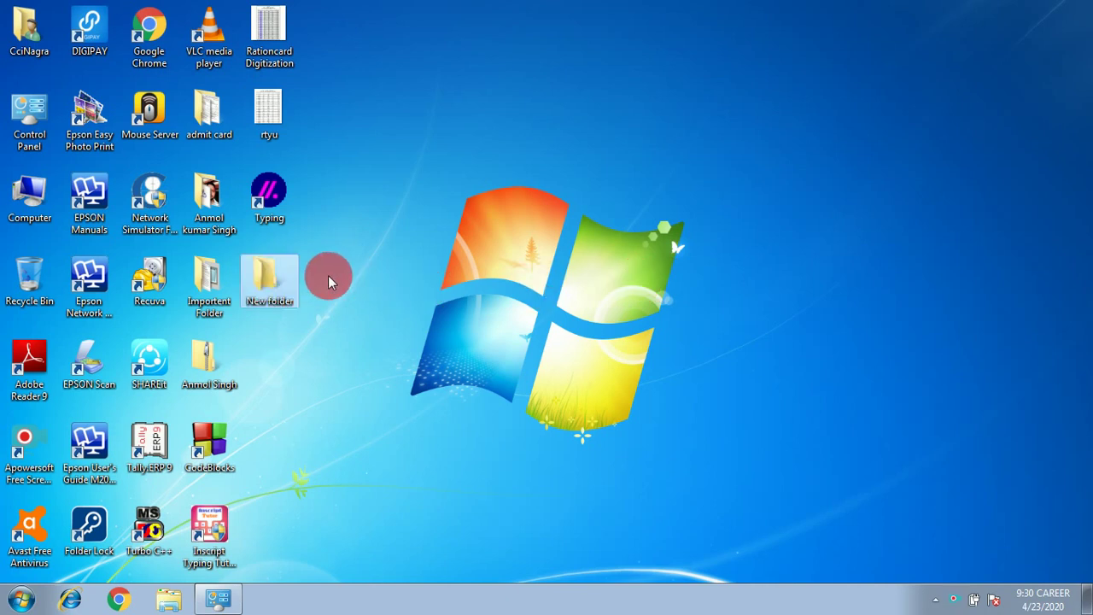
Give the desktop's "New folder" the Hidden attribute through its properties and refresh the desktop
right_click(279, 282)
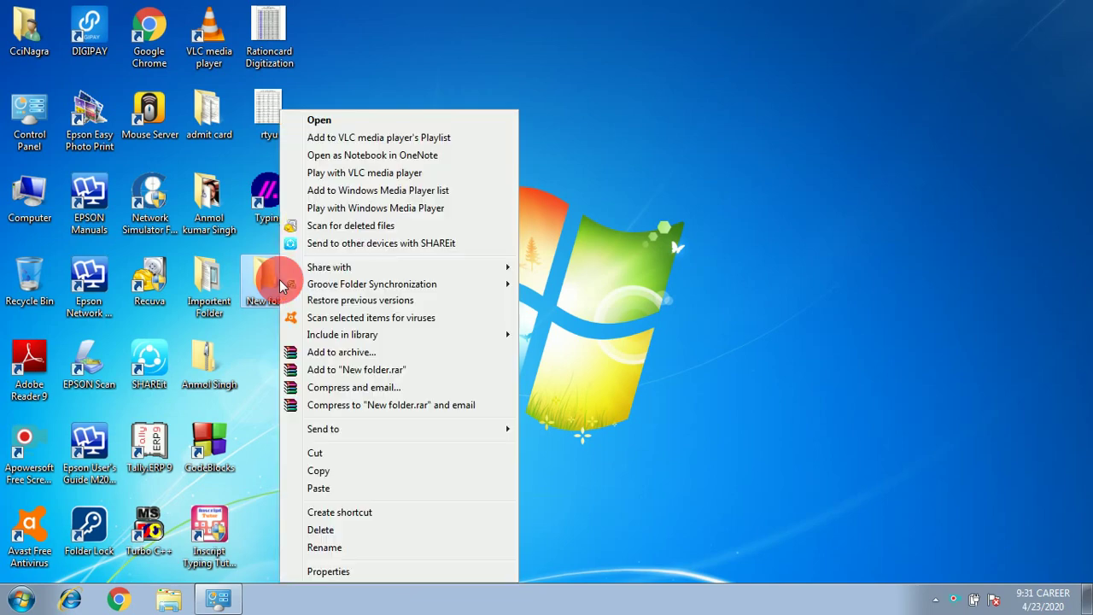
left_click(330, 571)
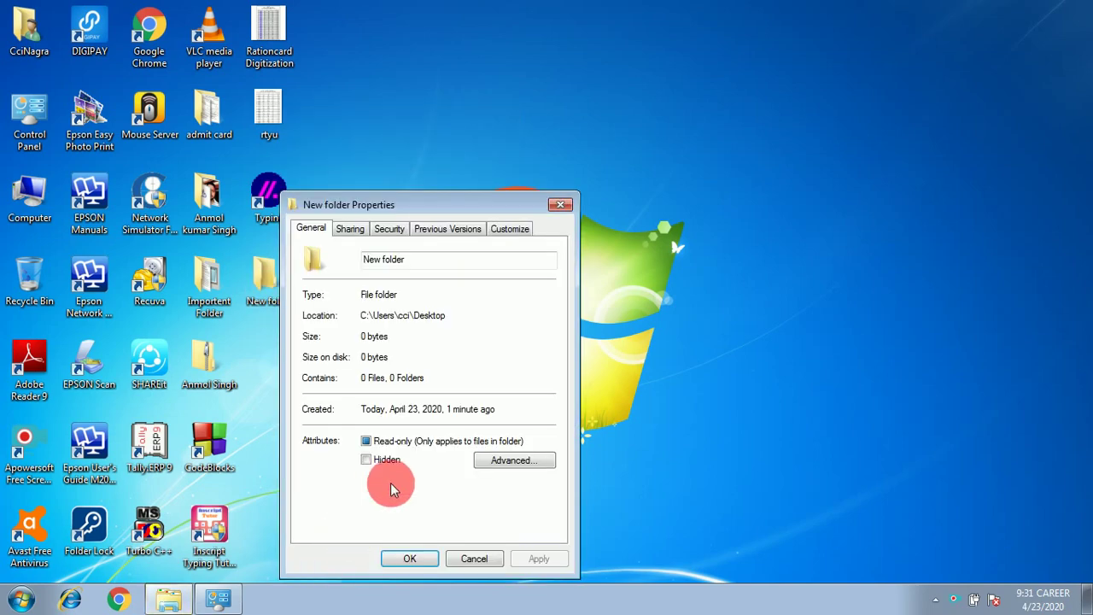
left_click(368, 460)
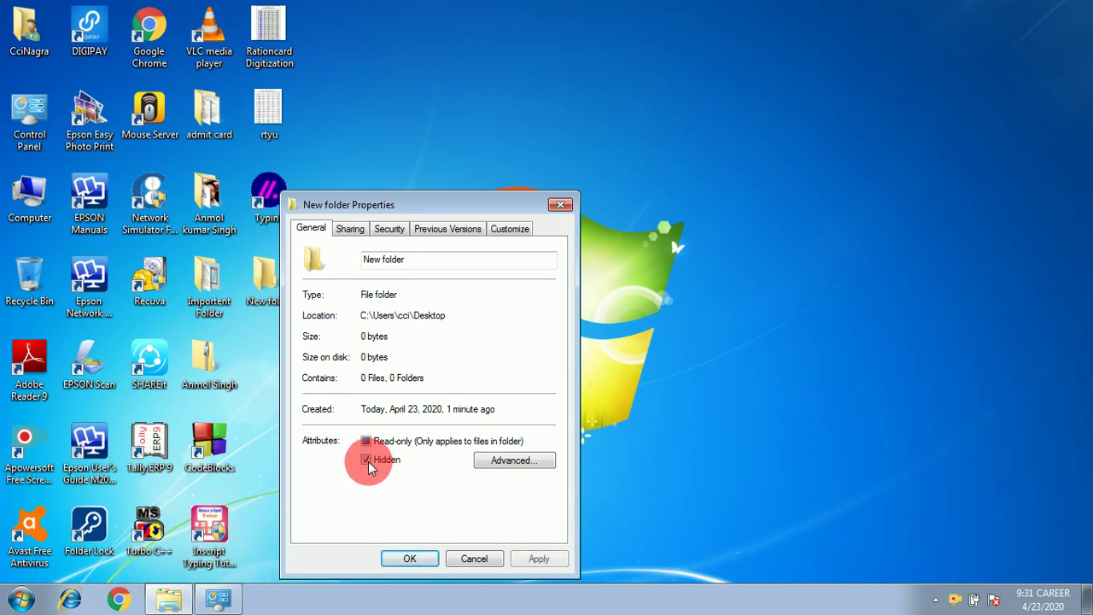
left_click(553, 559)
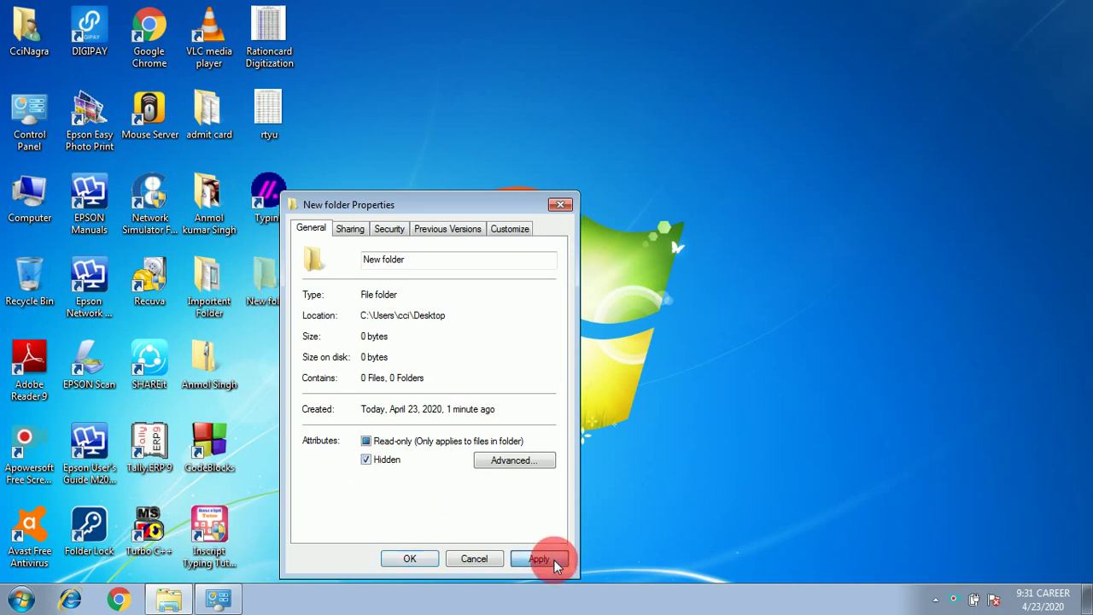
left_click(408, 559)
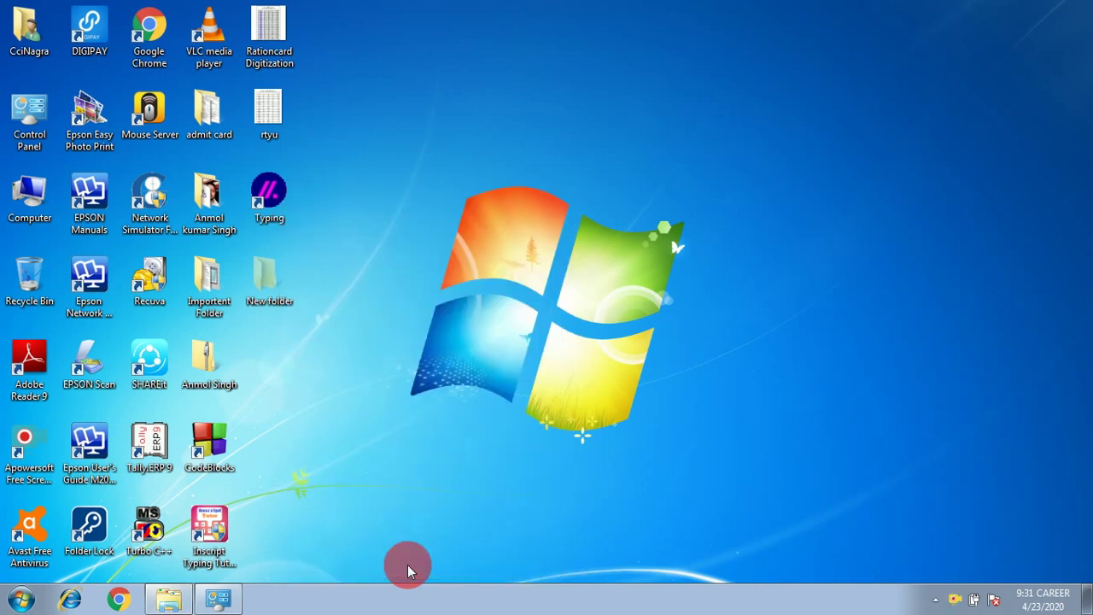
right_click(613, 254)
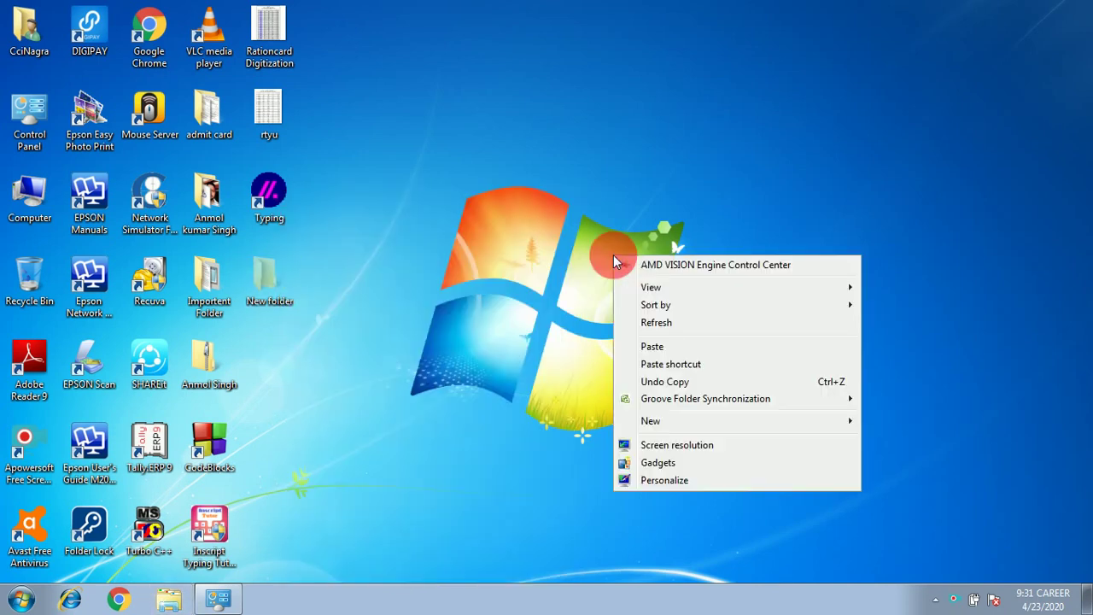
left_click(649, 323)
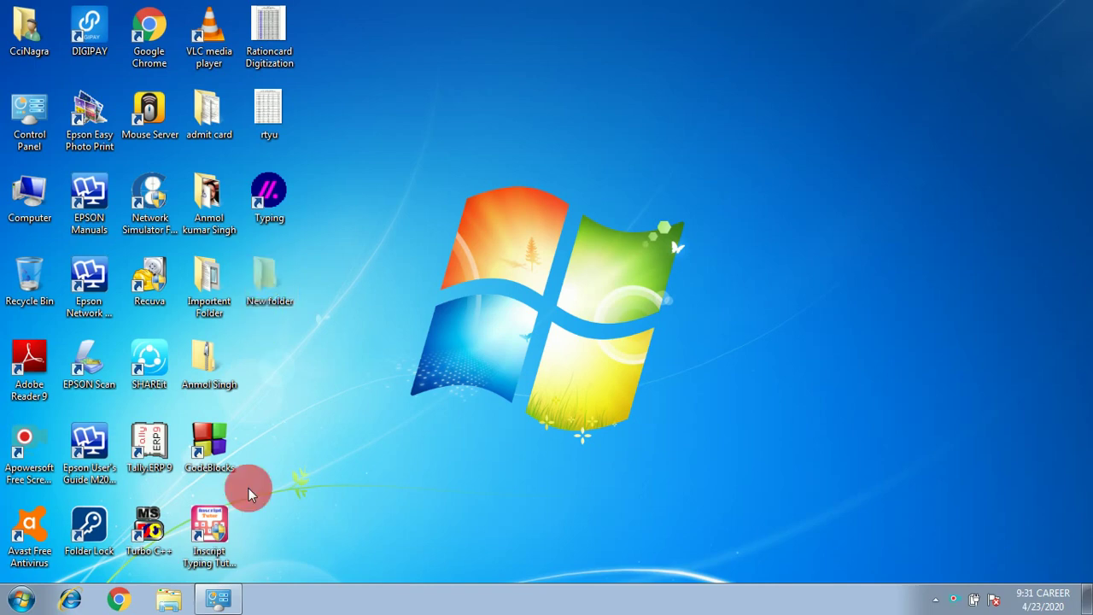
In Control Panel's Folder Options, choose "Don't show hidden files, folders, or drives" and apply it
left_click(218, 602)
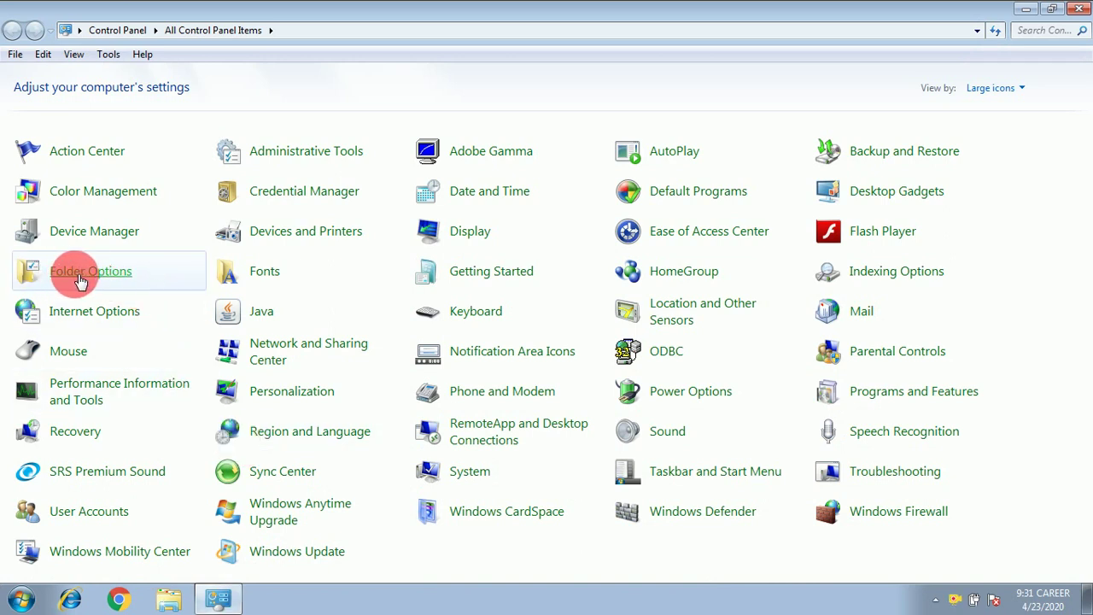
left_click(79, 280)
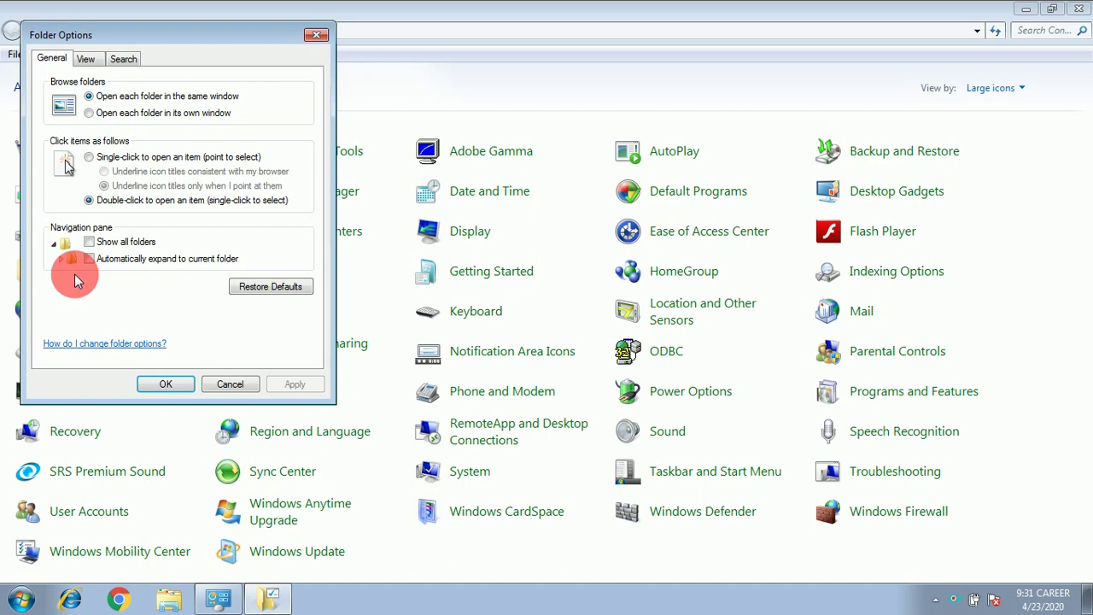
left_click(85, 60)
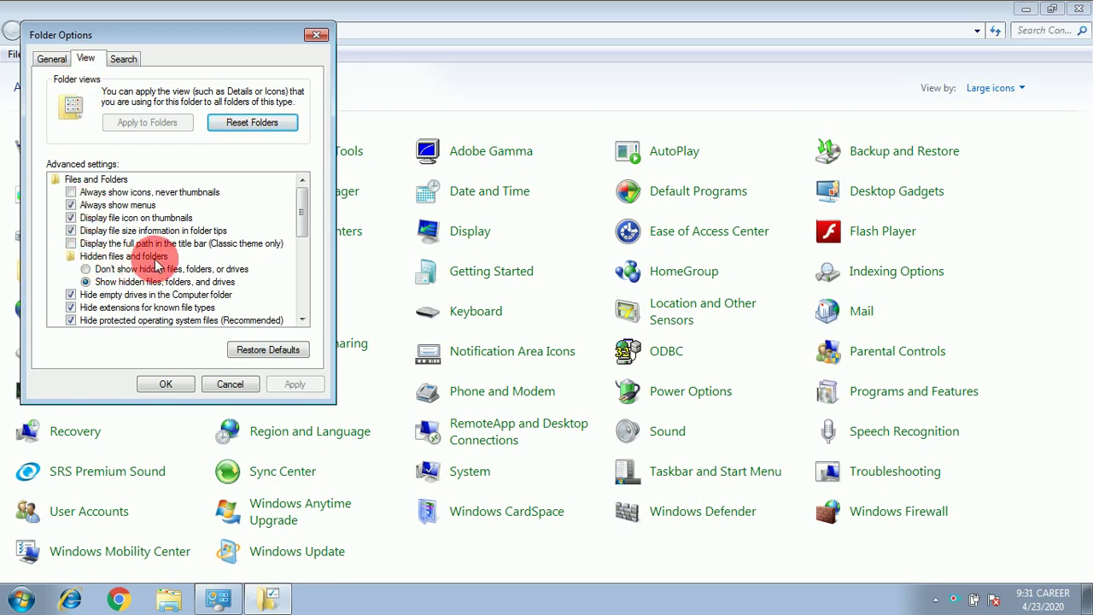
left_click(96, 270)
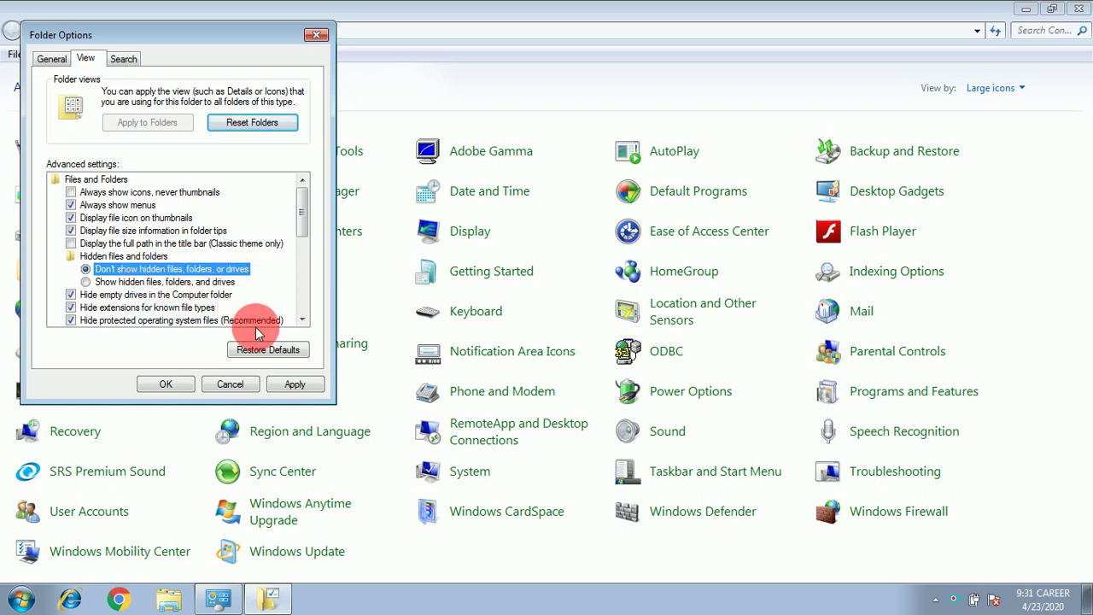
left_click(289, 378)
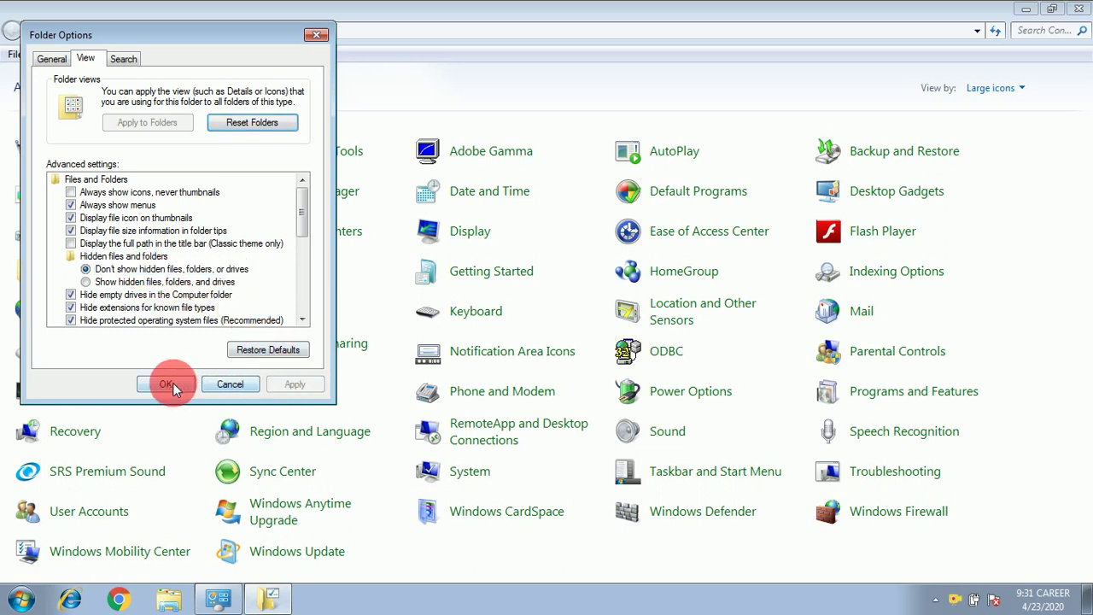
left_click(171, 384)
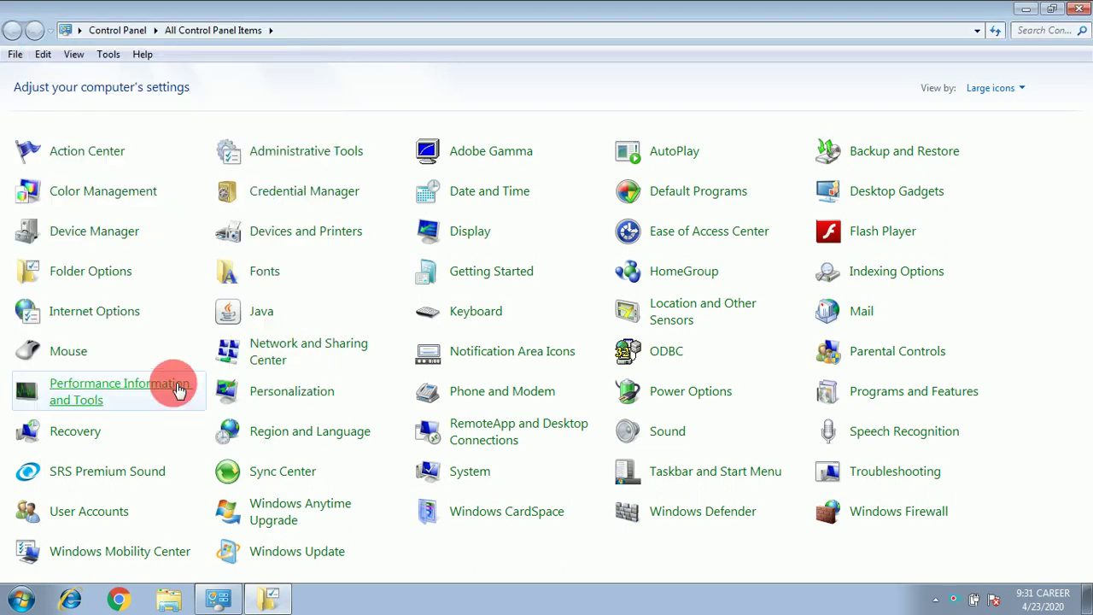
Minimize Control Panel and refresh the desktop
left_click(1027, 13)
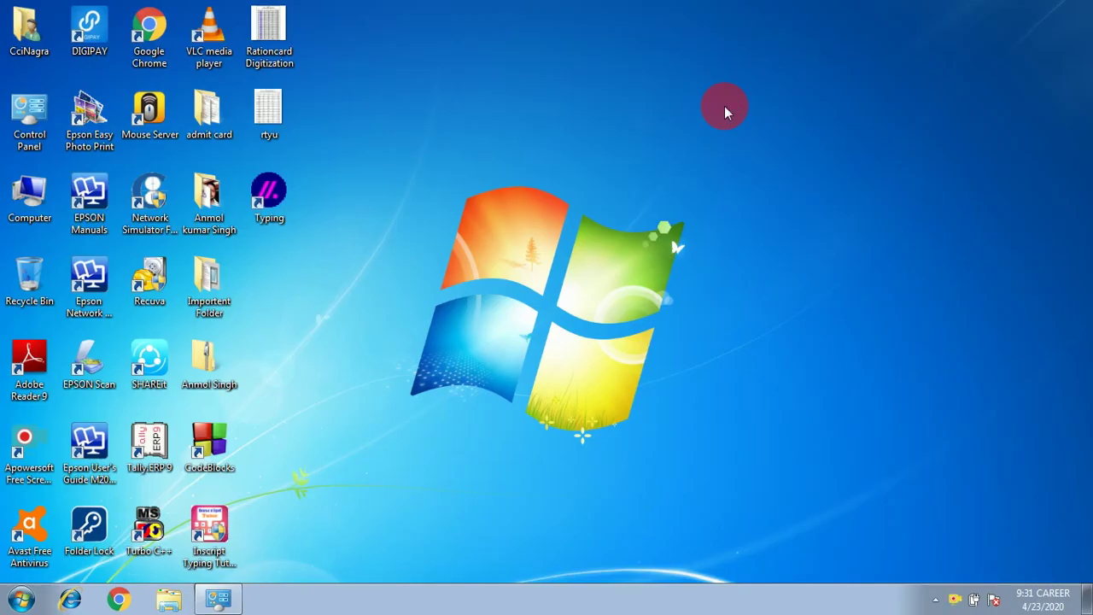
right_click(724, 106)
left_click(762, 178)
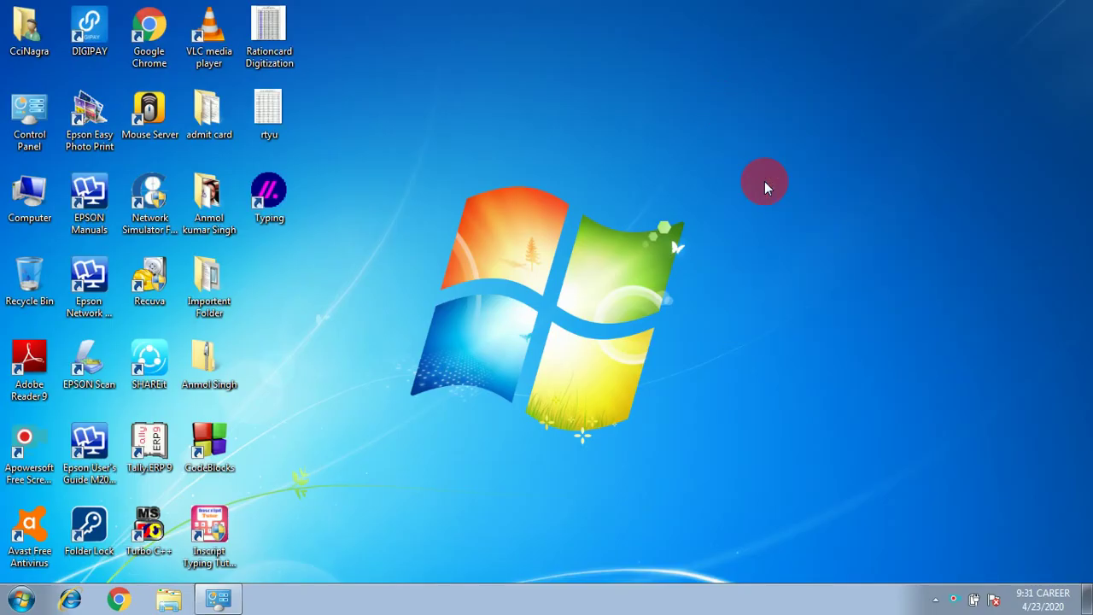
right_click(334, 263)
left_click(392, 488)
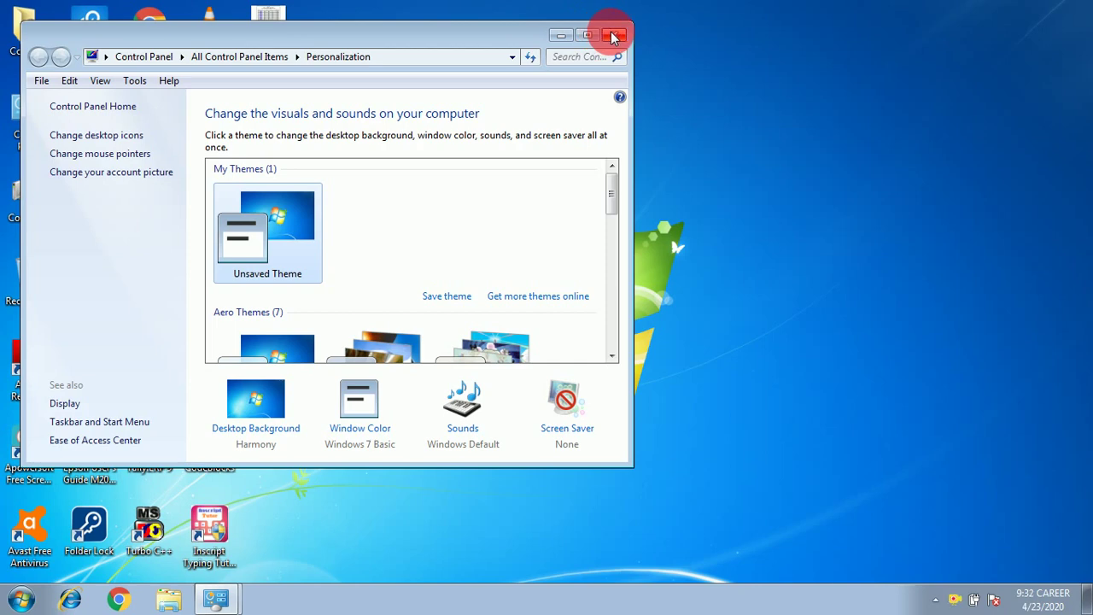
left_click(614, 34)
In Control Panel's Folder Options, choose "Show hidden files, folders, and drives", apply it and minimize Control Panel
left_click(237, 587)
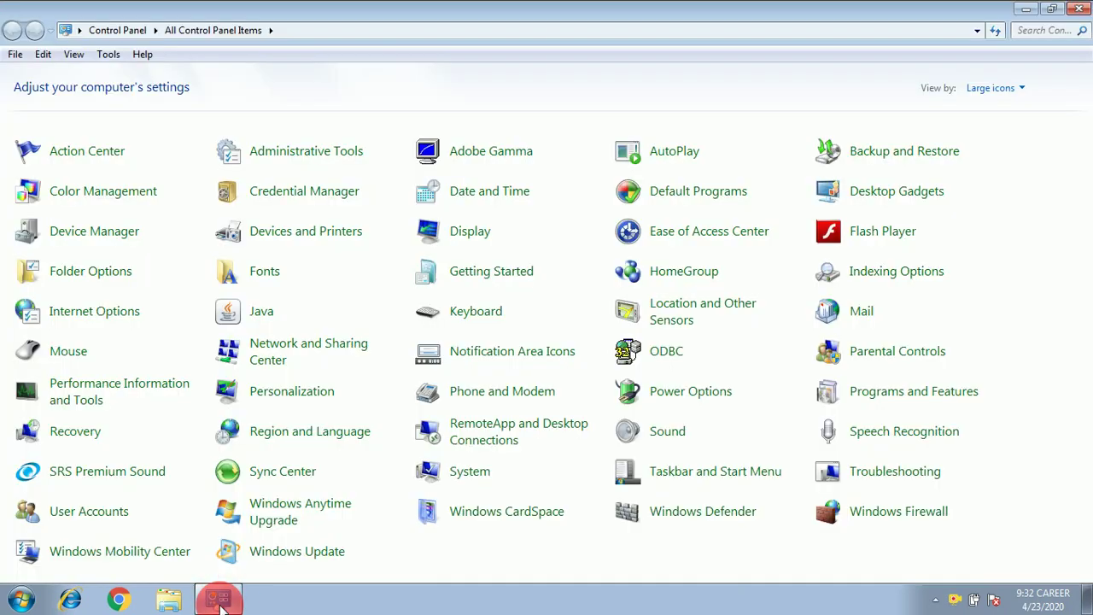
left_click(94, 311)
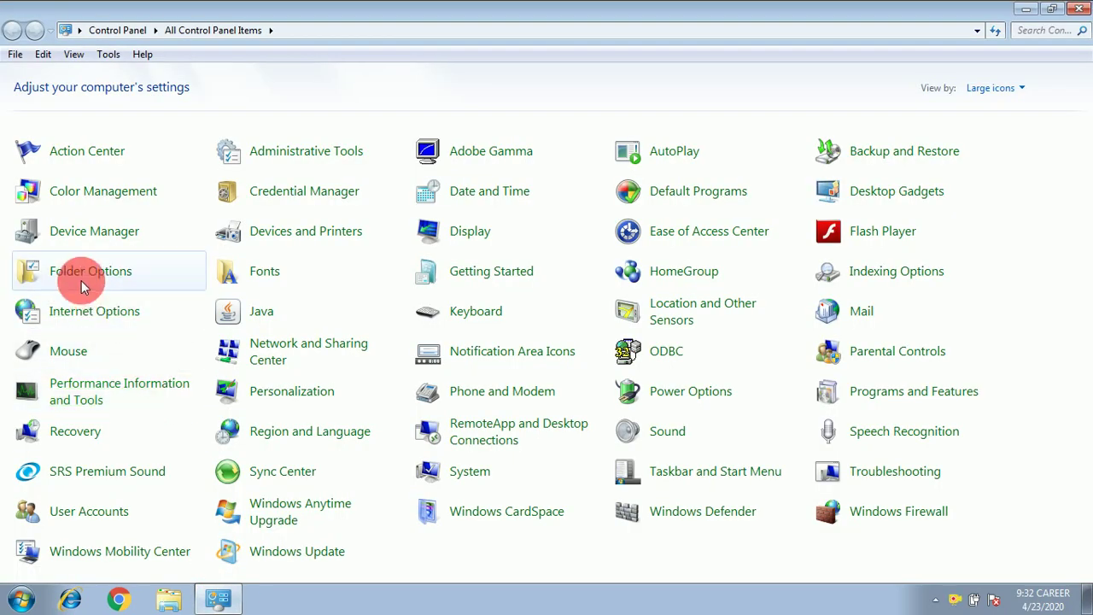
left_click(81, 280)
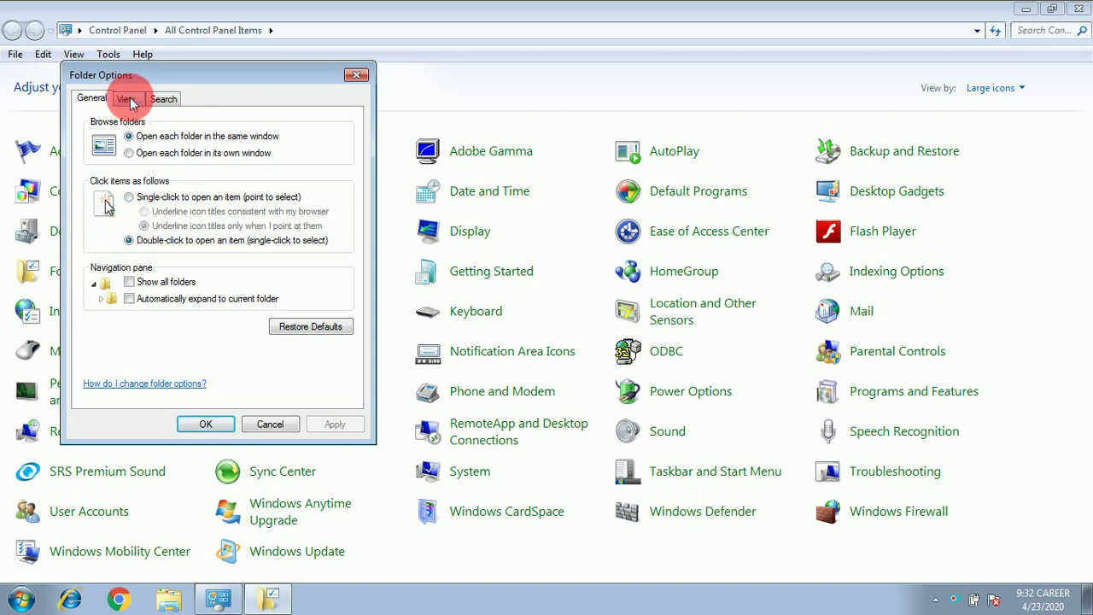
left_click(127, 99)
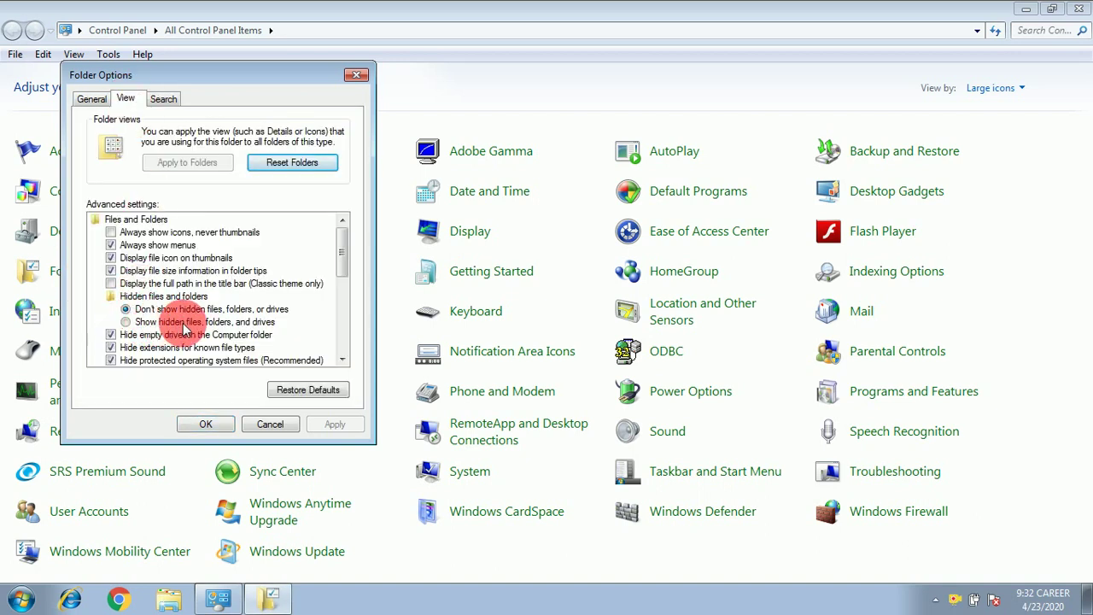
left_click(128, 321)
left_click(330, 424)
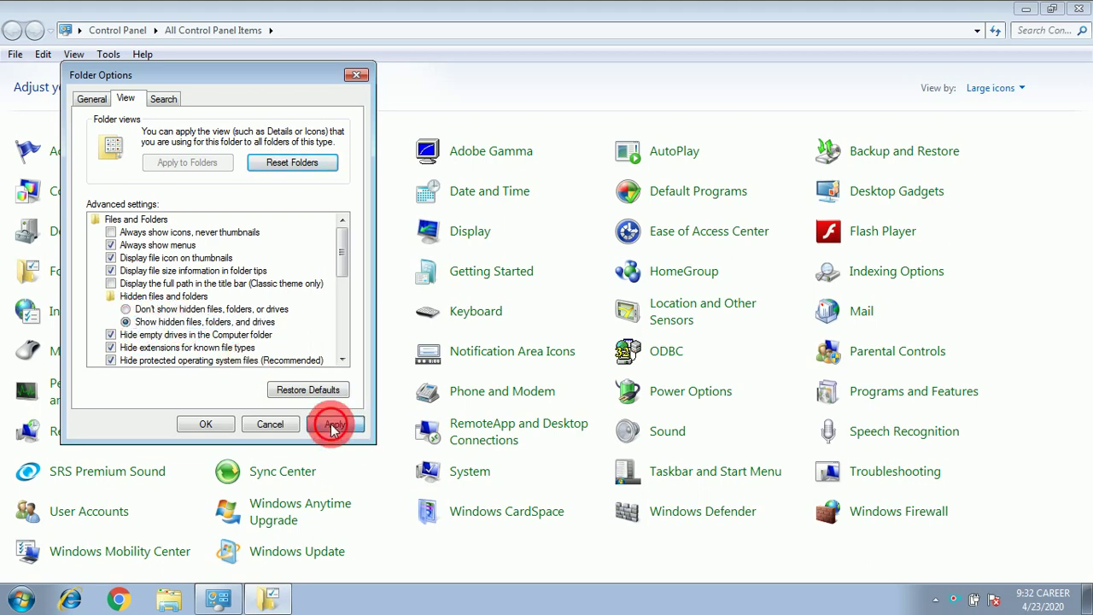
left_click(214, 422)
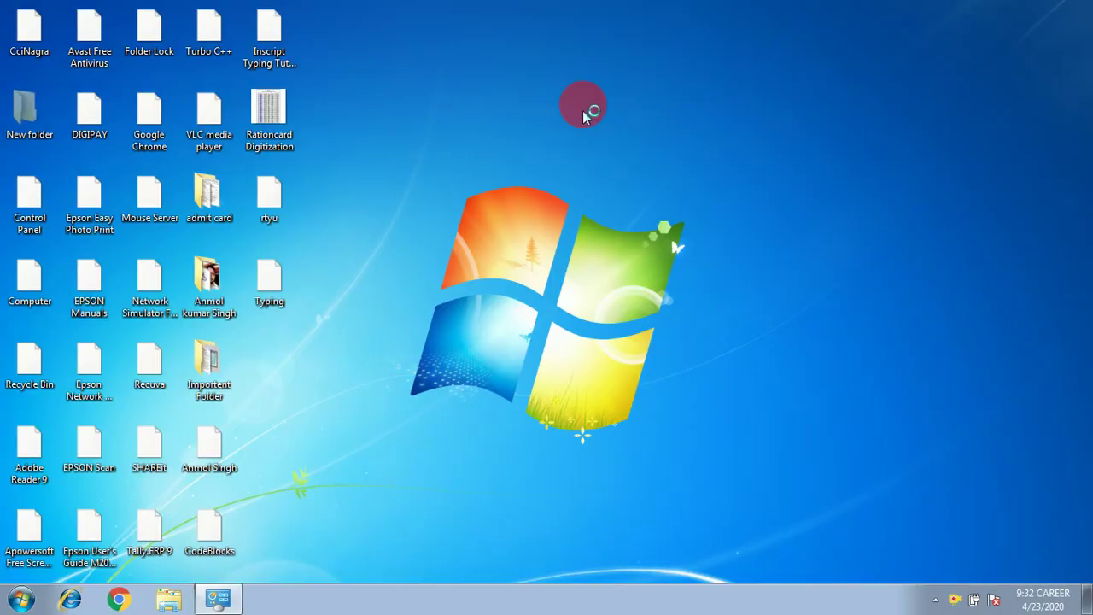
left_click(1017, 8)
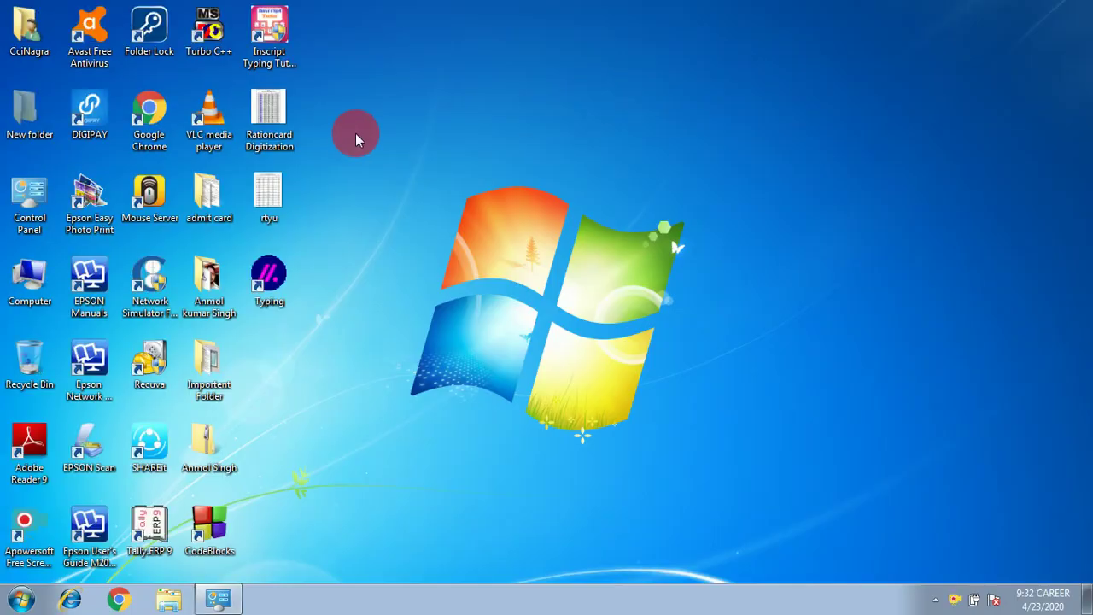
Clear the Hidden attribute of the desktop's "New folder" in its properties and apply the change
right_click(34, 113)
left_click(82, 569)
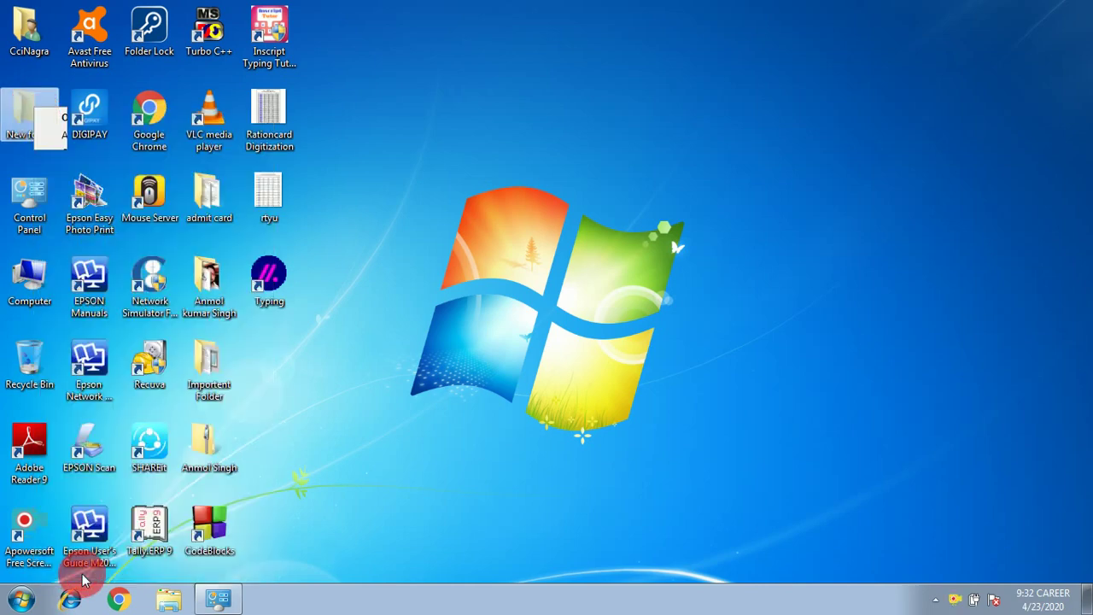
left_click(122, 379)
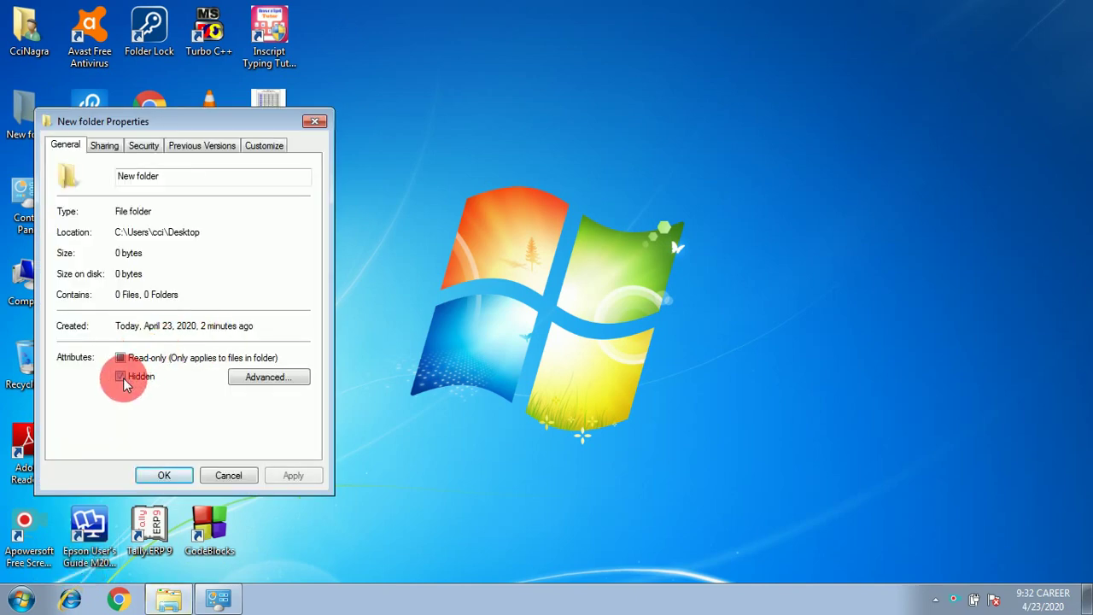
left_click(293, 476)
left_click(164, 474)
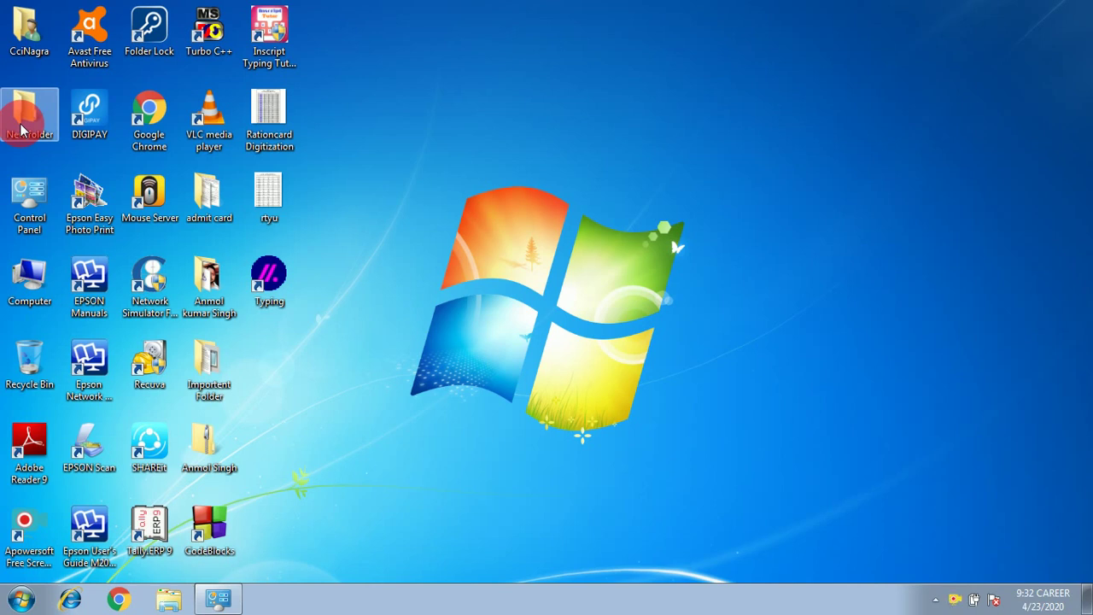
Open the desktop folder below "admit card" to view its images, and close it again
double_click(210, 284)
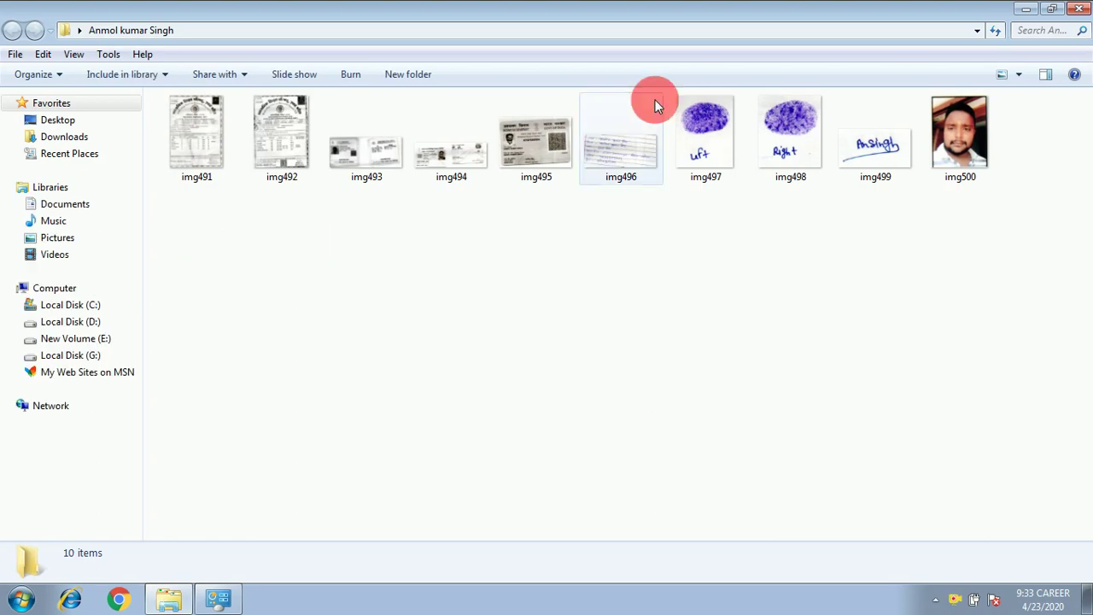
left_click(1079, 10)
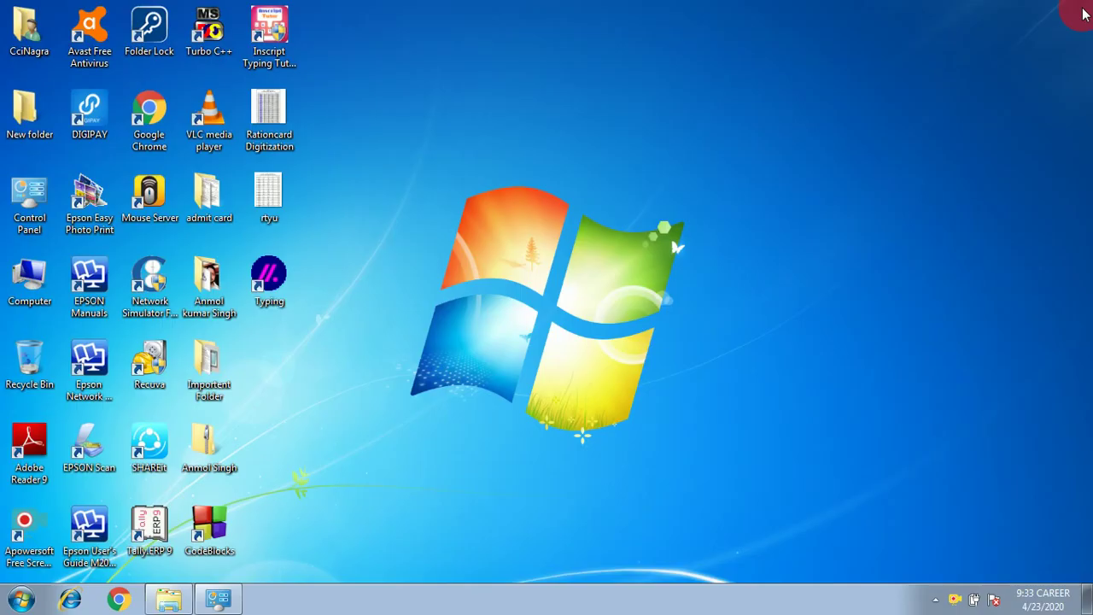
Customize the desktop's "New folder" to show IMG_20171119_131354342 from D:\All Photo\CandyCam as its folder picture, and apply it
right_click(11, 117)
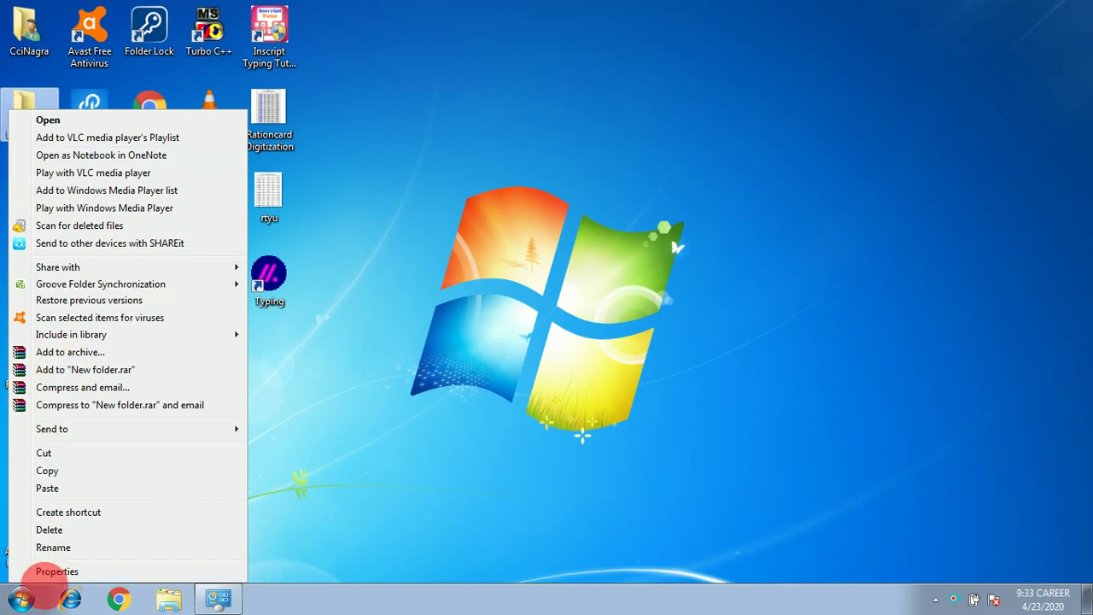
left_click(57, 572)
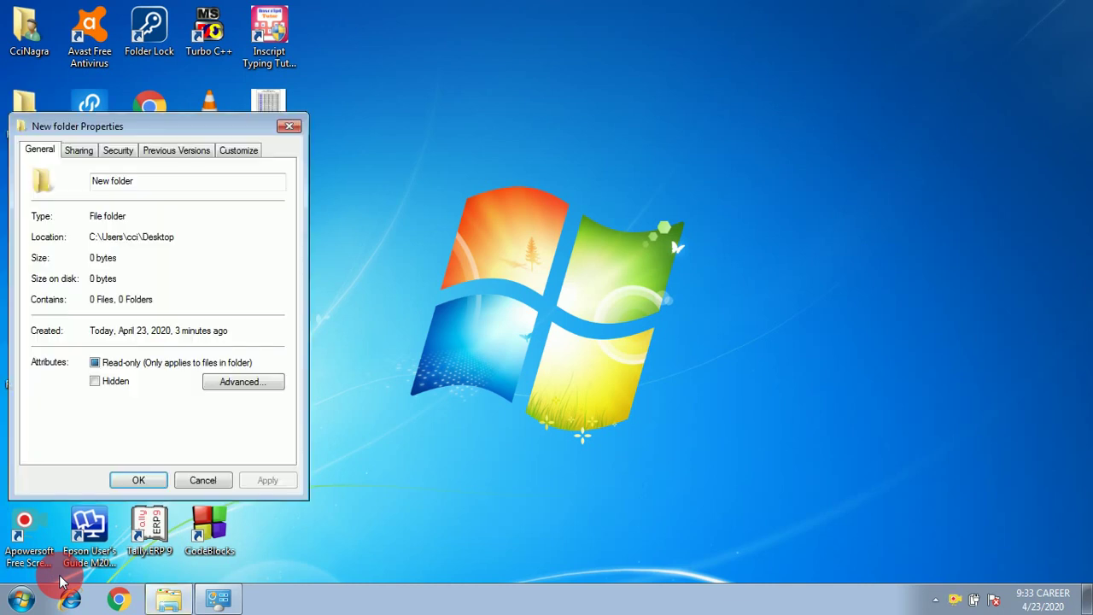
left_click(231, 152)
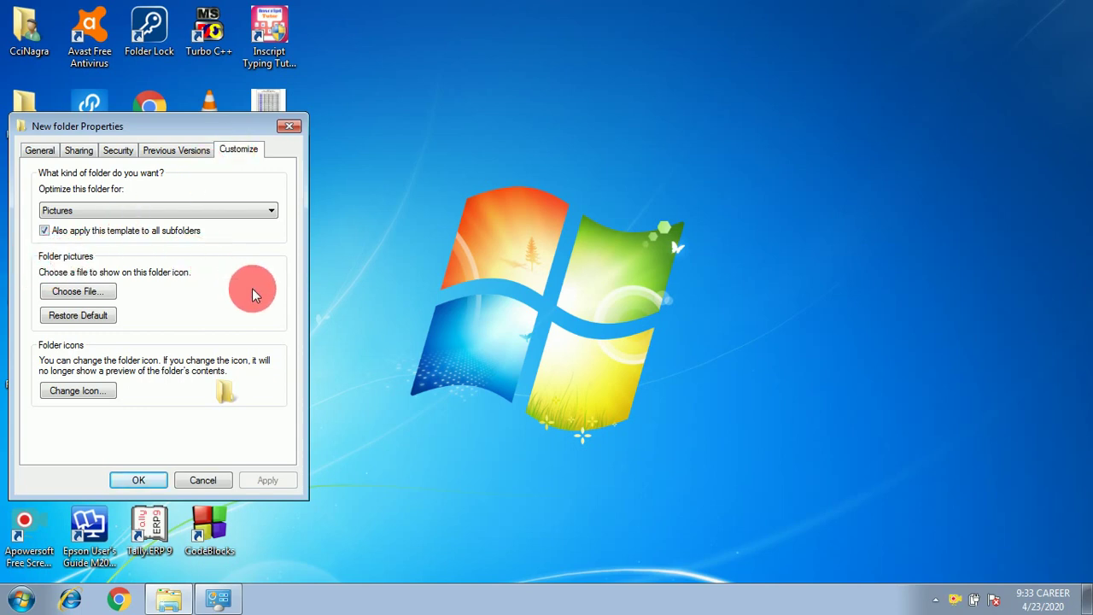
left_click(92, 295)
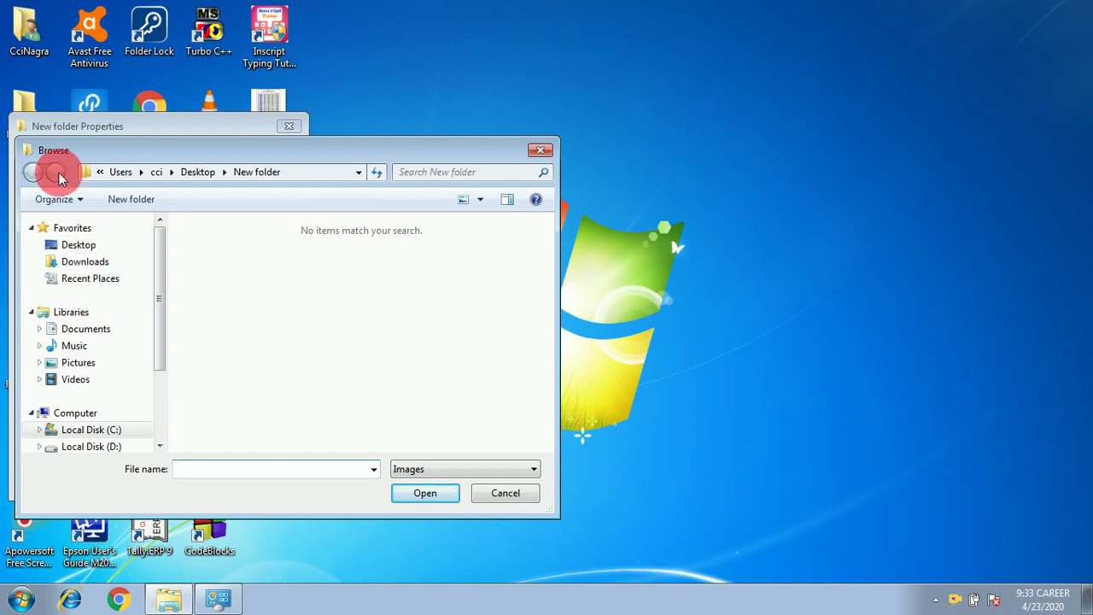
left_click(87, 446)
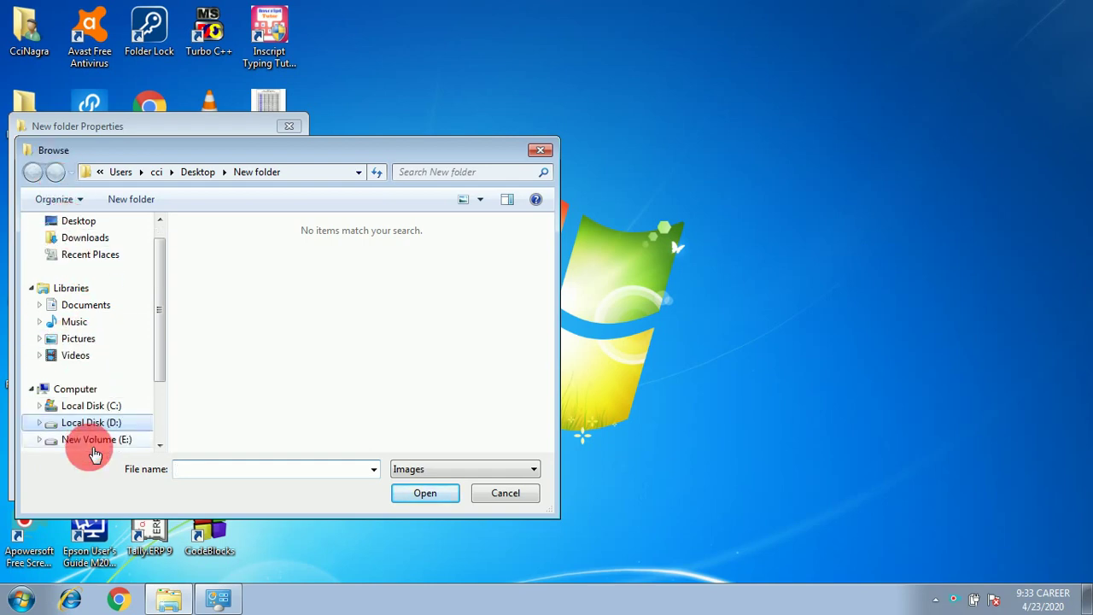
left_click(246, 297)
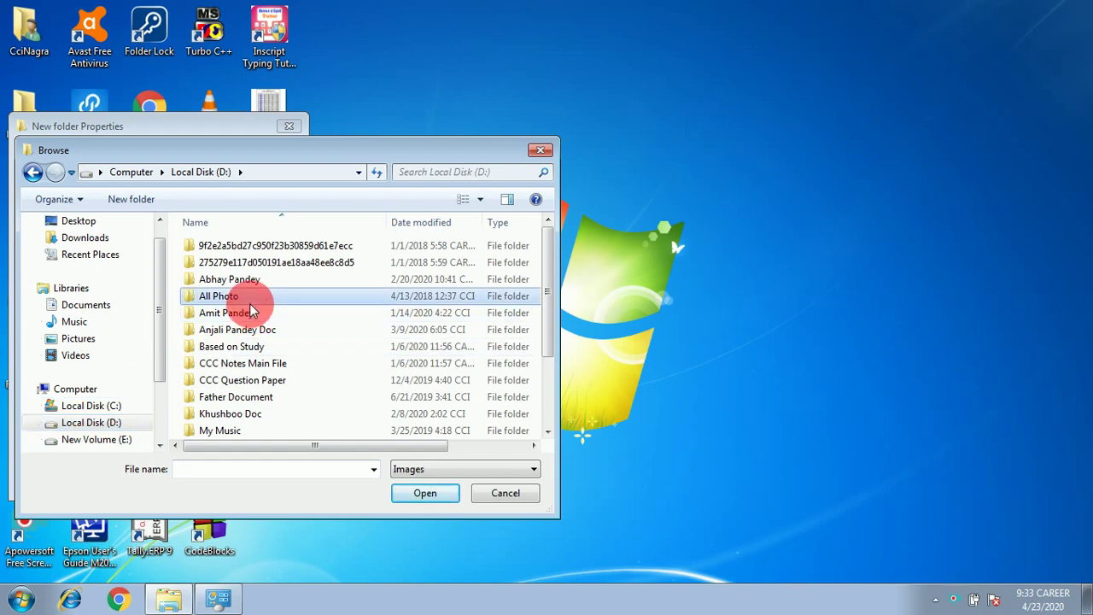
left_click(420, 493)
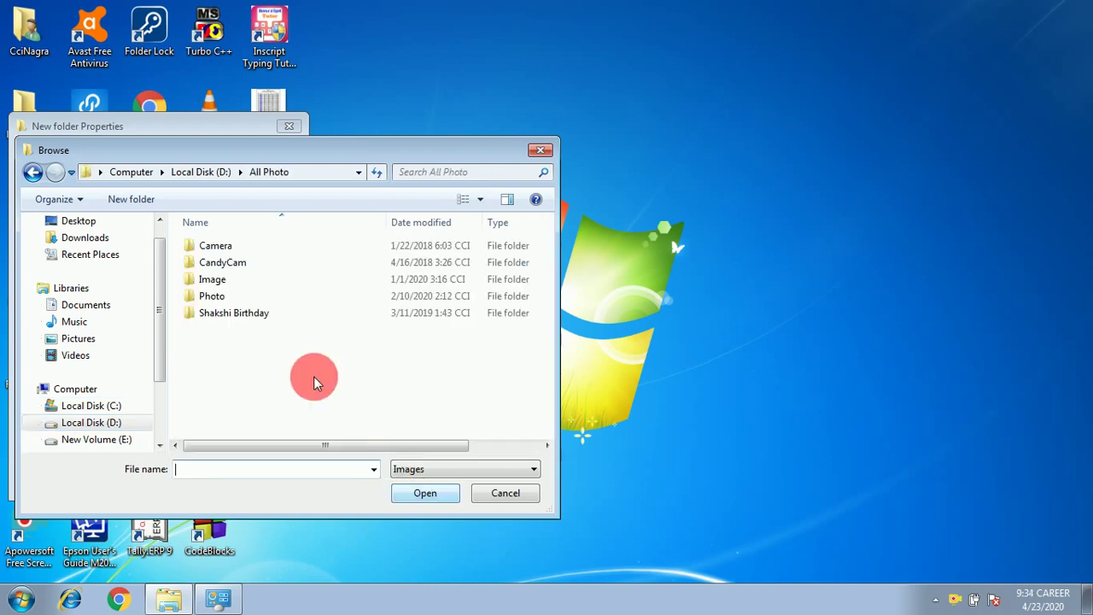
left_click(215, 263)
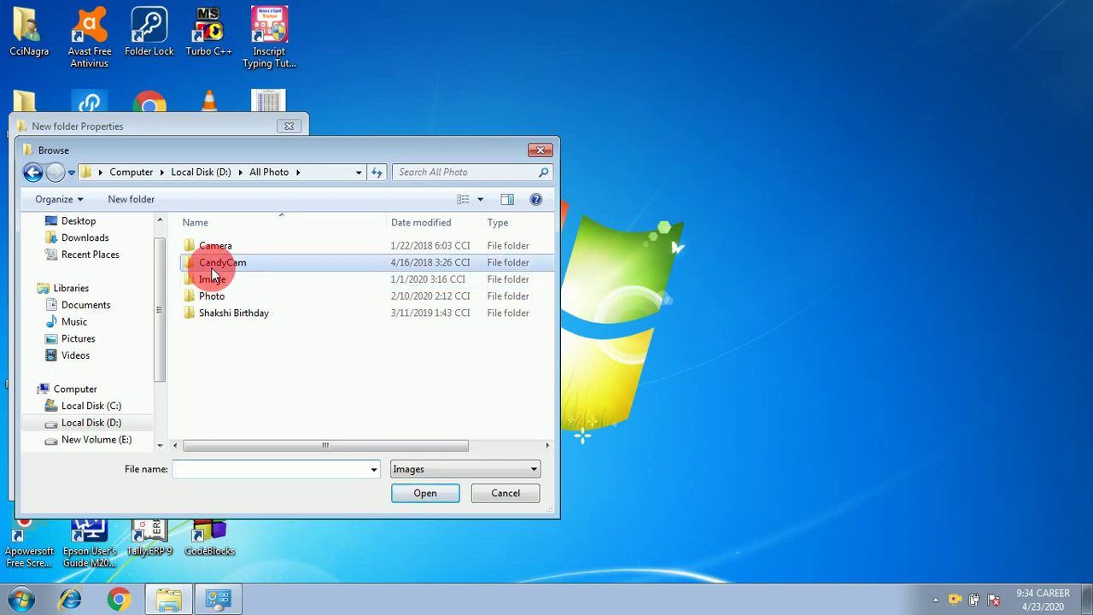
left_click(419, 497)
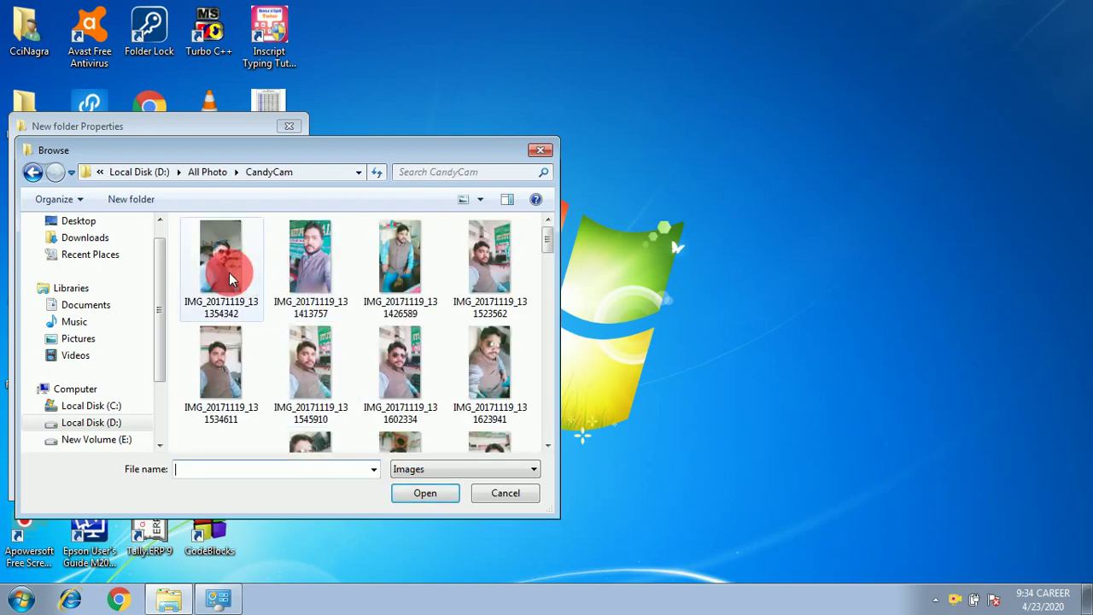
left_click(228, 272)
left_click(422, 493)
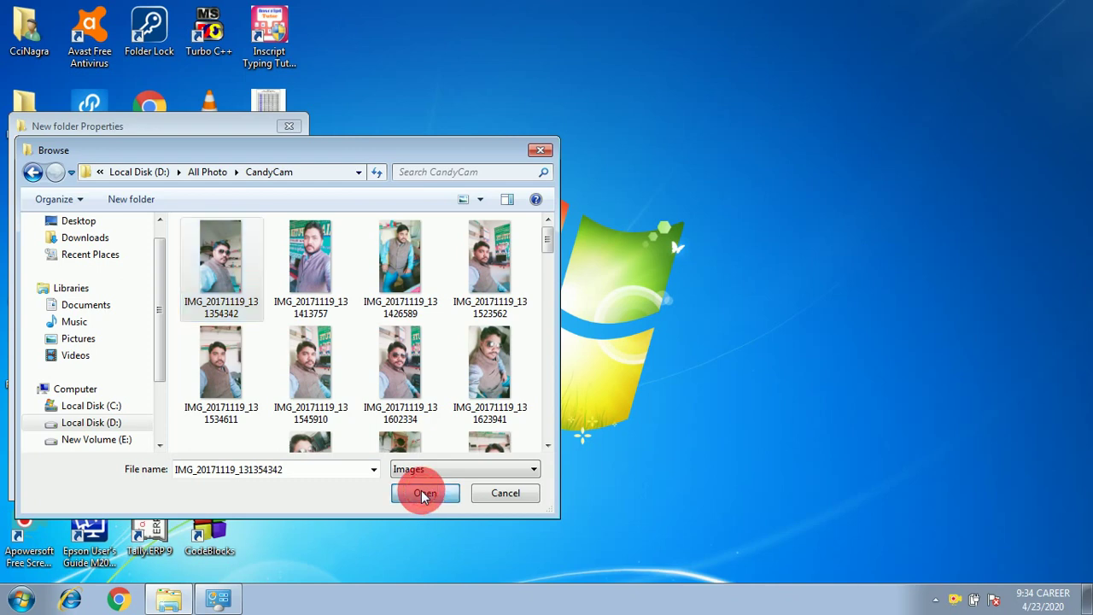
left_click(262, 482)
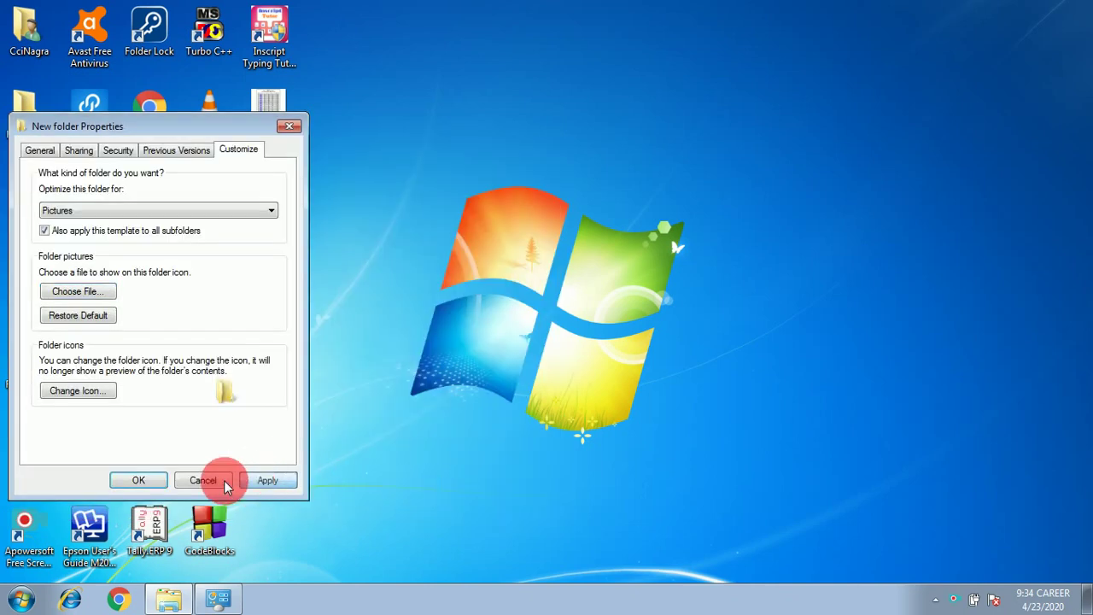
left_click(139, 479)
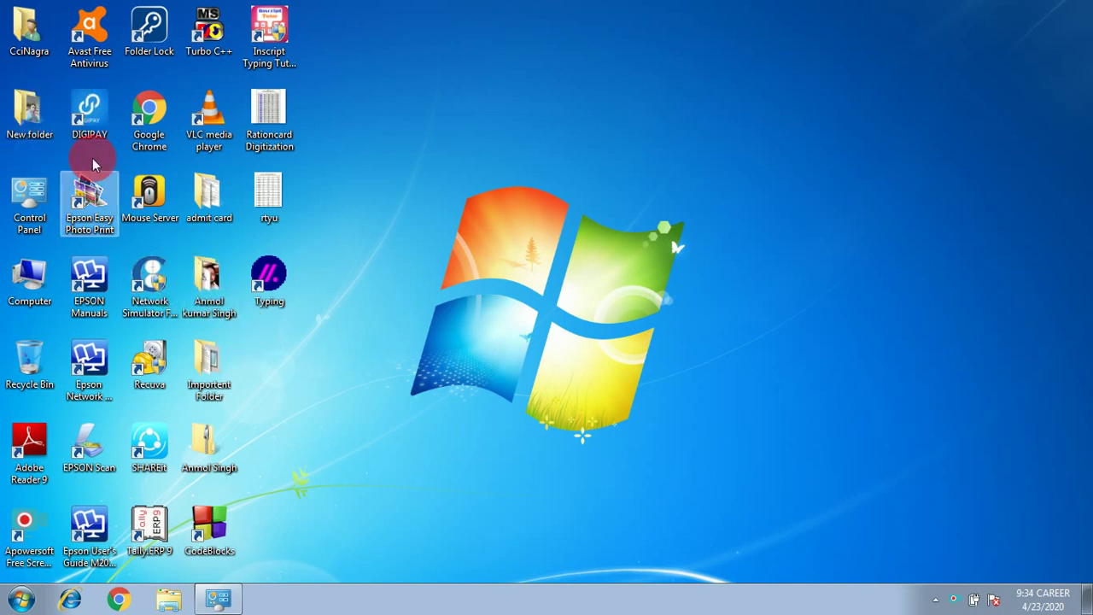
Open the desktop's "New folder" twice to check its contents, closing it each time, and refresh the desktop
double_click(35, 116)
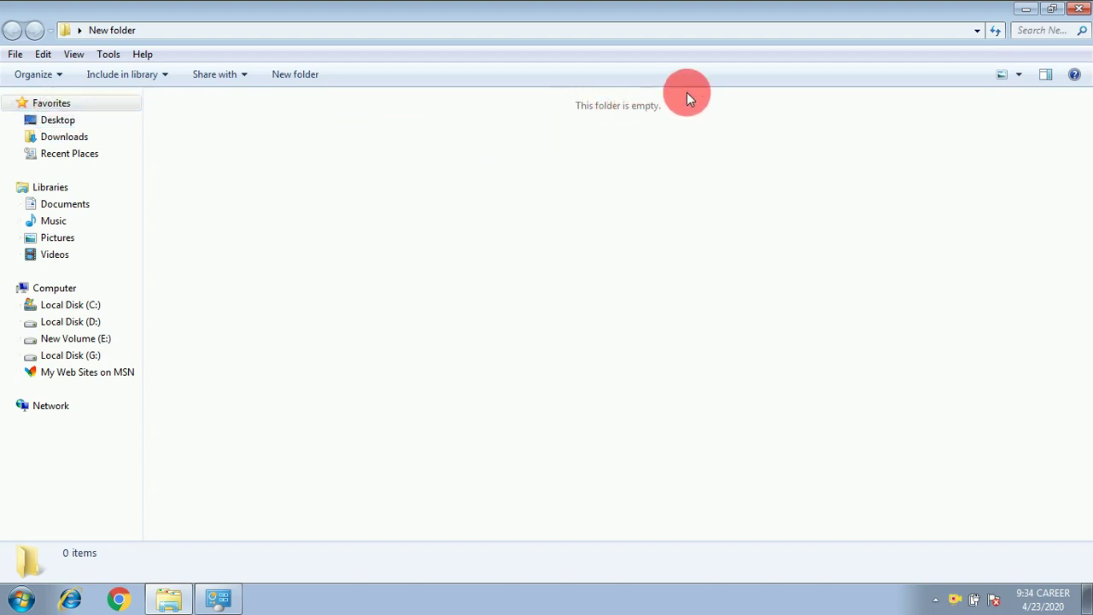
left_click(1078, 9)
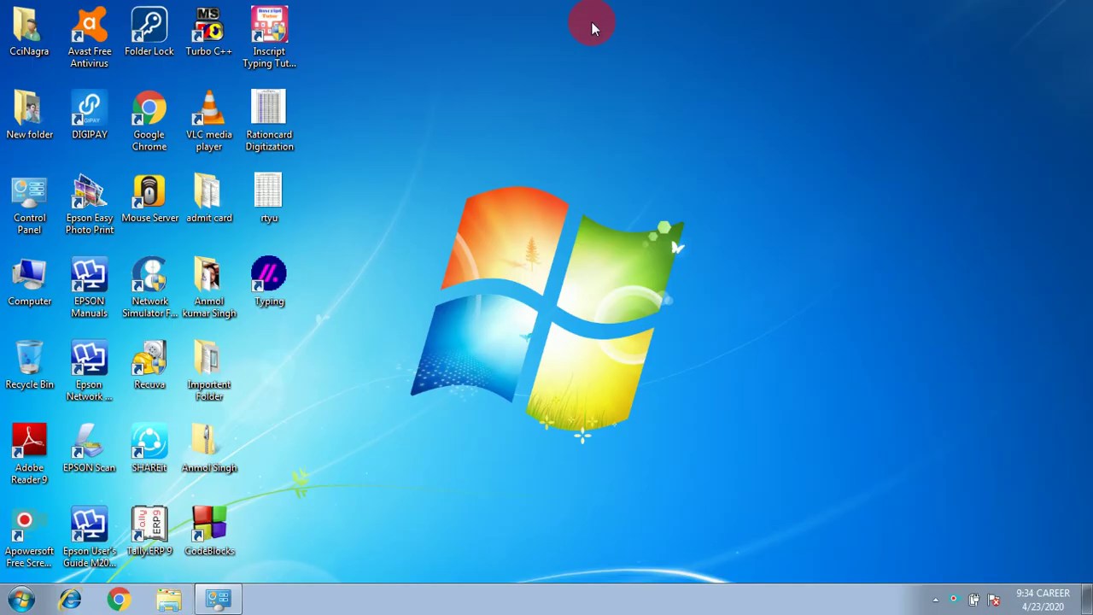
double_click(31, 111)
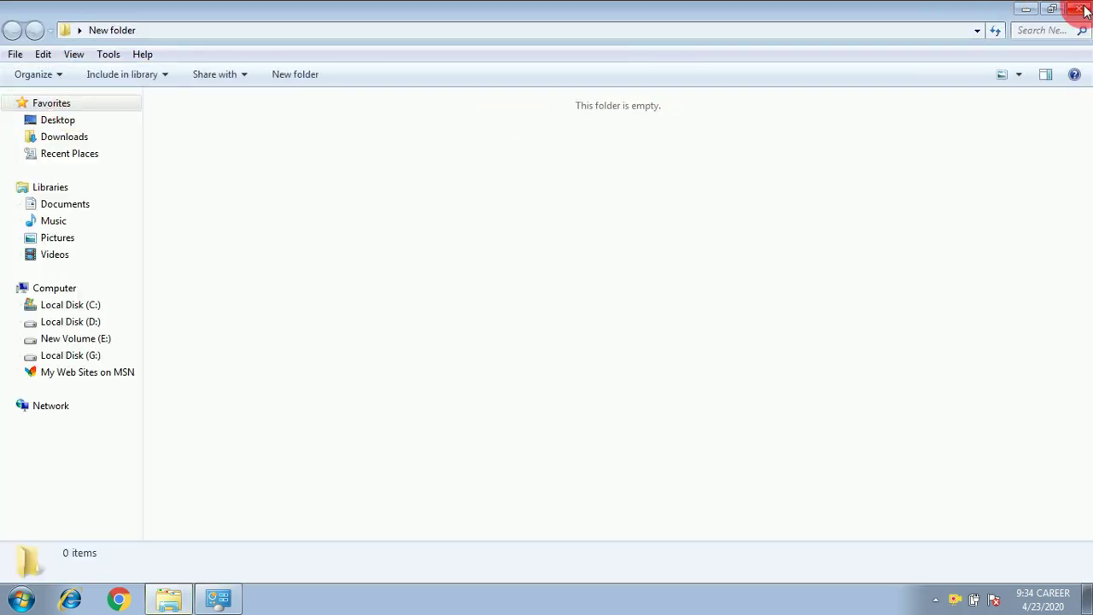
left_click(1079, 9)
right_click(782, 79)
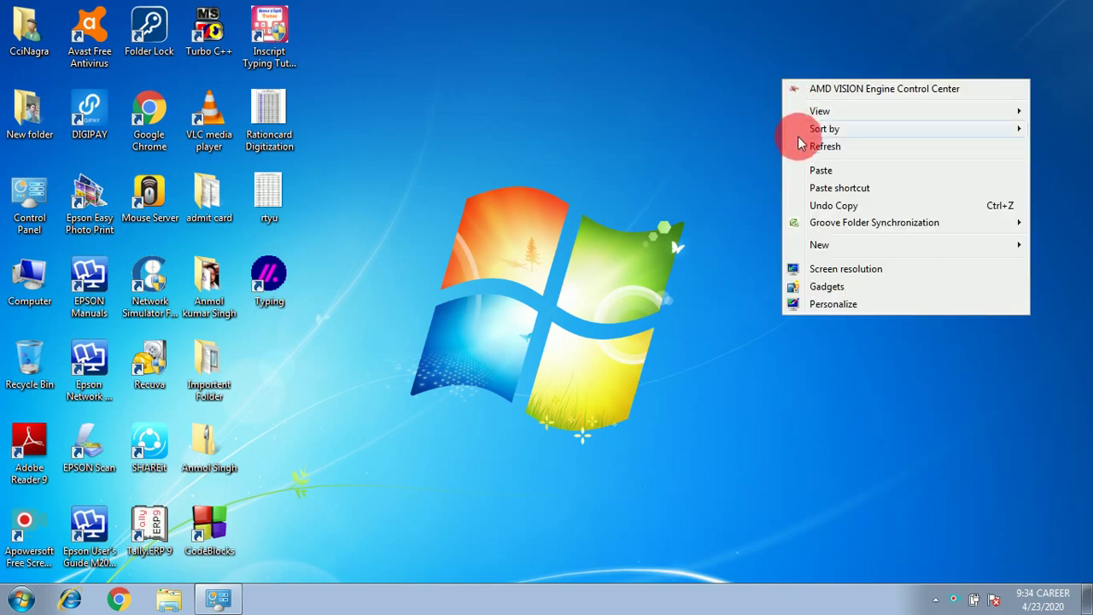
left_click(796, 142)
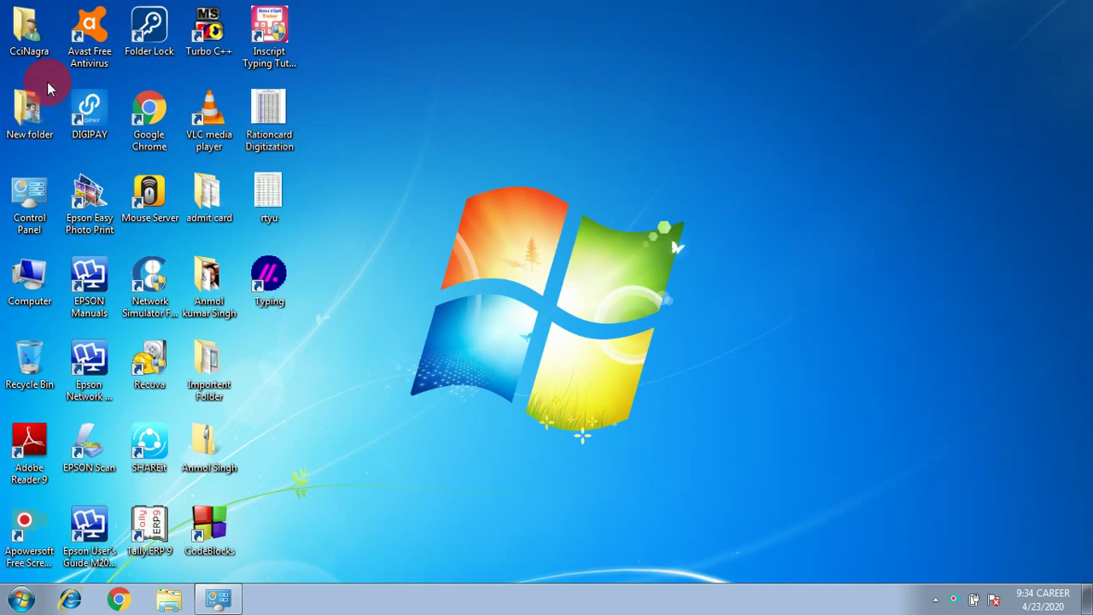
Move the desktop's "New folder" to the Recycle Bin
left_click(21, 123)
key("Delete")
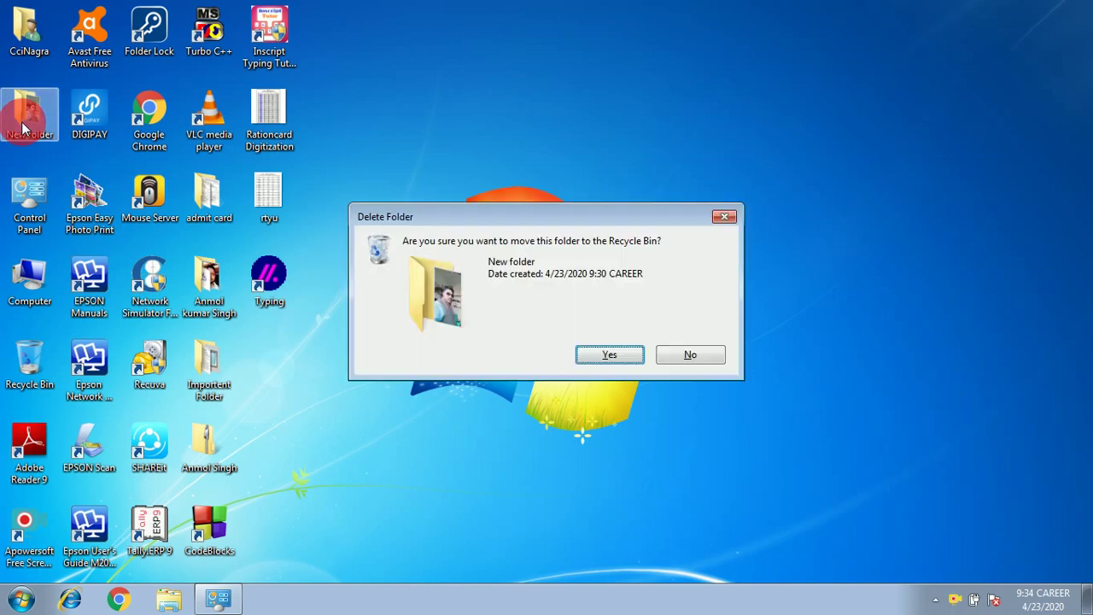
key("Return")
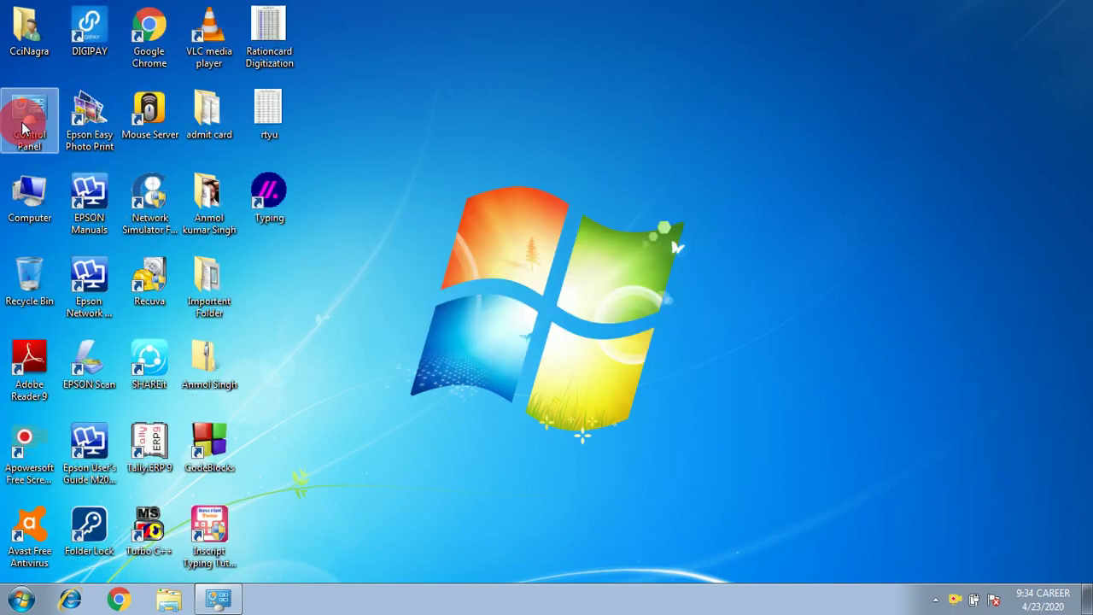
Create a folder on the desktop, keeping the default name "New folder"
right_click(355, 89)
mouse_move(431, 256)
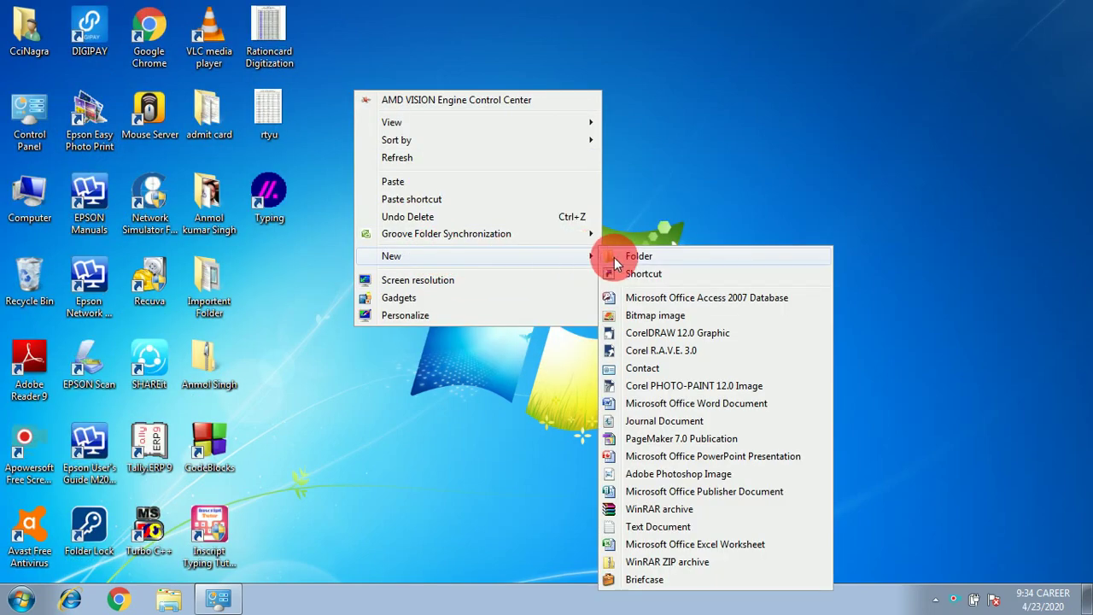
left_click(627, 256)
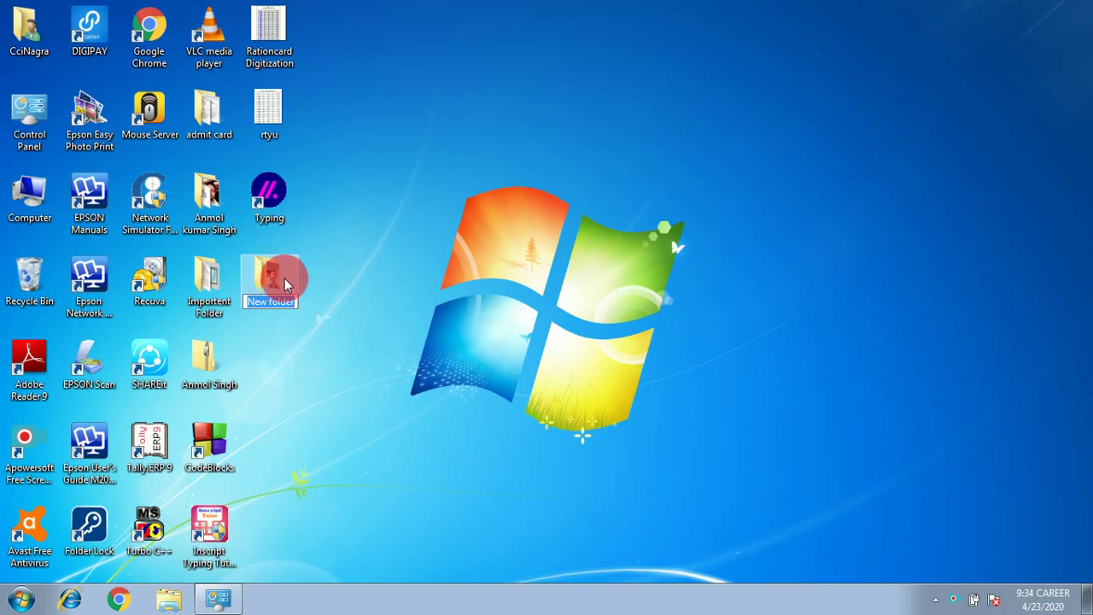
left_click(359, 245)
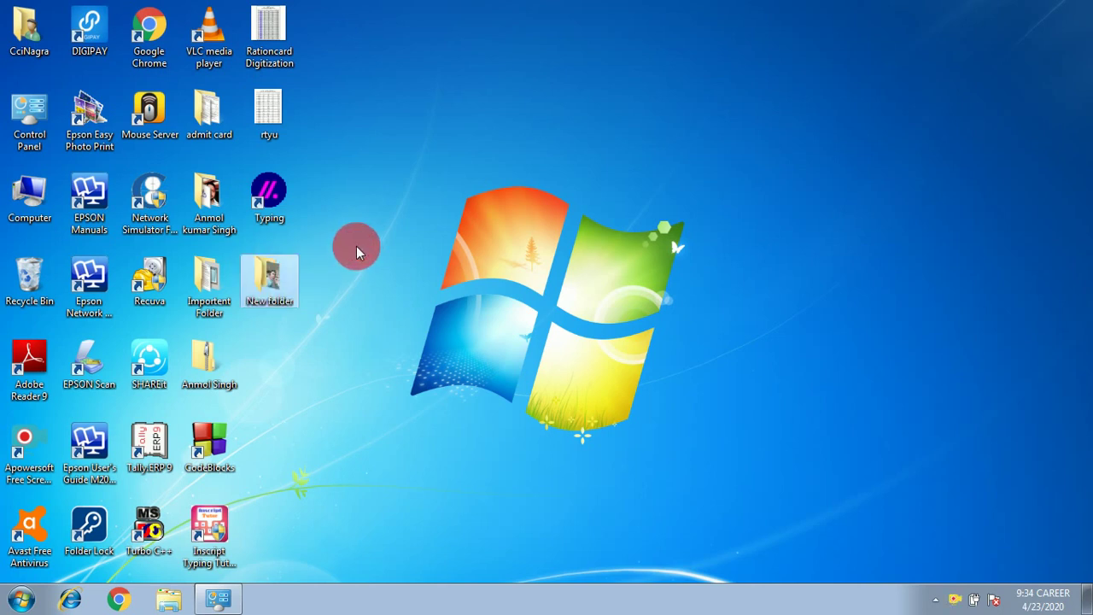
Restore the default folder picture for the desktop's "New folder", apply it and close its properties
right_click(270, 289)
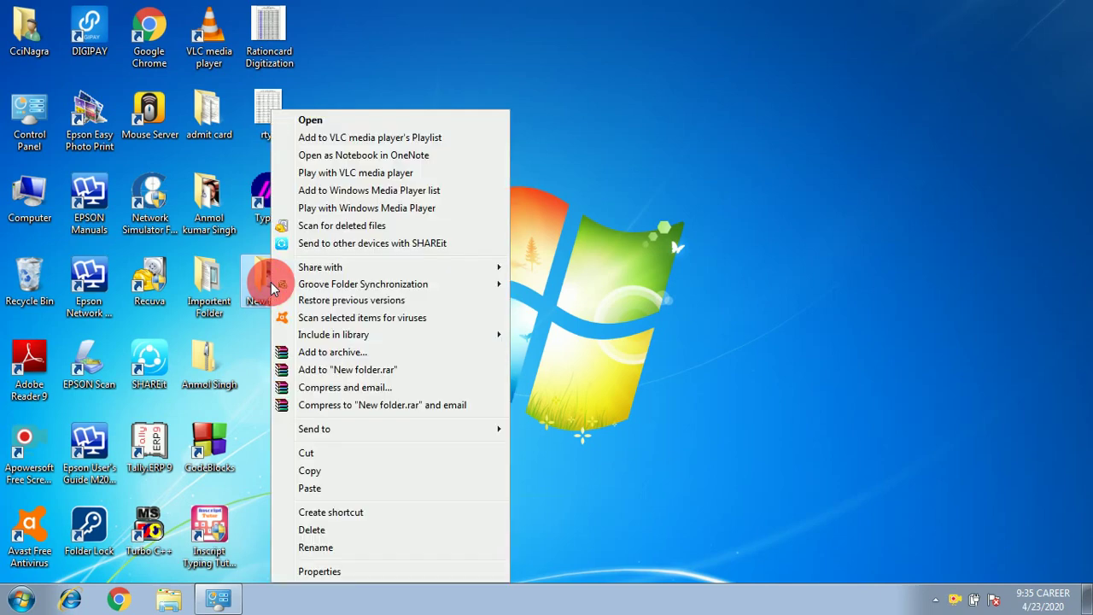
left_click(302, 571)
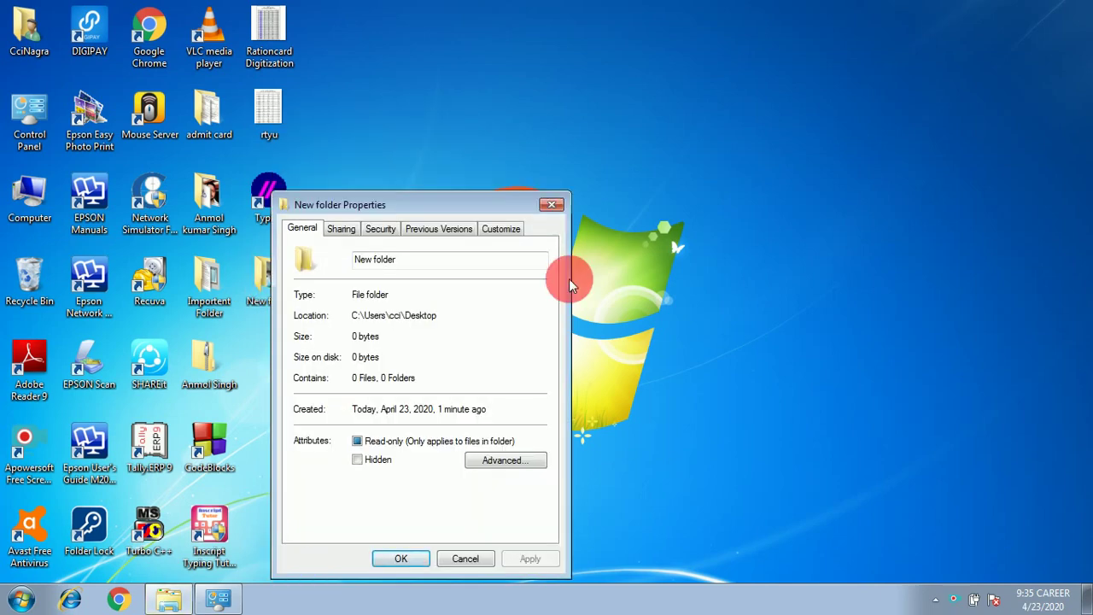
left_click(500, 229)
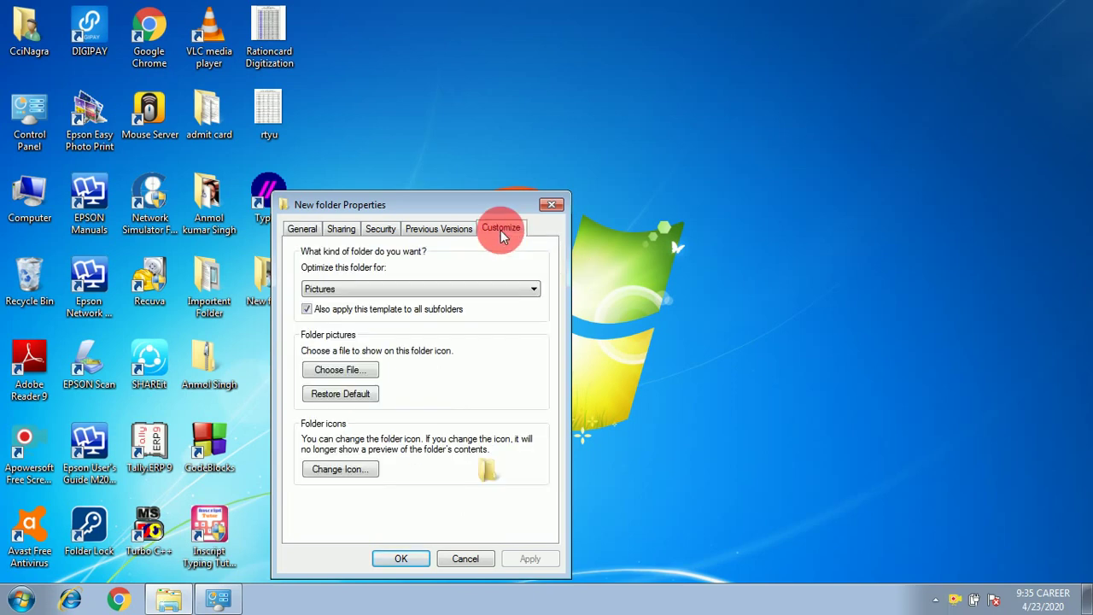
left_click(356, 400)
left_click(523, 556)
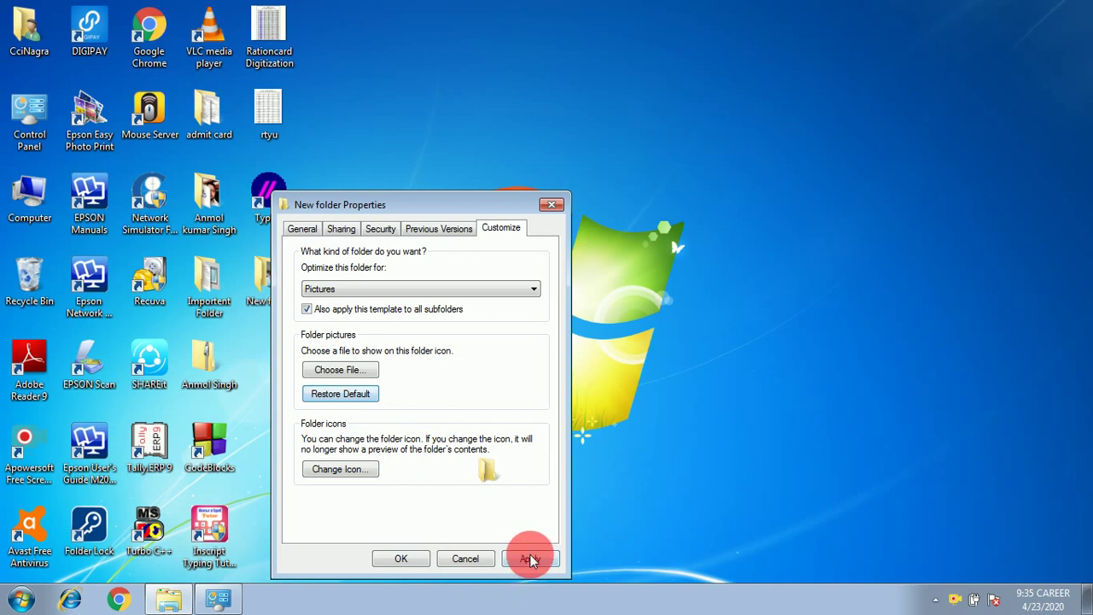
left_click(401, 558)
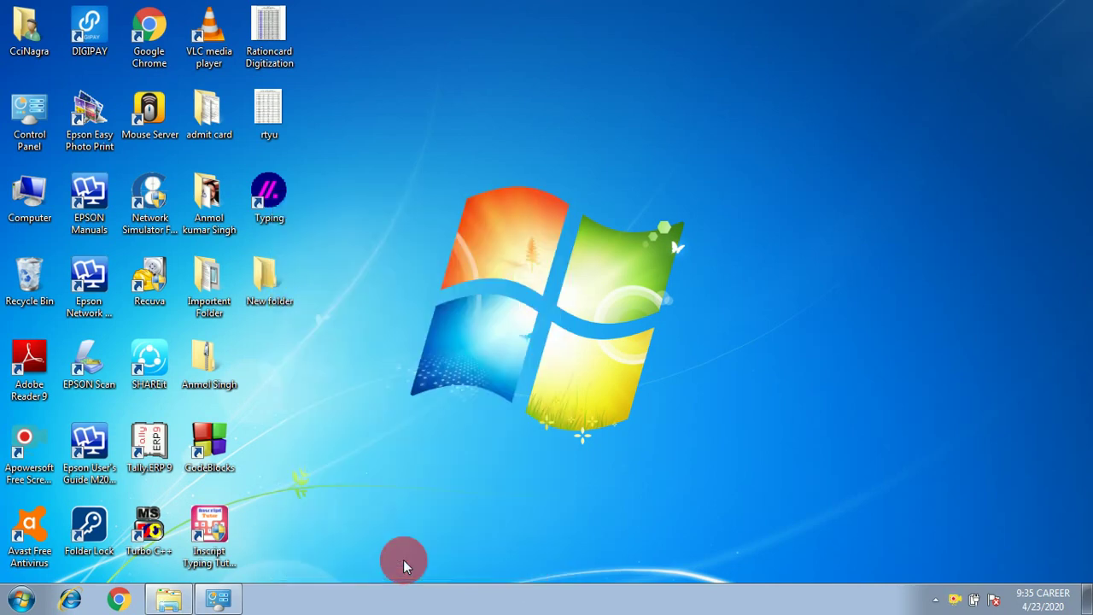
left_click(608, 274)
Permanently delete the desktop's "New folder", bypassing the Recycle Bin, and refresh the desktop
left_click(265, 297)
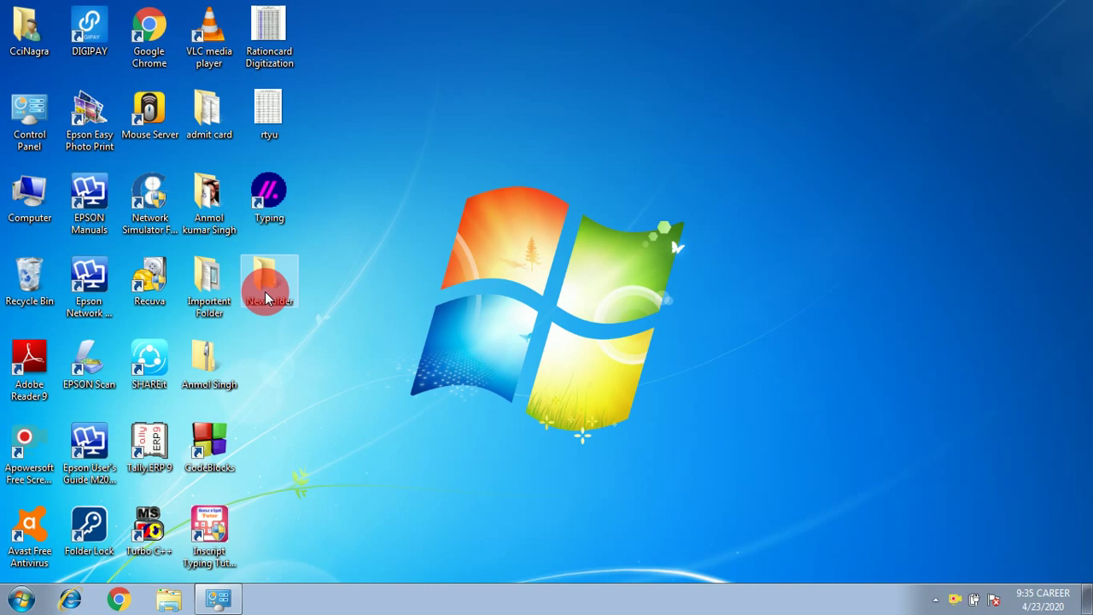
left_click_drag(354, 253, 250, 312)
key("shift+Delete")
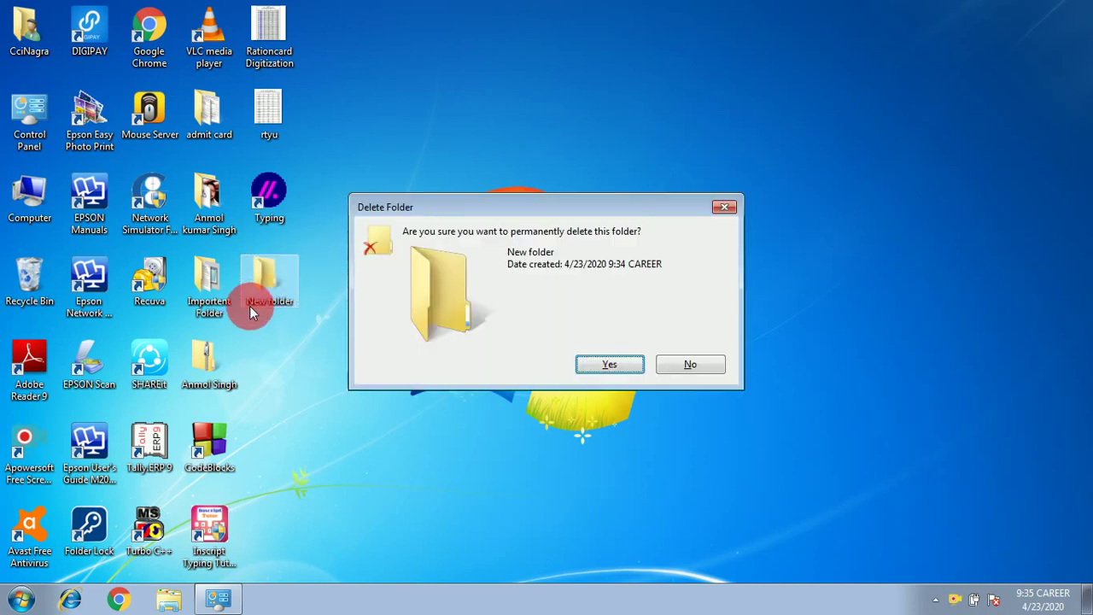
key("Return")
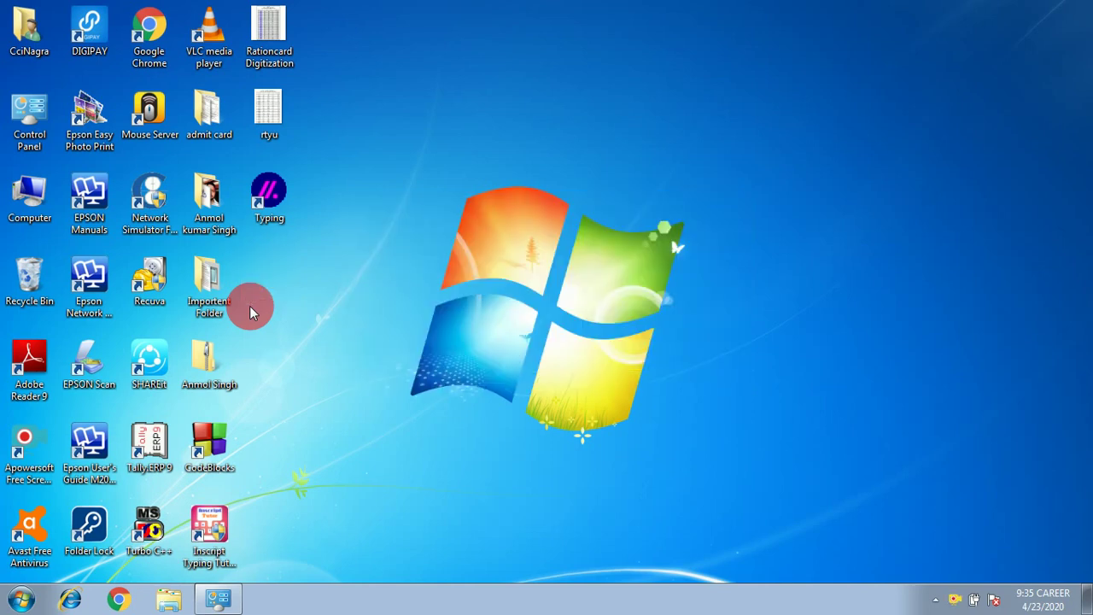
right_click(707, 31)
left_click(741, 97)
Turn off both Auto arrange icons and Align icons to grid for the desktop
right_click(741, 102)
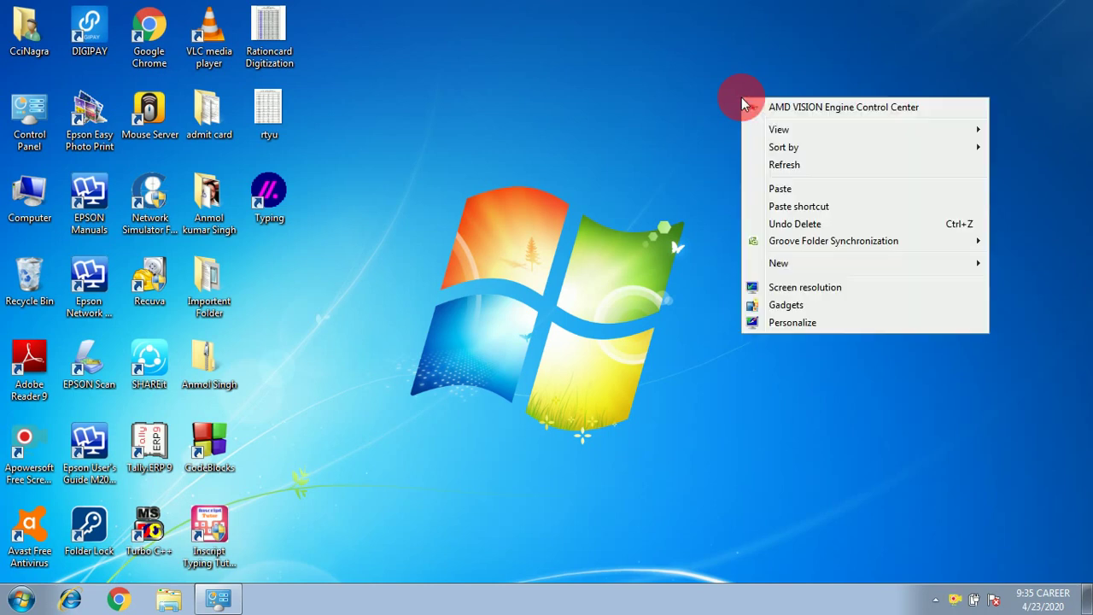
mouse_move(777, 135)
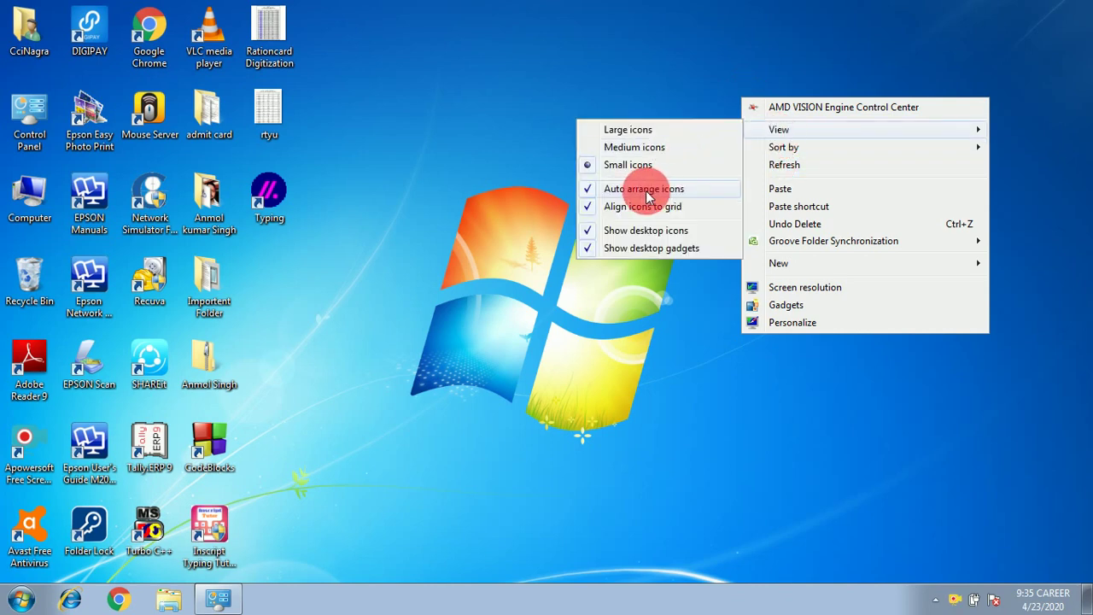
left_click(590, 191)
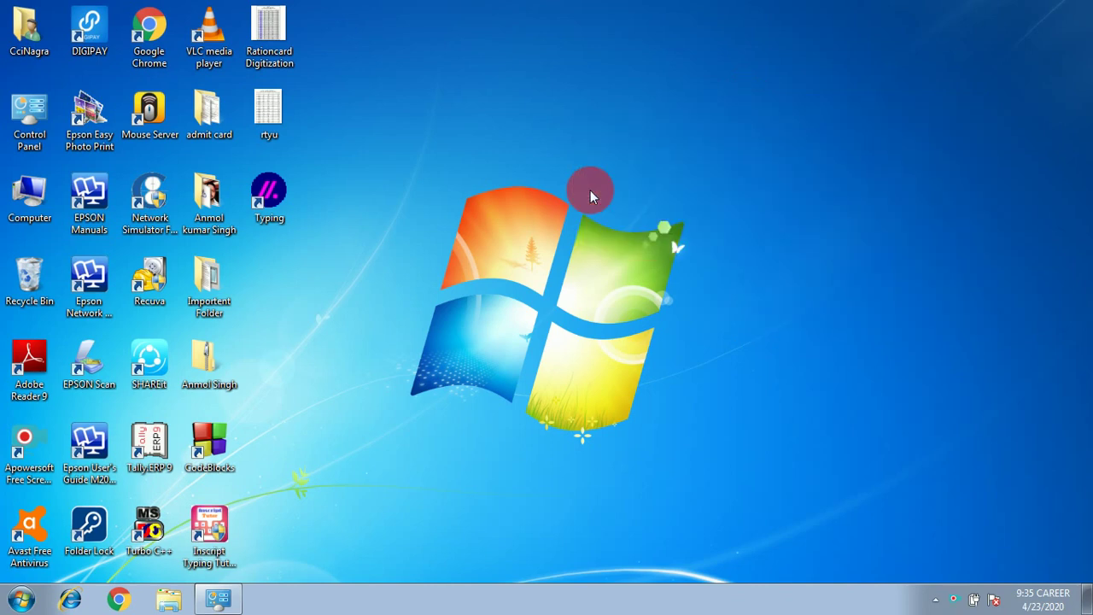
right_click(713, 141)
mouse_move(739, 170)
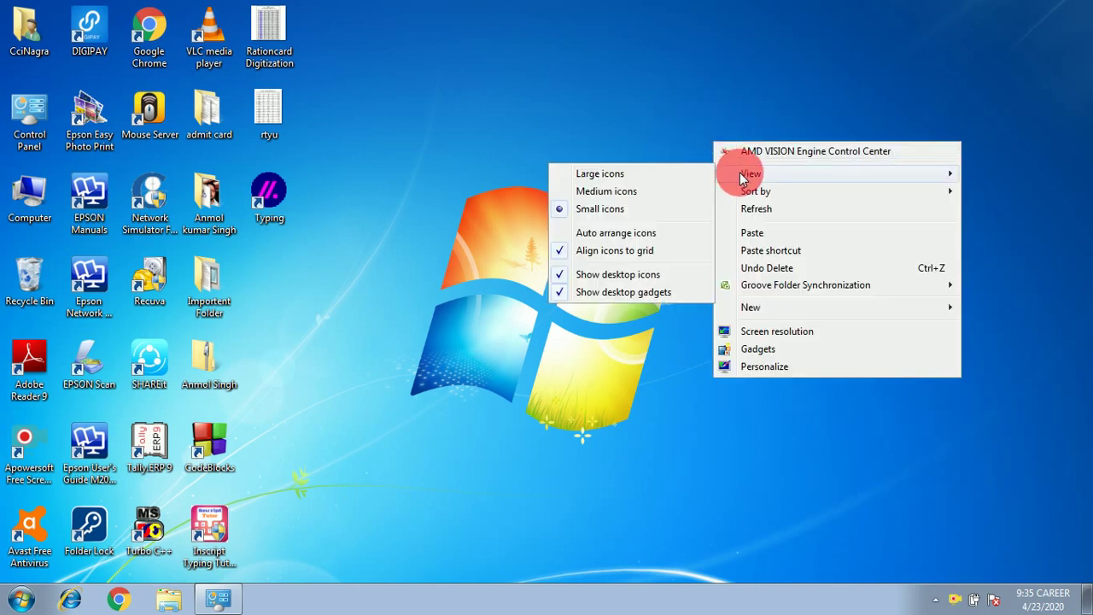
left_click(572, 254)
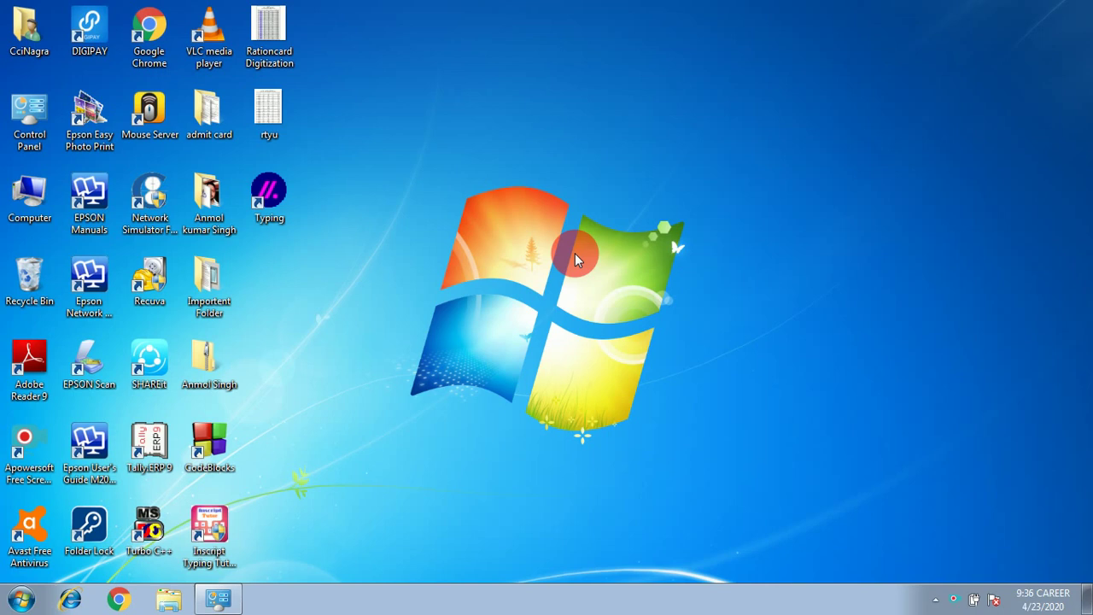
Push the Rationcard Digitization icon past the desktop's upper edge and the rtyu icon past its right edge, and refresh
left_click(263, 62)
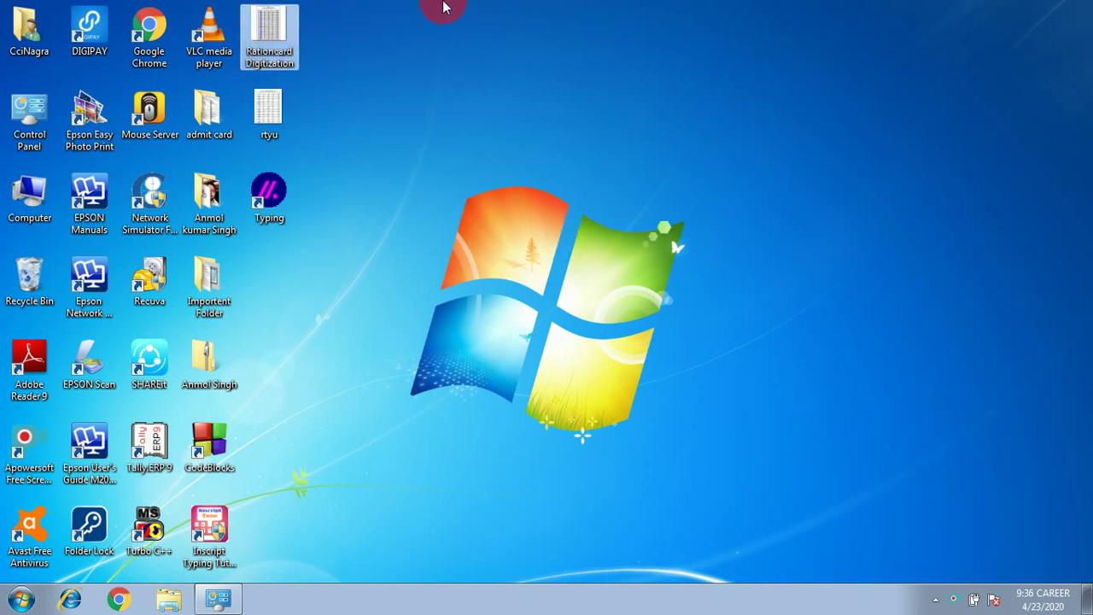
left_click_drag(461, 14, 464, 6)
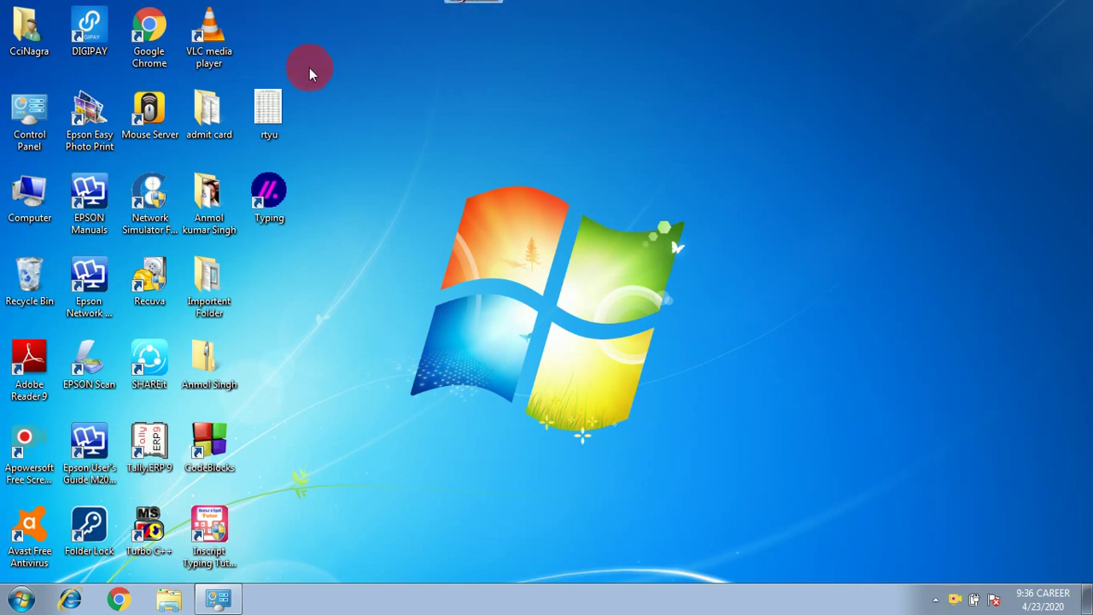
left_click(290, 100)
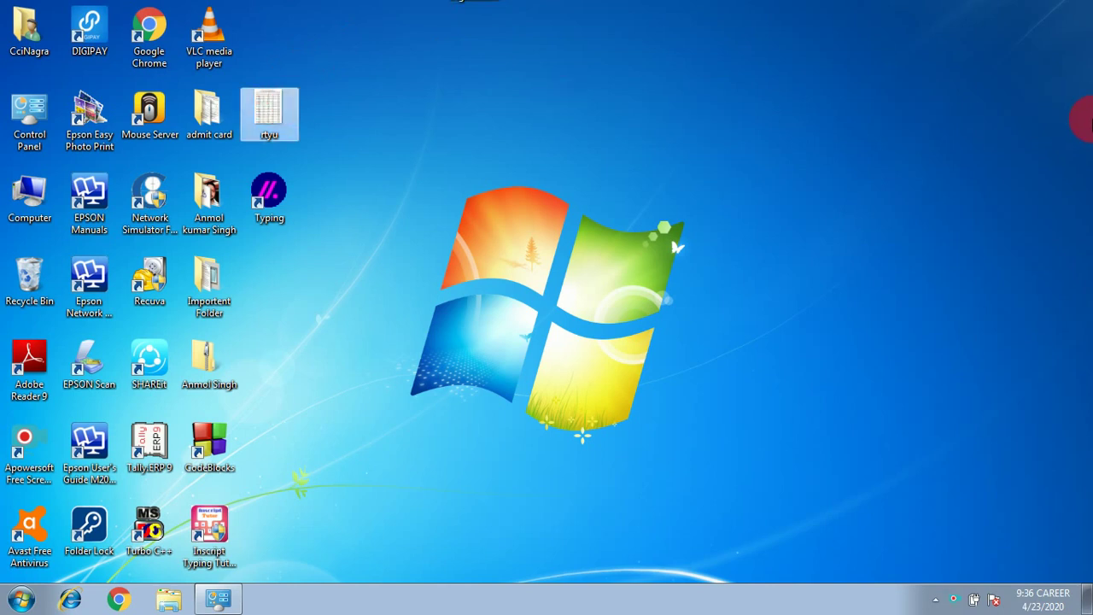
left_click_drag(1084, 122, 1066, 128)
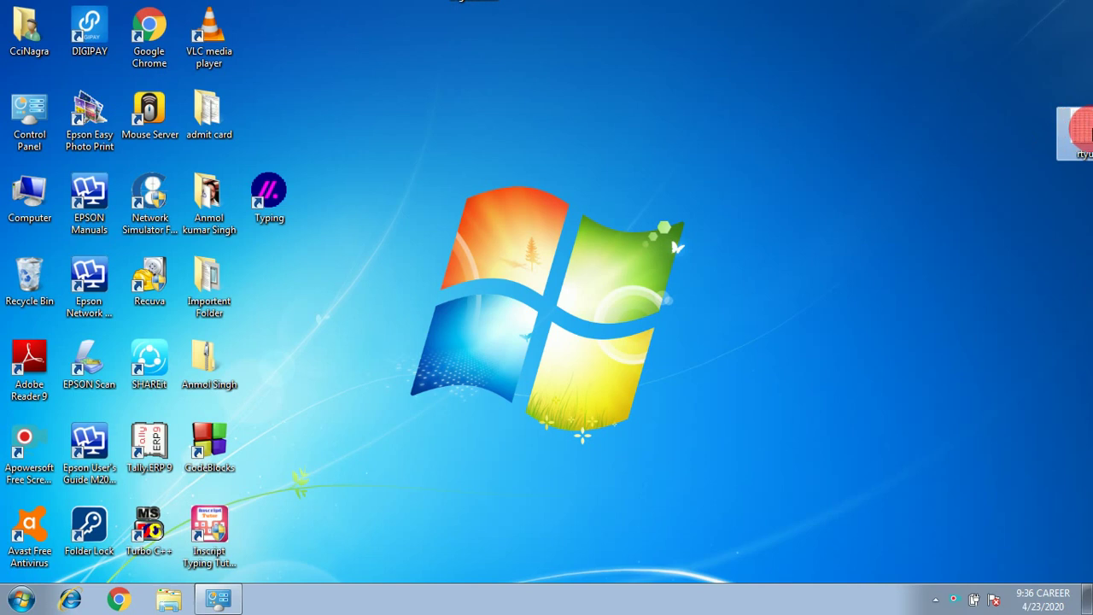
left_click_drag(1060, 128, 1092, 129)
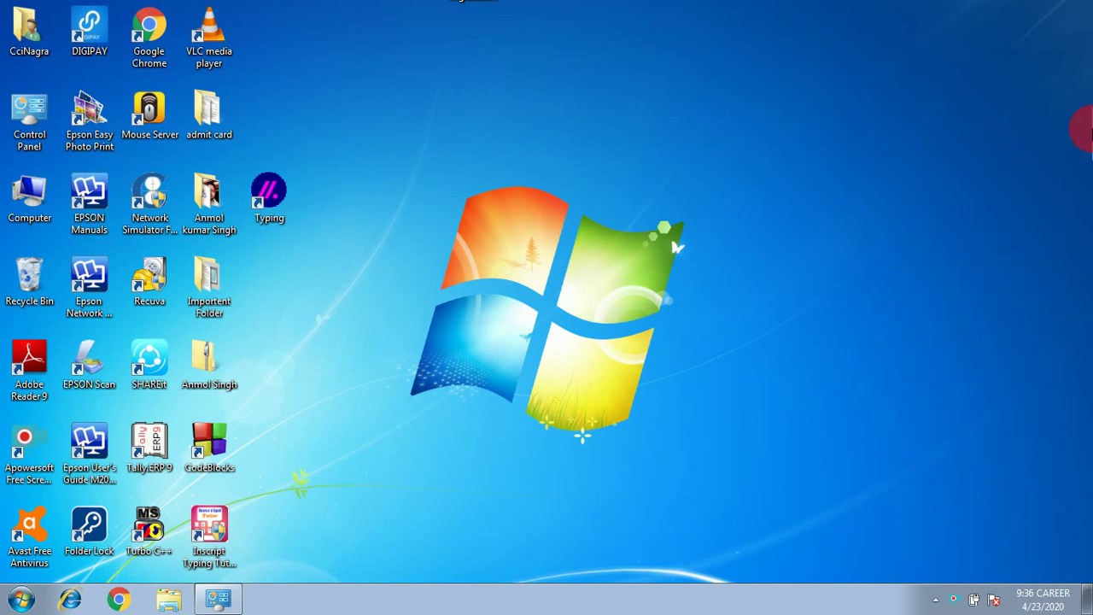
right_click(777, 114)
left_click(799, 181)
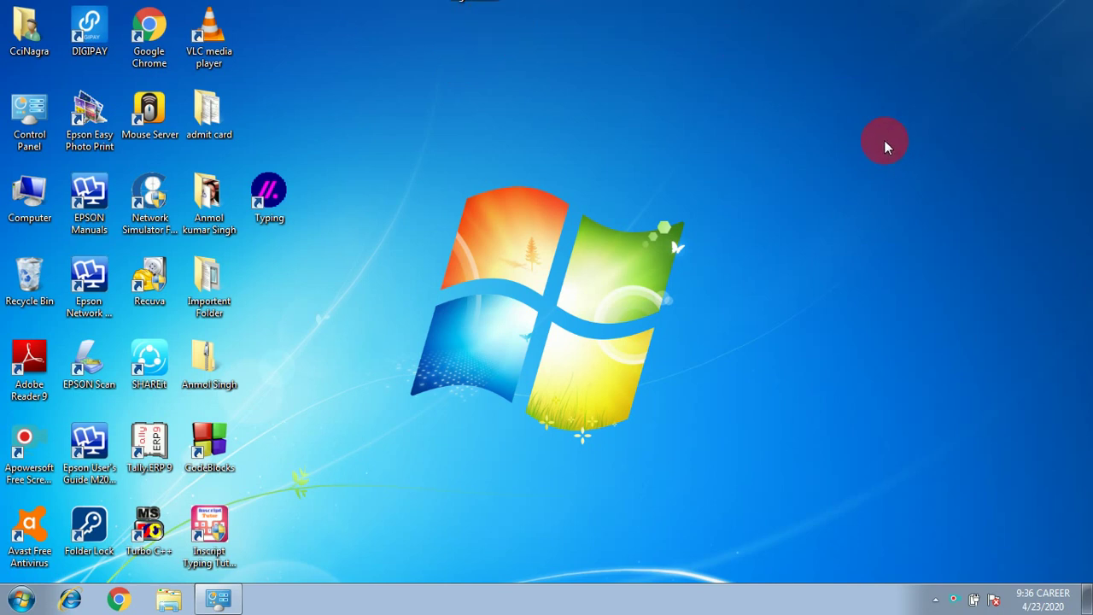
Turn on Align icons to grid for the desktop and check the option again without changing it
right_click(666, 149)
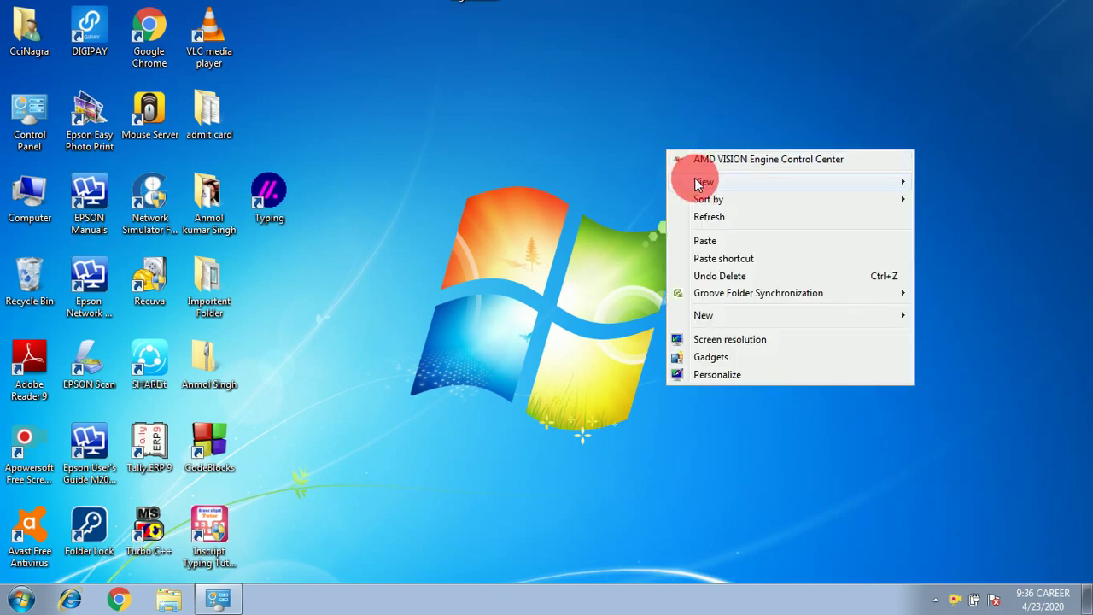
mouse_move(695, 181)
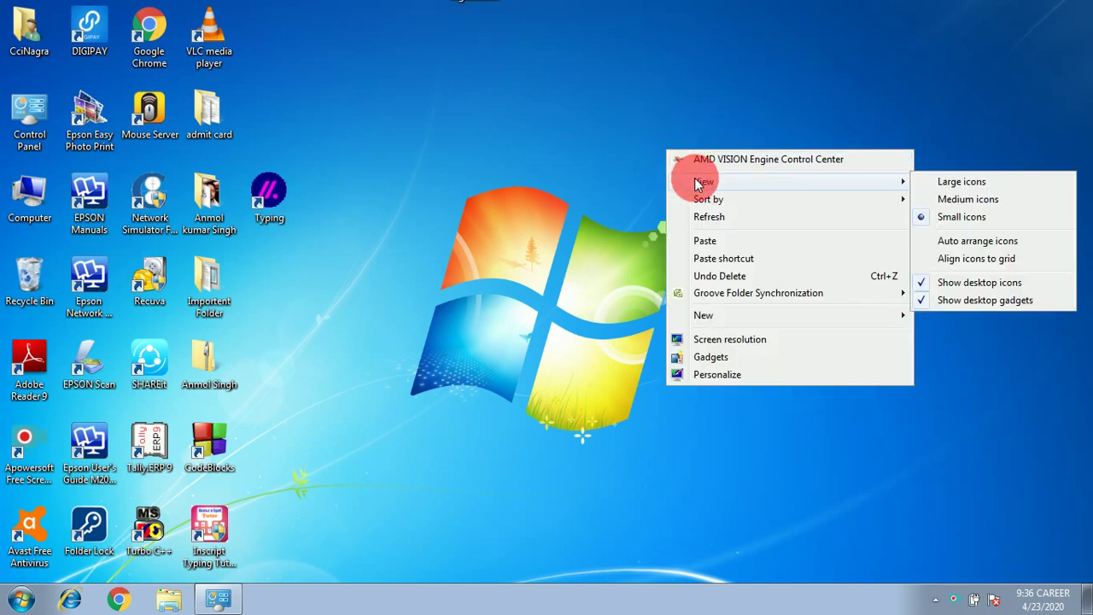
left_click(949, 258)
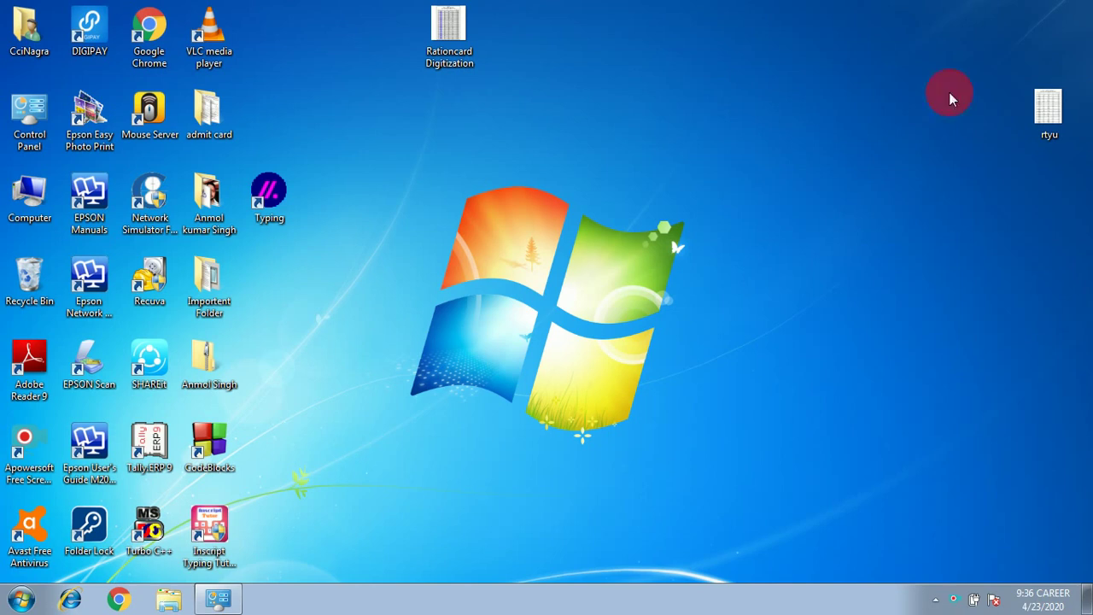
right_click(636, 106)
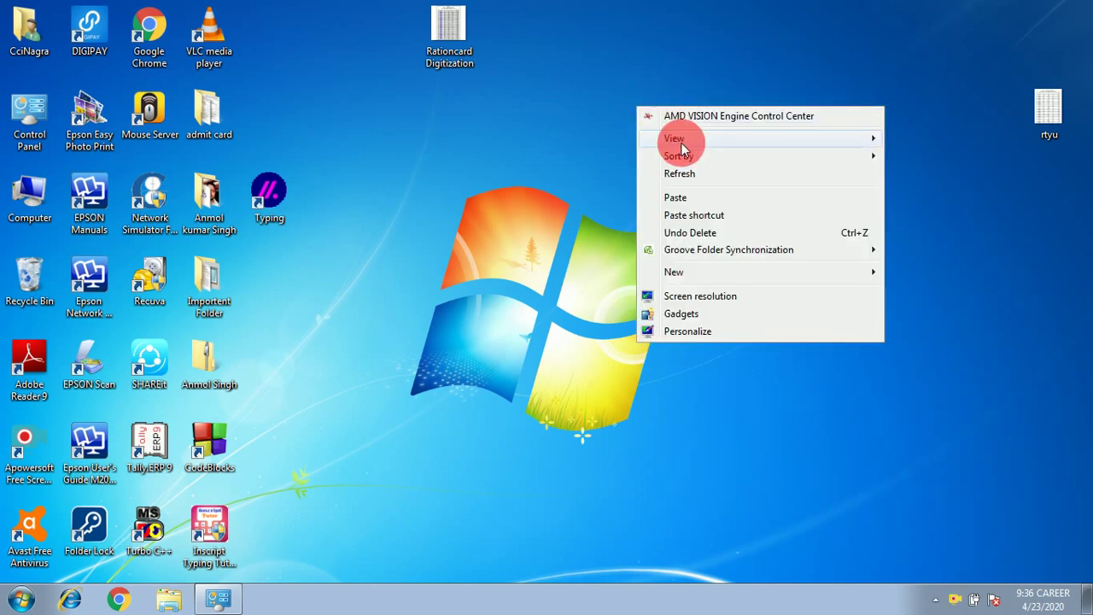
mouse_move(671, 139)
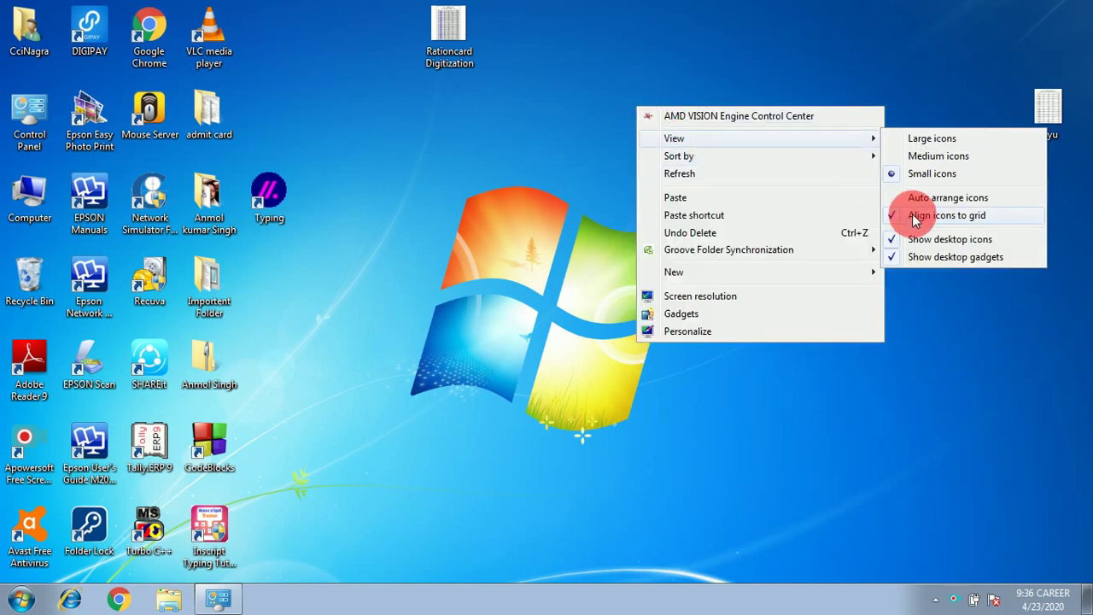
left_click(491, 177)
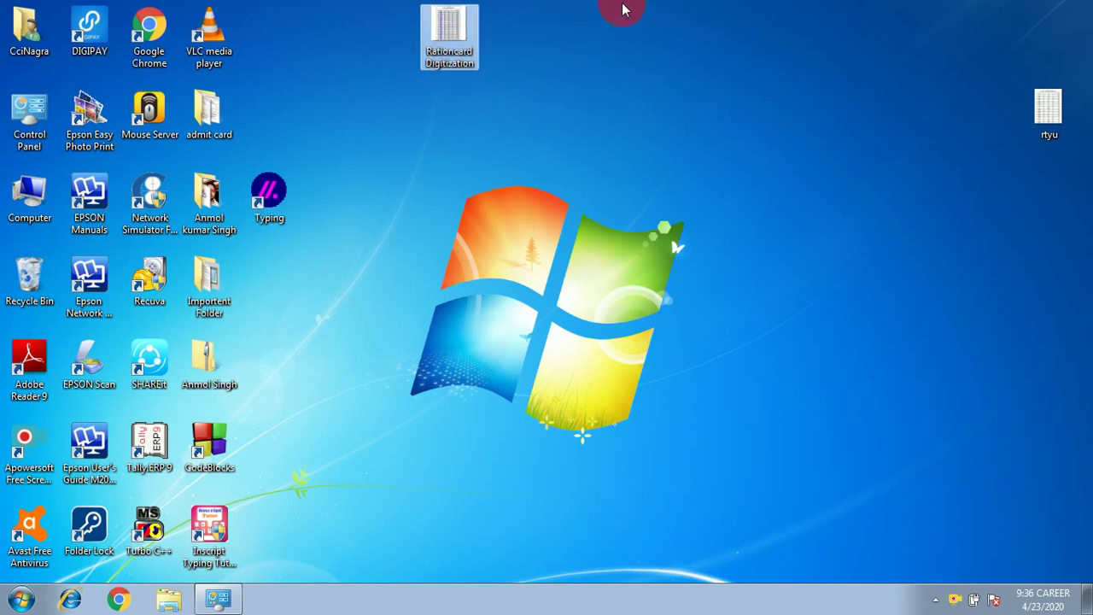
Move the Rationcard Digitization icon further right along the desktop's top row and turn on Auto arrange icons
left_click_drag(622, 9, 622, 9)
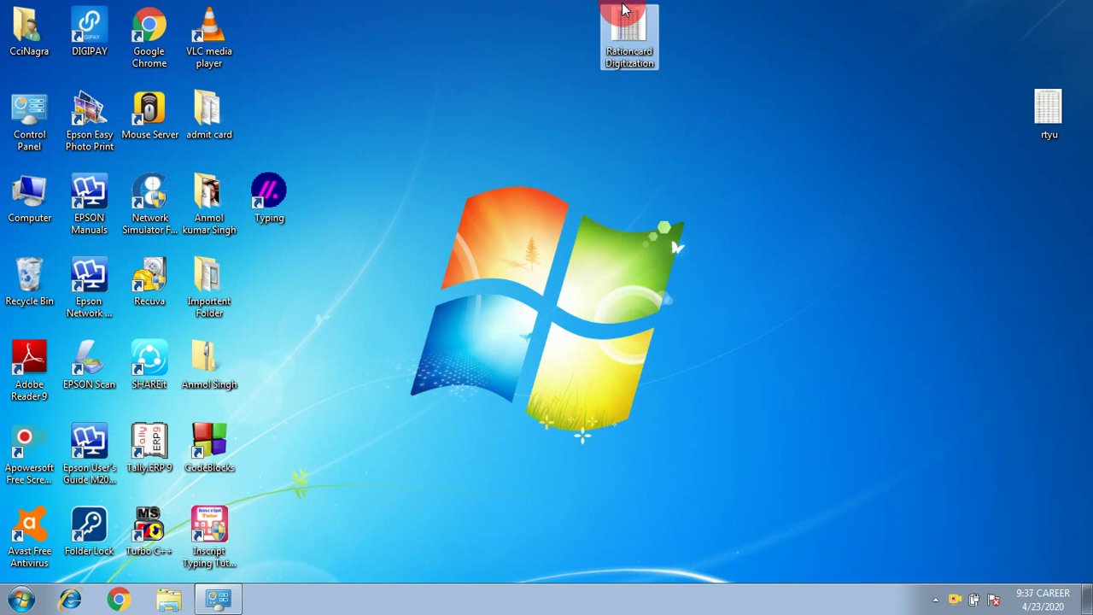
right_click(694, 118)
mouse_move(719, 150)
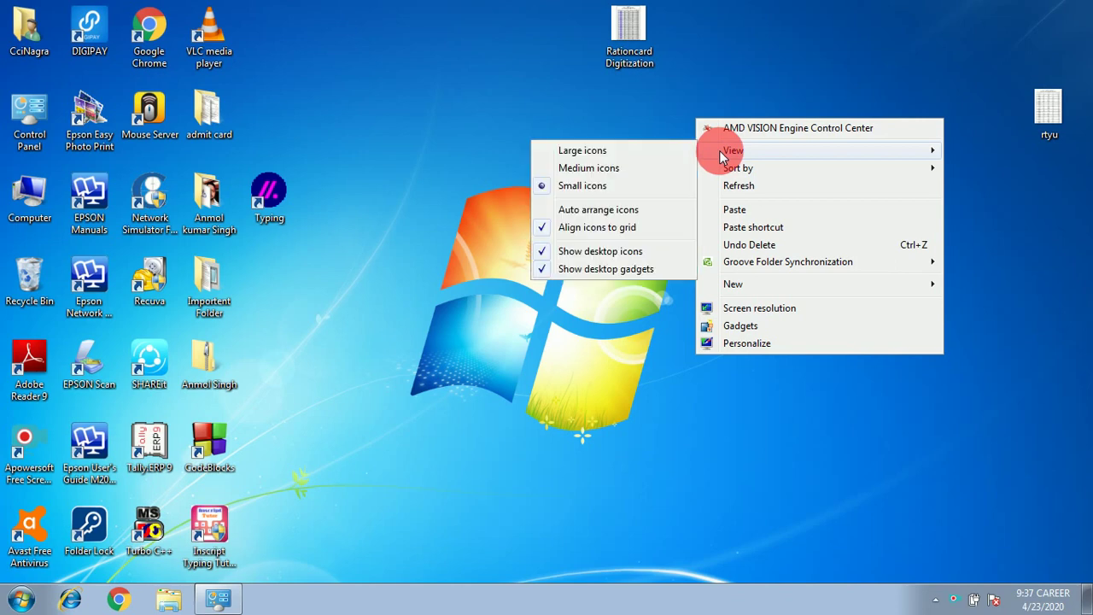
left_click(610, 210)
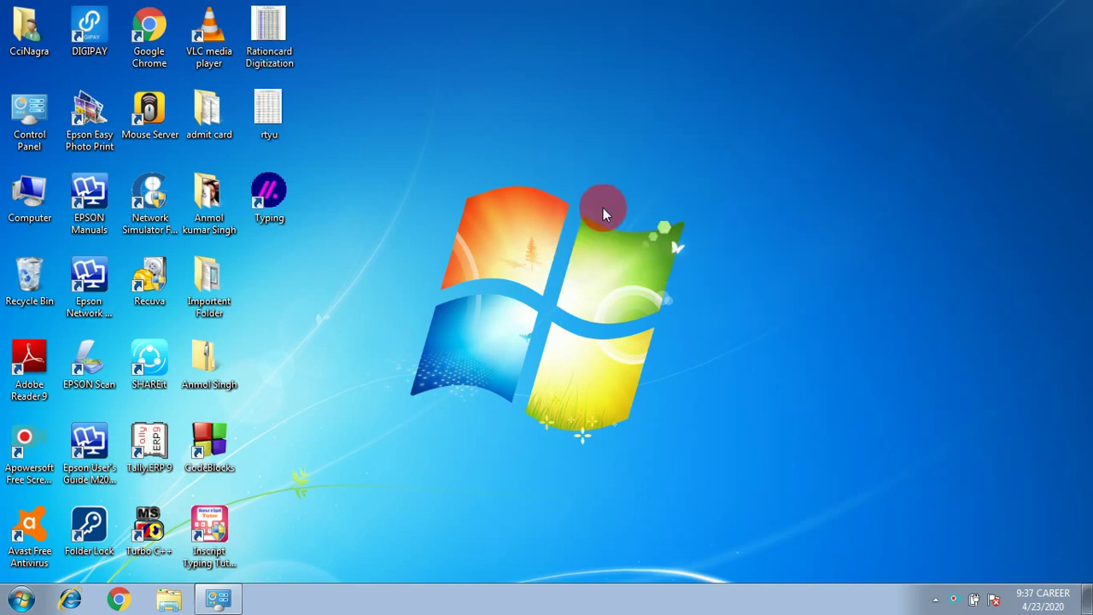
Try to move the Rationcard Digitization icon away from its place in the arranged icons
left_click(265, 51)
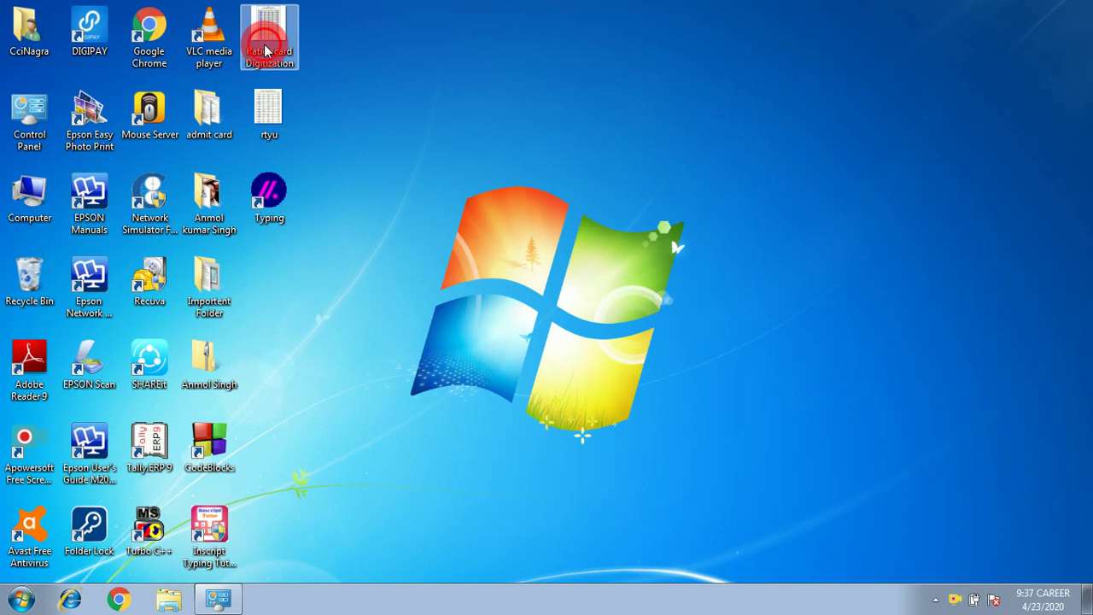
left_click_drag(264, 45, 294, 44)
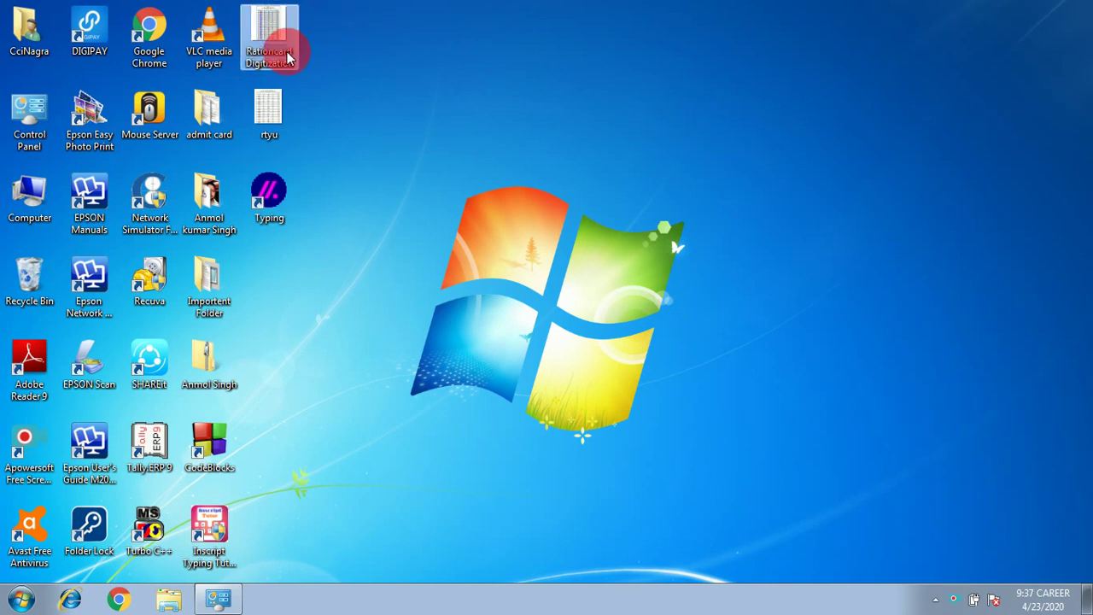
left_click(285, 62)
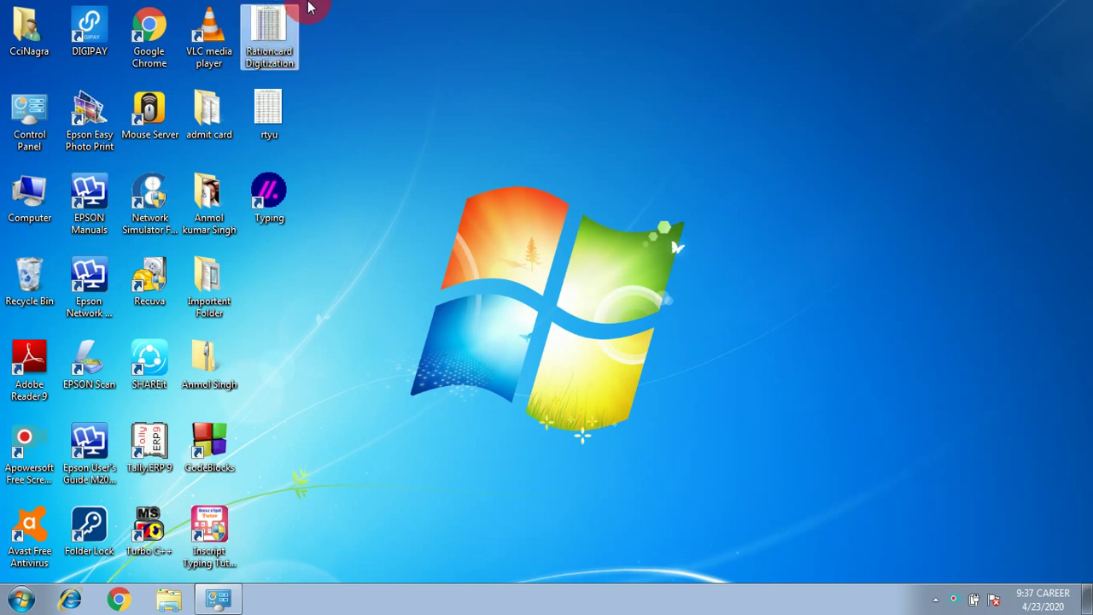
Refresh the desktop twice
right_click(422, 115)
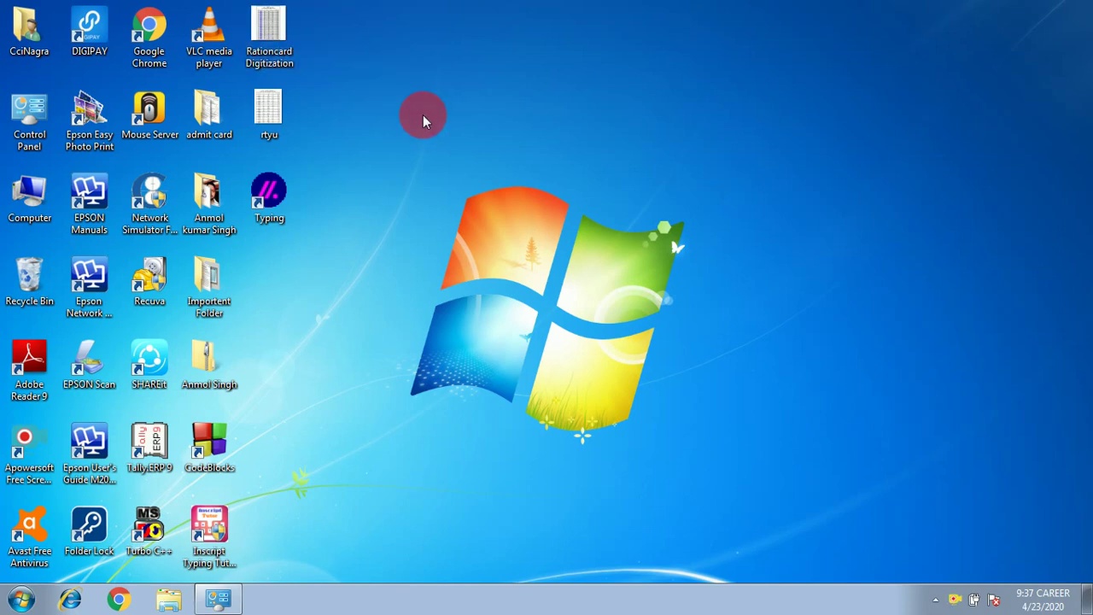
left_click(444, 184)
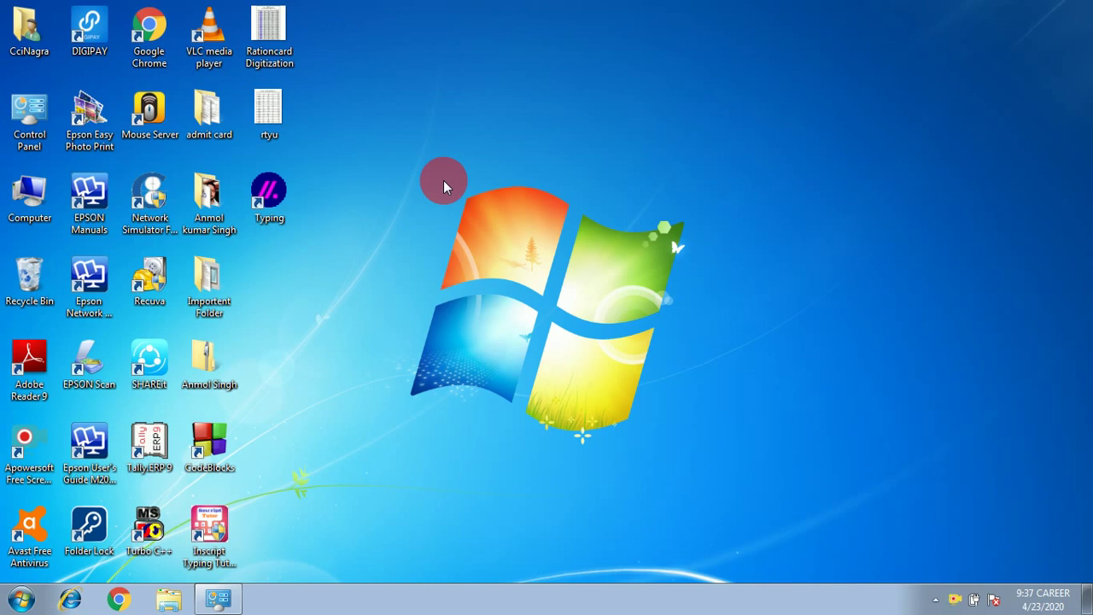
right_click(594, 181)
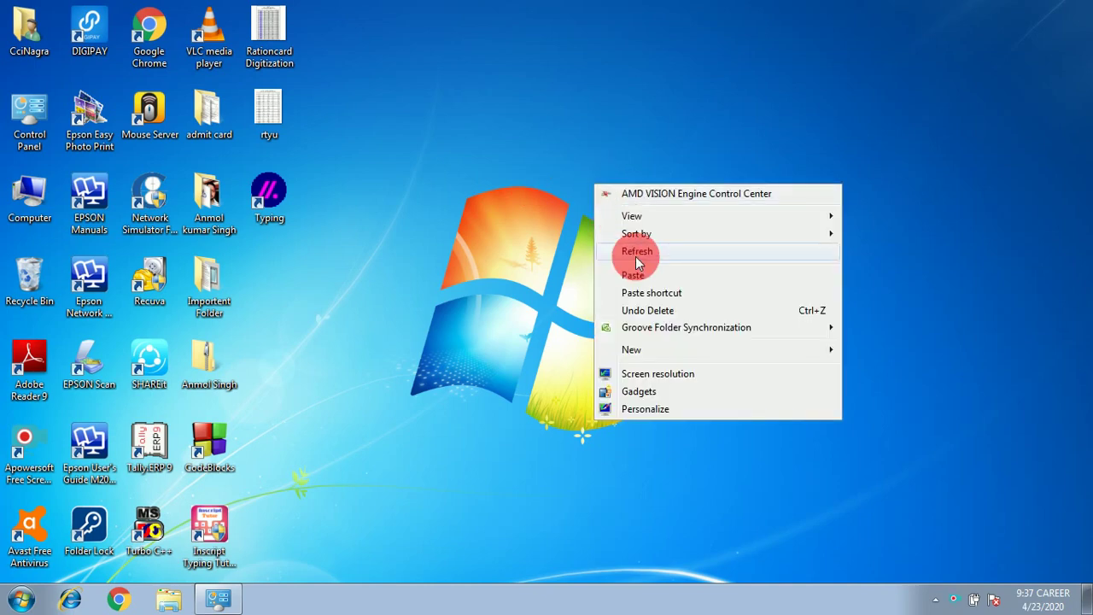
left_click(637, 253)
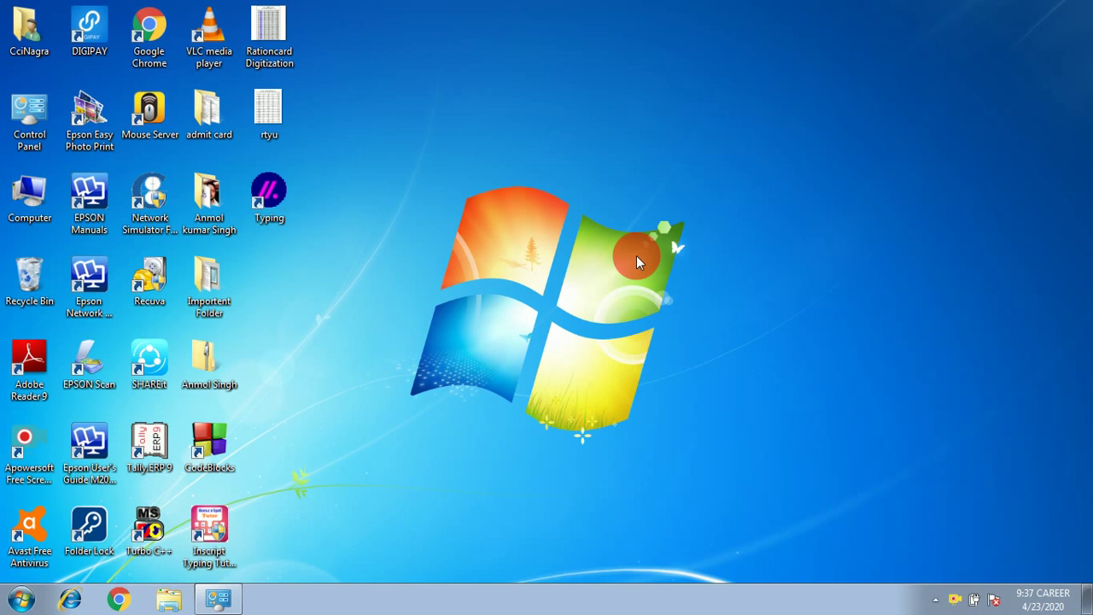
Try to change the display orientation to Portrait in the screen resolution settings and close the window
right_click(761, 248)
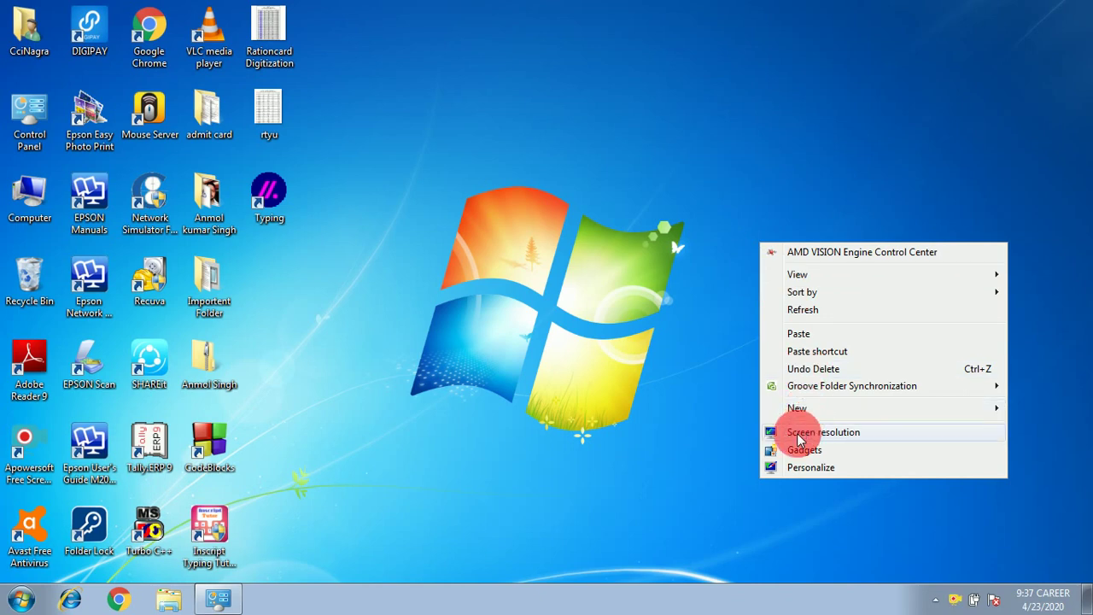
left_click(844, 435)
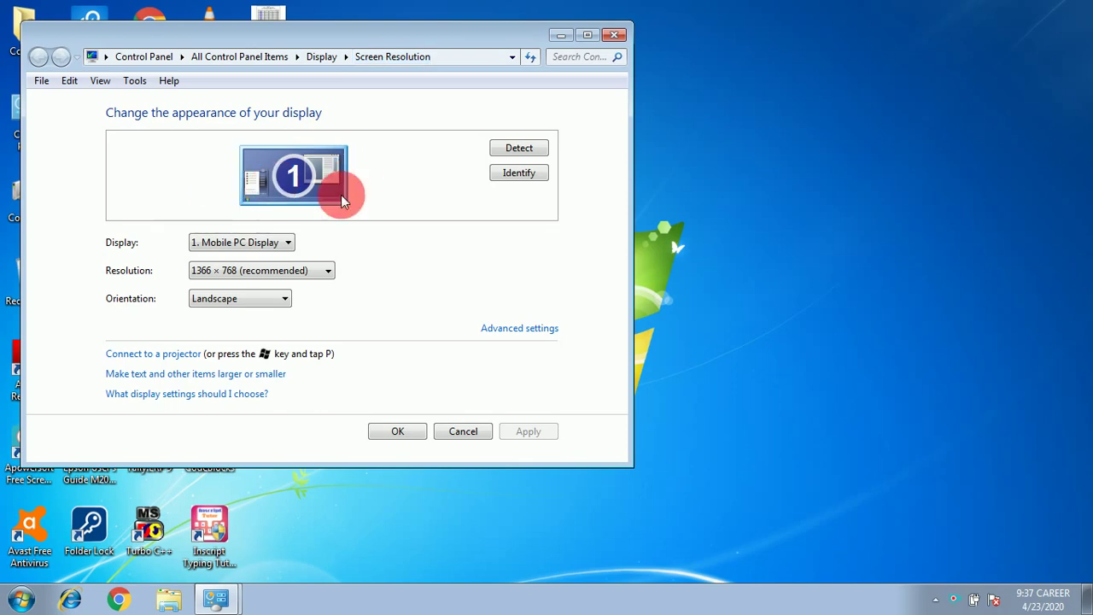
left_click(584, 37)
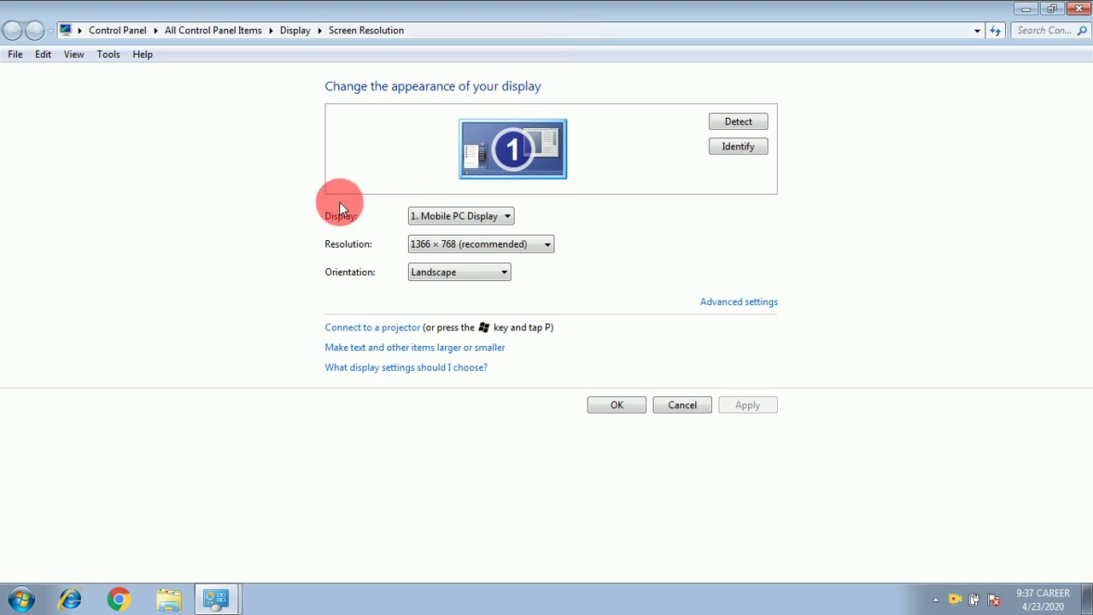
left_click(492, 278)
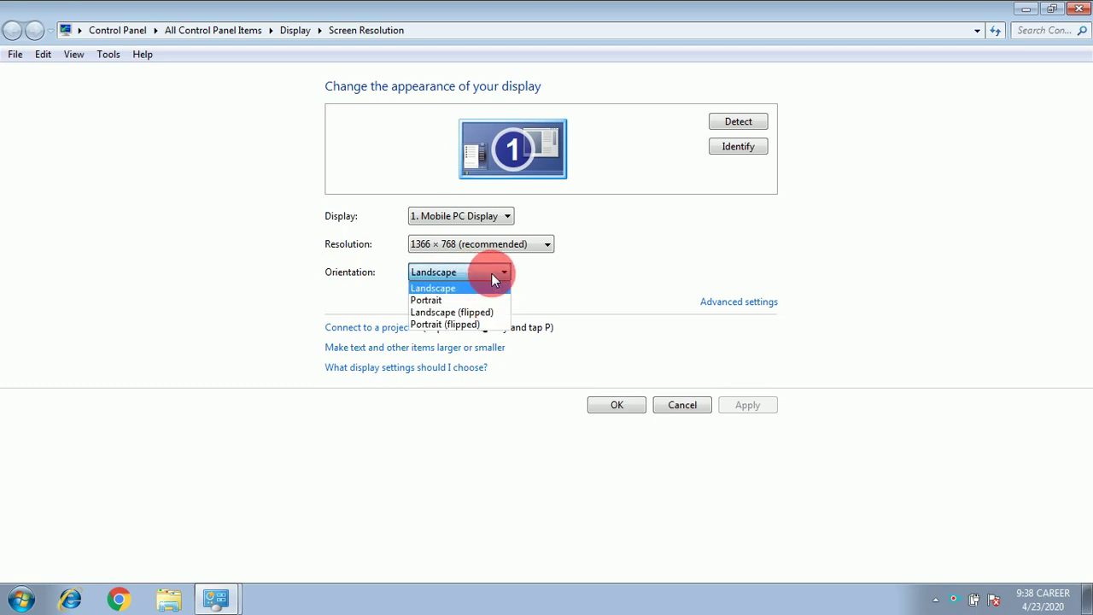
left_click(436, 299)
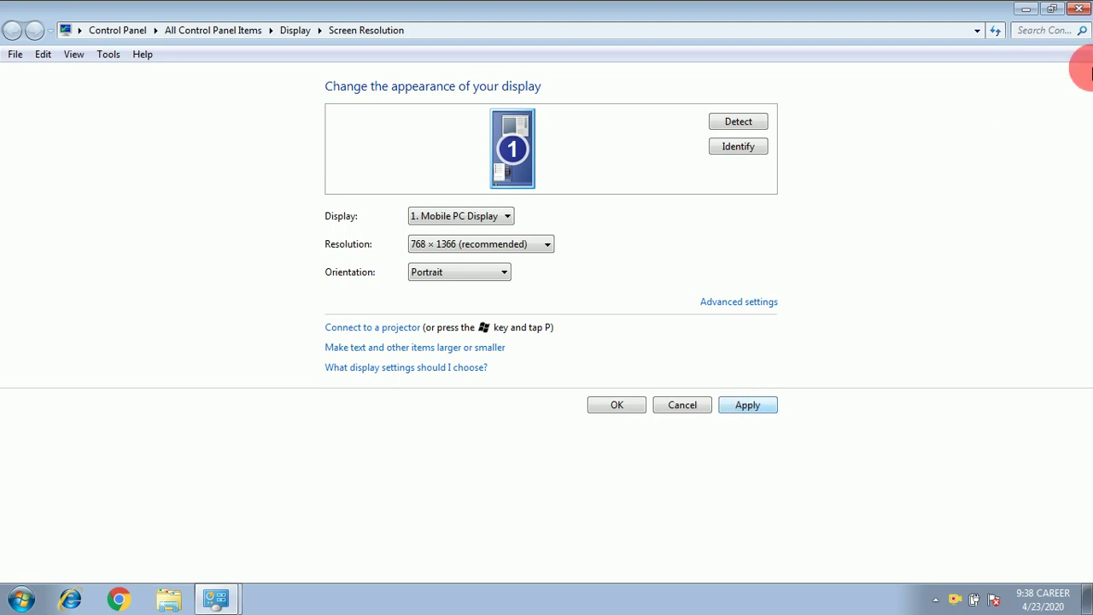
left_click(1078, 10)
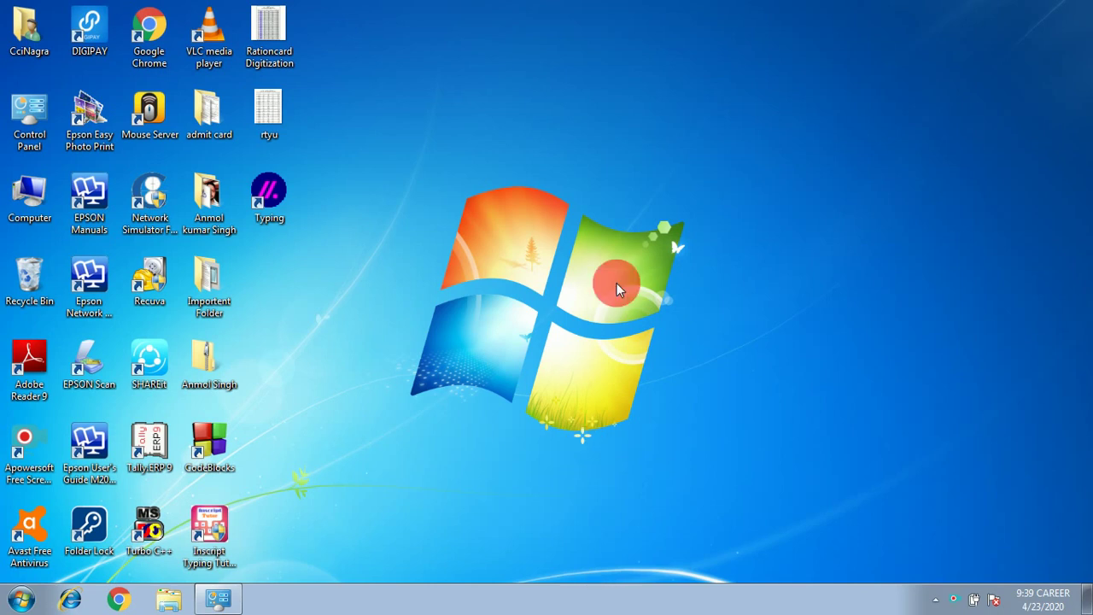
Open the desktop personalization settings and apply the Windows Classic theme
right_click(727, 156)
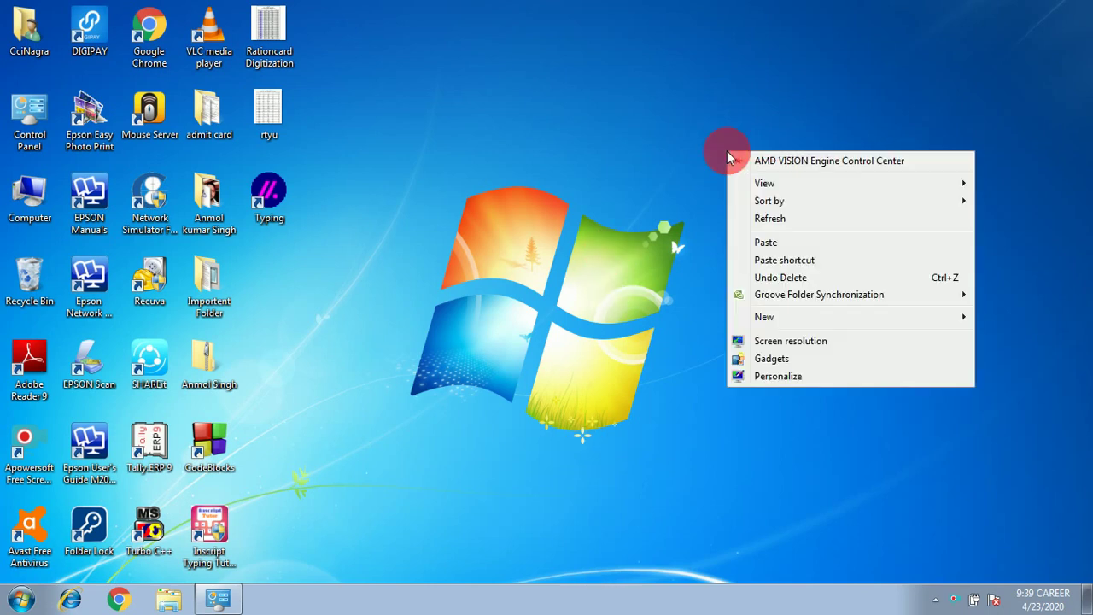
left_click(777, 378)
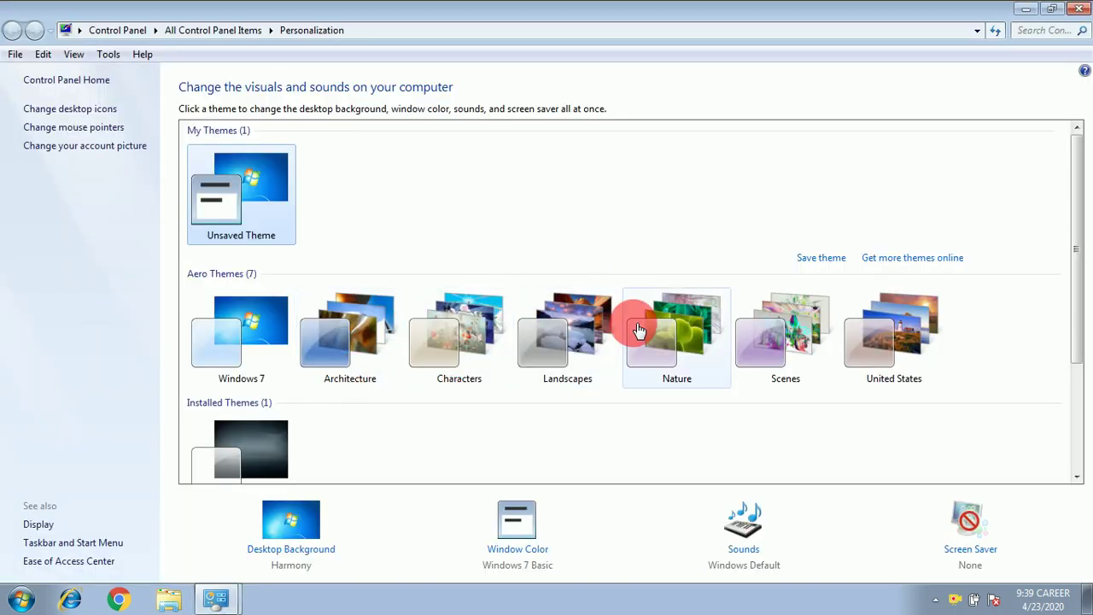
left_click_drag(1078, 223, 1067, 334)
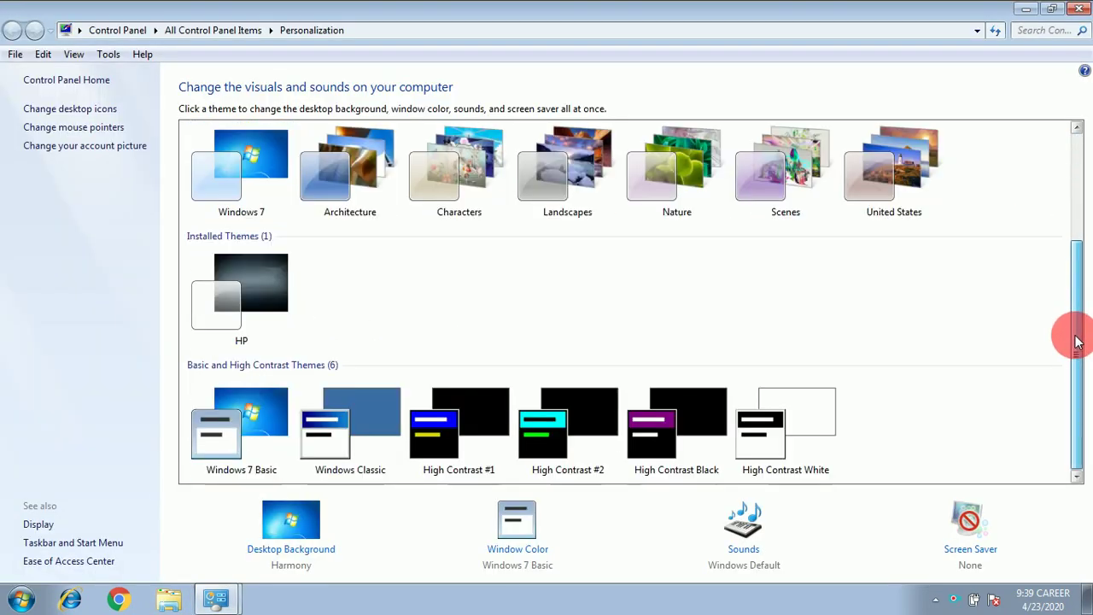
left_click(389, 415)
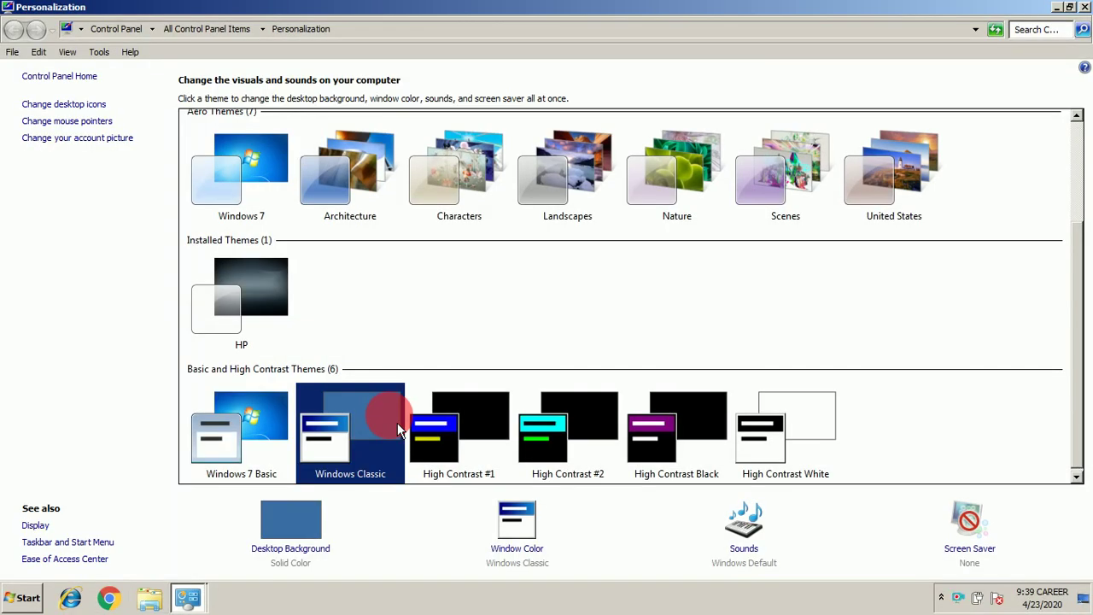
Set the Active Window Border size to 13 in the window color and appearance settings
left_click(521, 567)
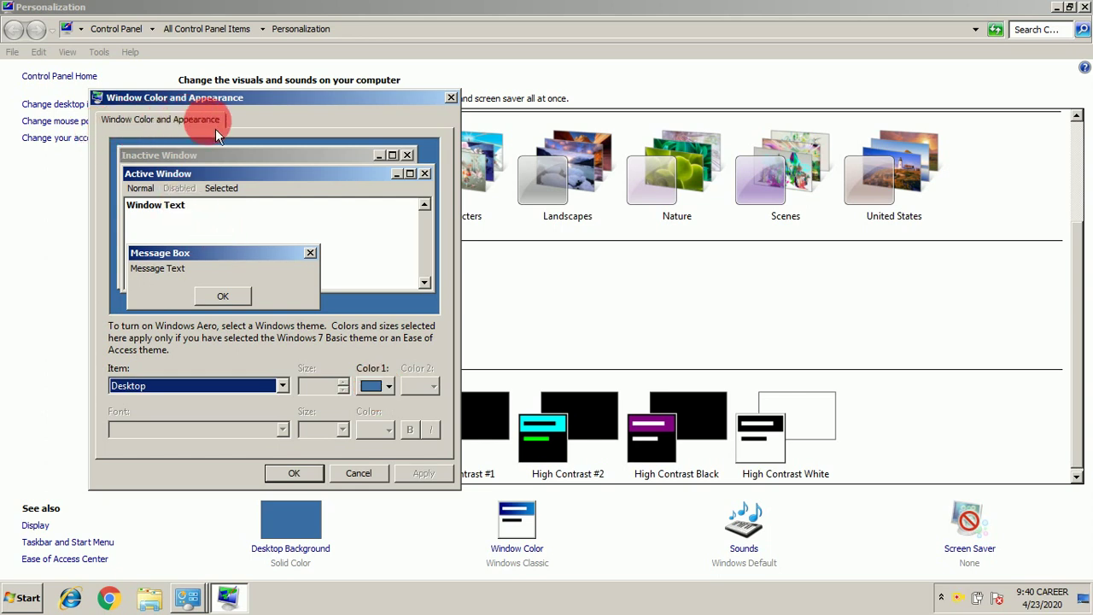
left_click(282, 386)
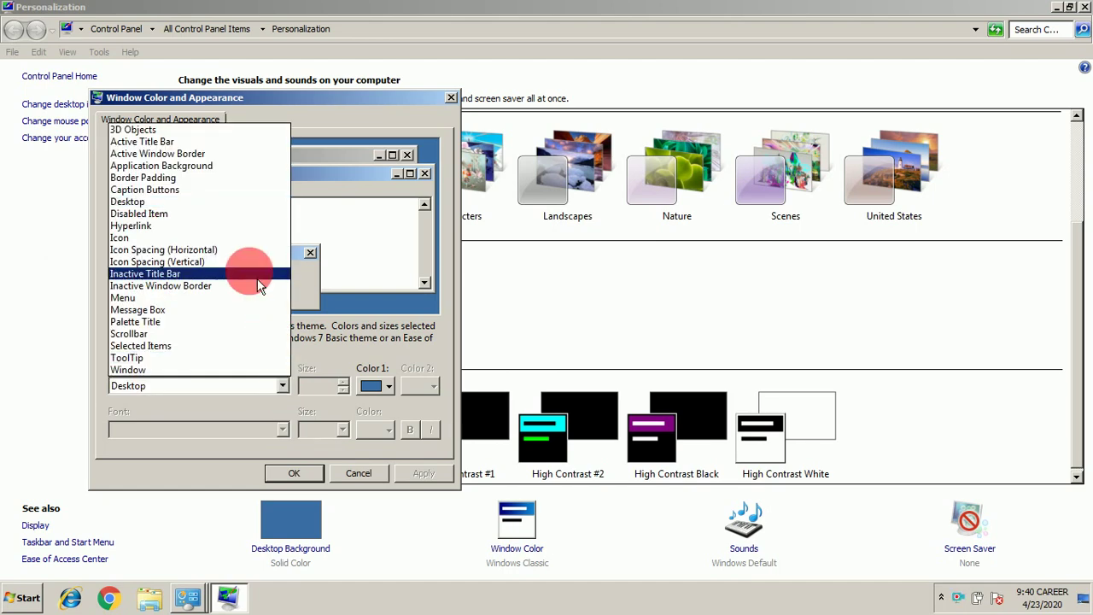
left_click(221, 157)
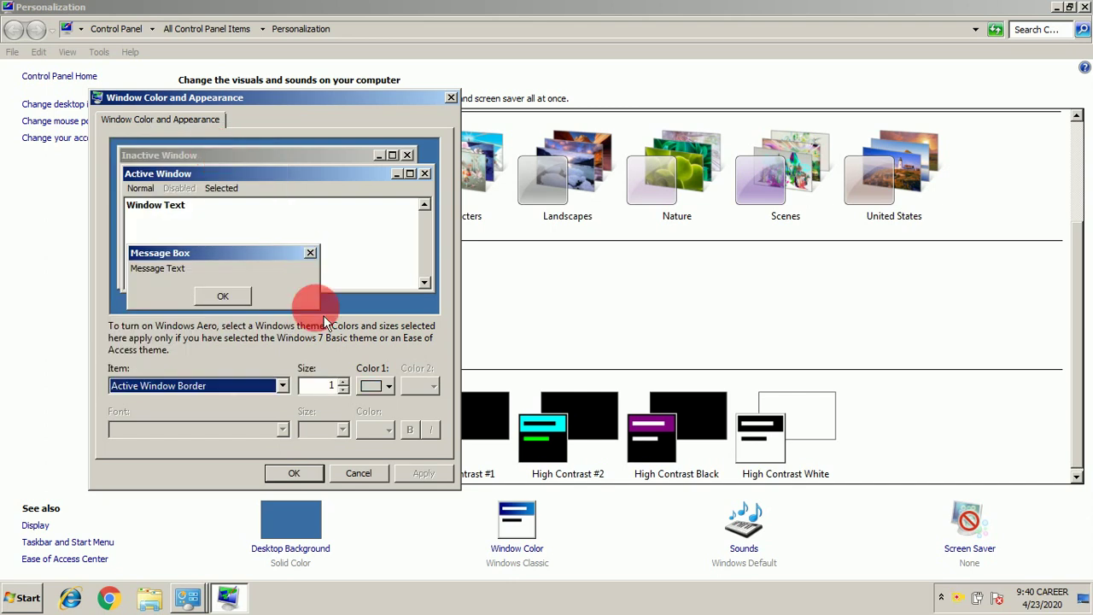
left_click(344, 382)
left_click(344, 381)
left_click(344, 382)
left_click(344, 382)
left_click(344, 381)
left_click(344, 381)
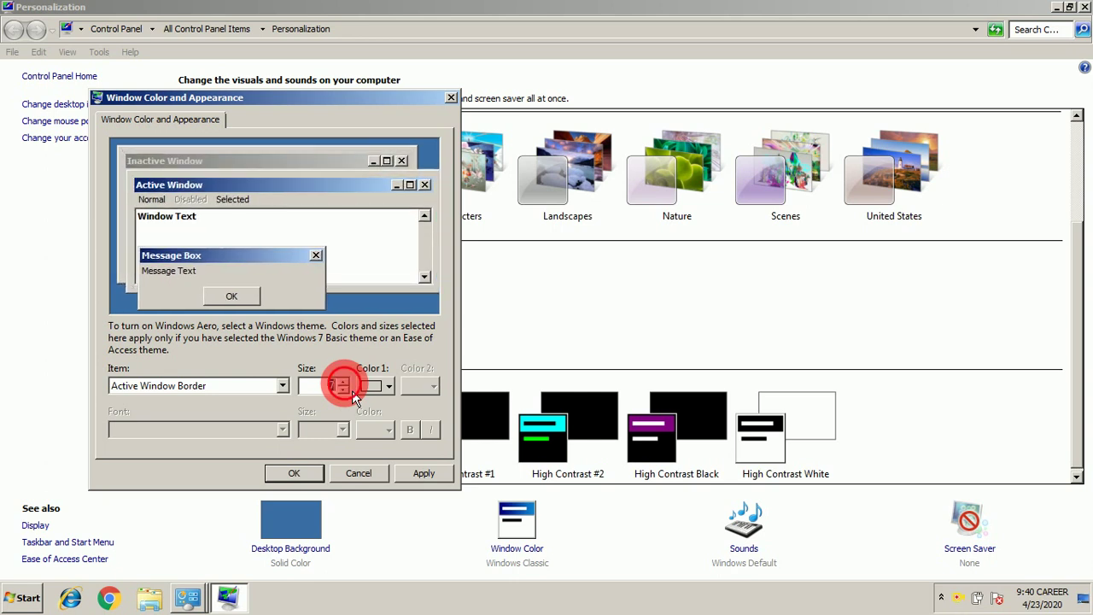
left_click(344, 382)
left_click(344, 382)
left_click(344, 382)
left_click(344, 382)
left_click(344, 381)
left_click(344, 382)
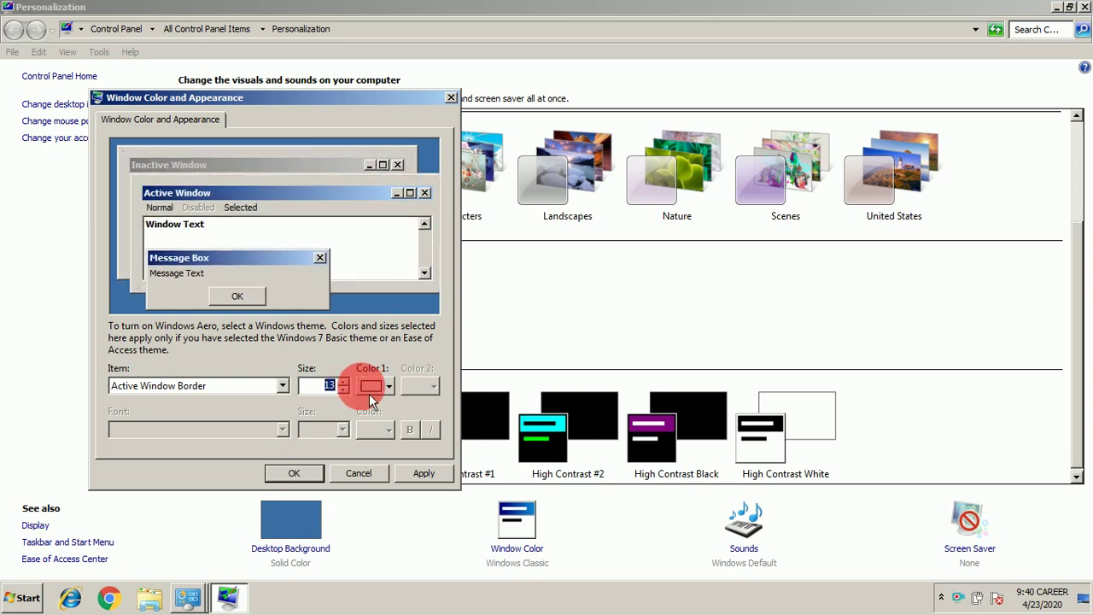
Change the Active Window Border's Color 1 to red and apply the appearance changes
left_click(388, 386)
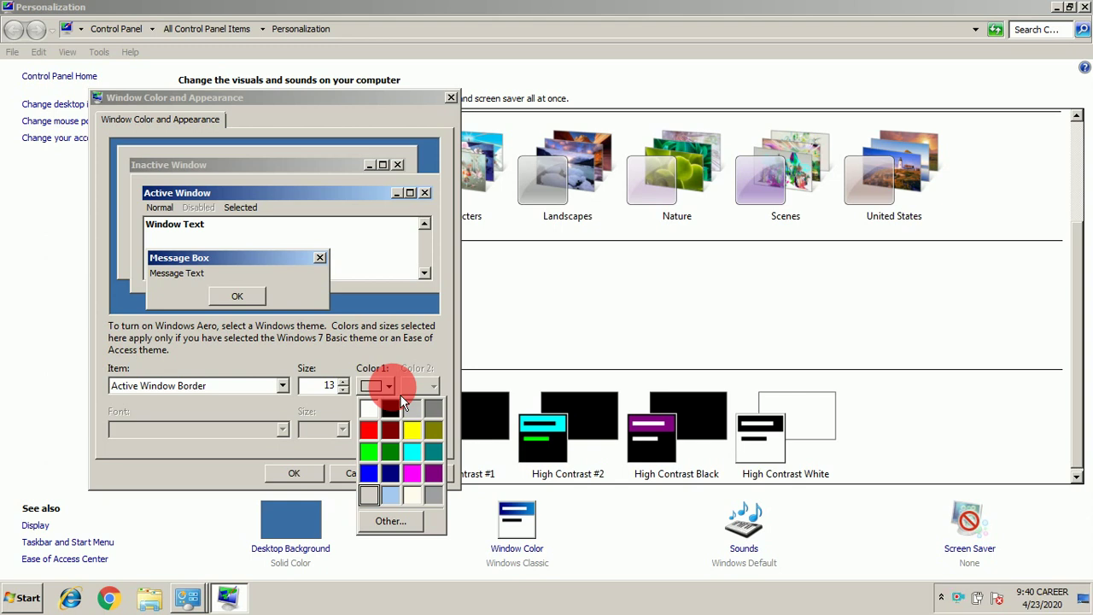
left_click(369, 430)
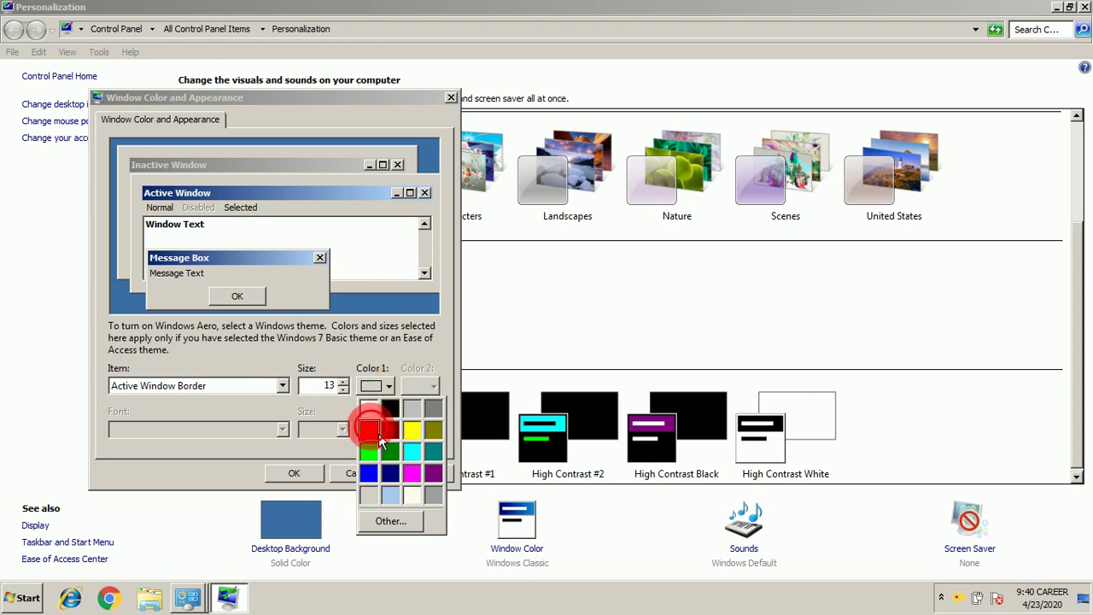
left_click(378, 434)
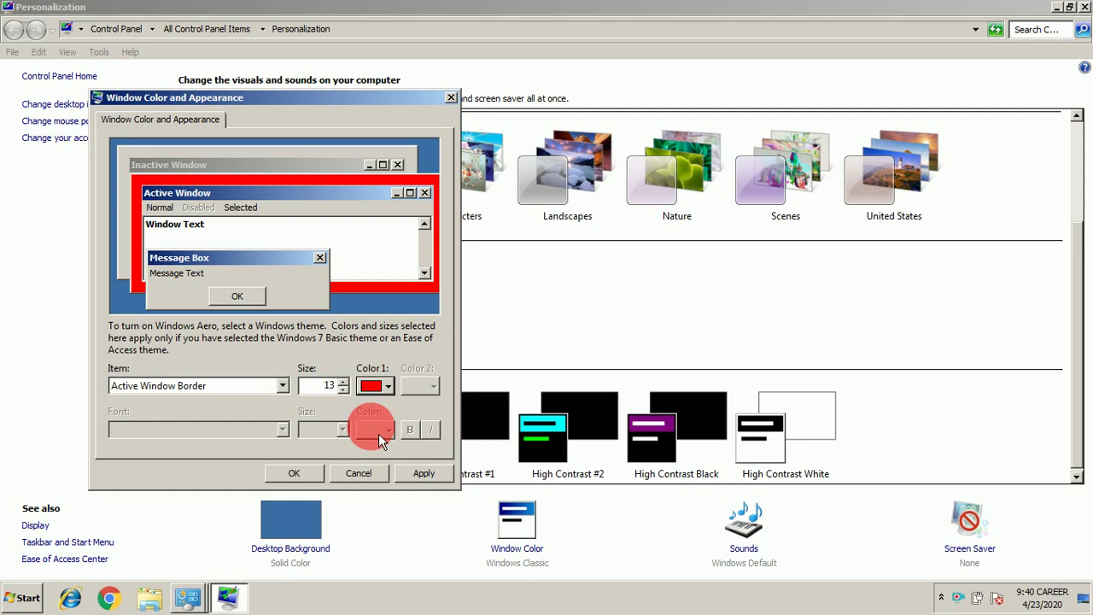
left_click(427, 479)
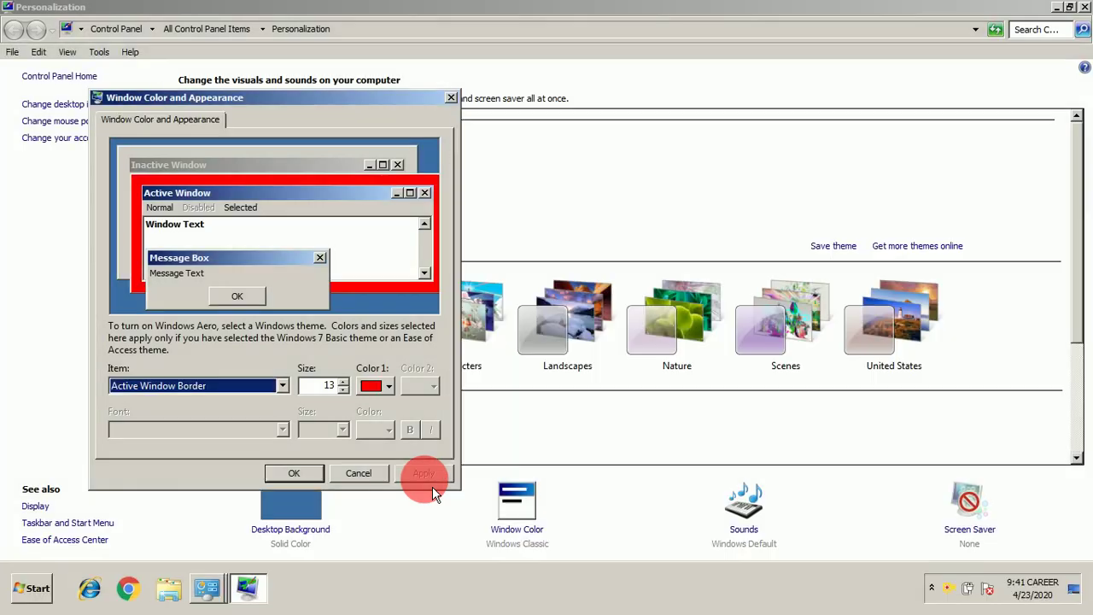
left_click(304, 475)
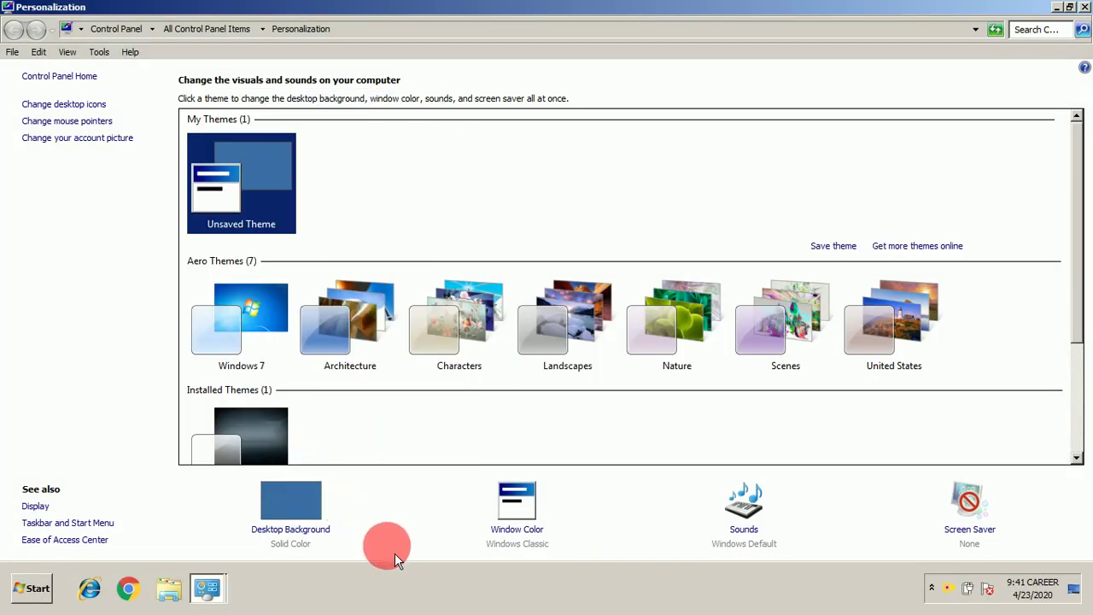
Enlarge the taskbar to two rows and switch focus between it and the Personalization window to demonstrate its border
left_click_drag(394, 570, 389, 512)
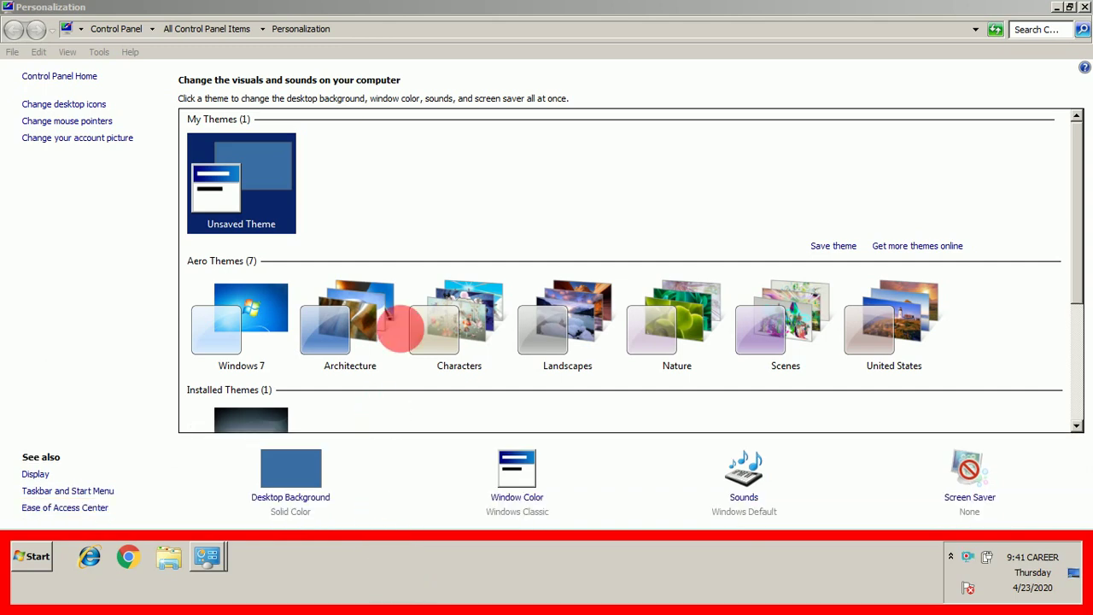
left_click(517, 210)
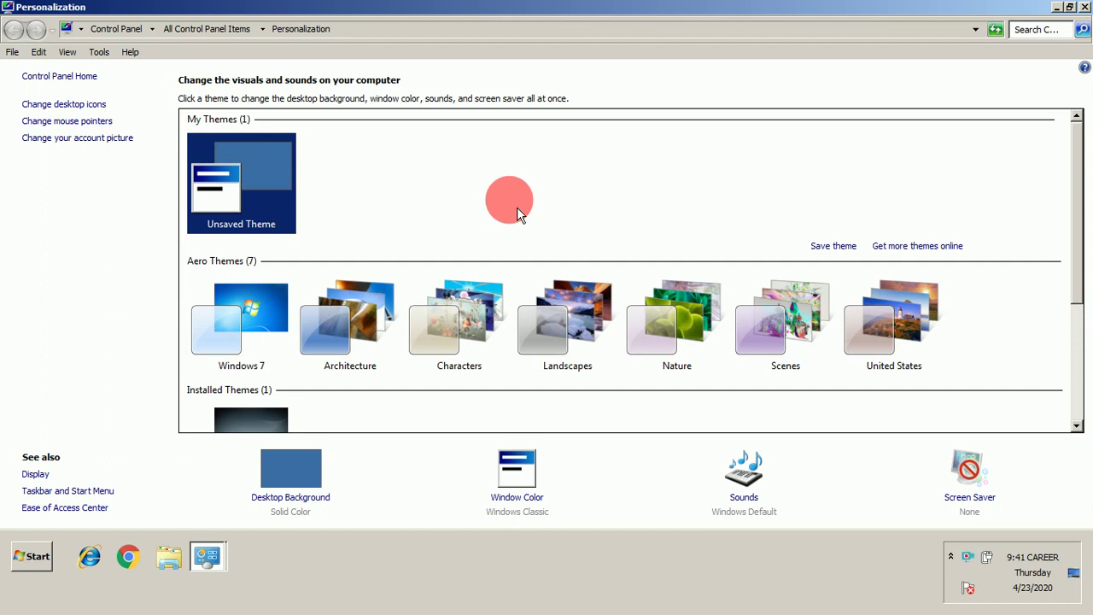
left_click(463, 599)
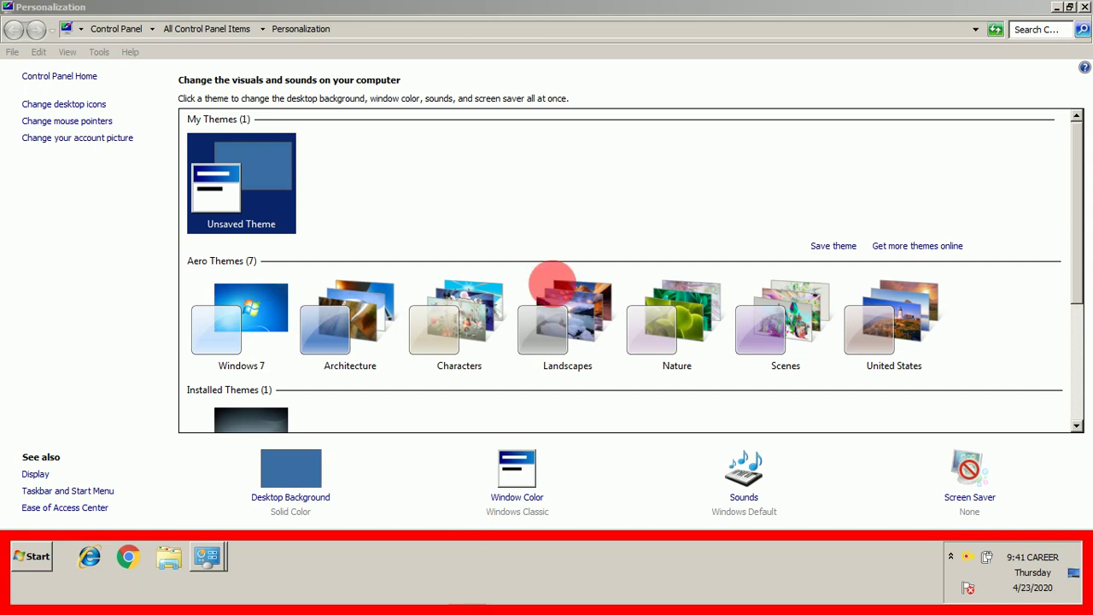
left_click(524, 237)
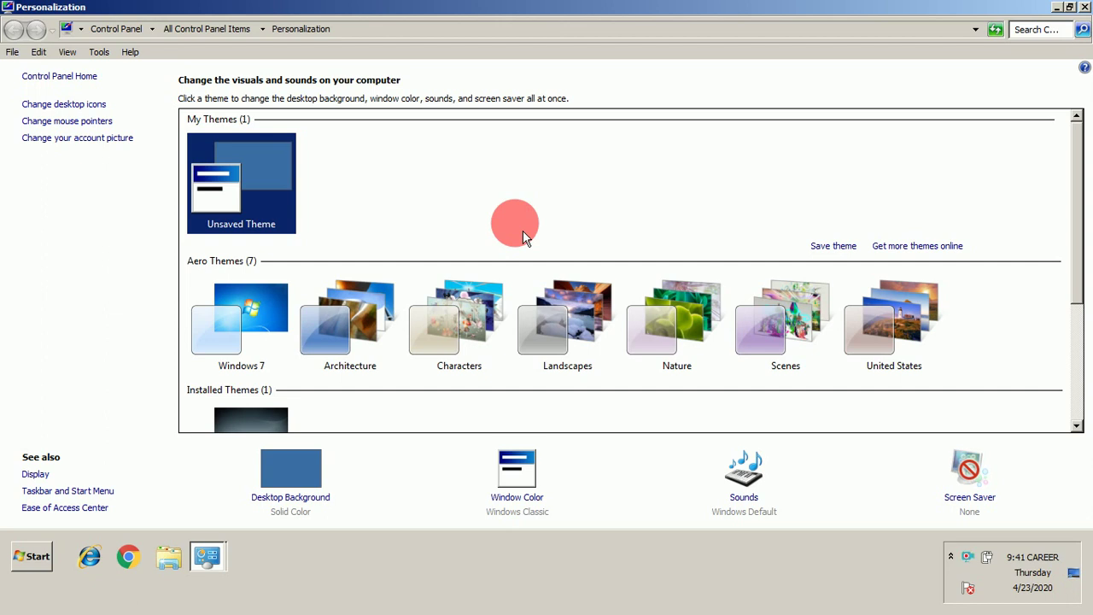
Apply the Windows 7 Aero theme and close the Personalization window
left_click(279, 313)
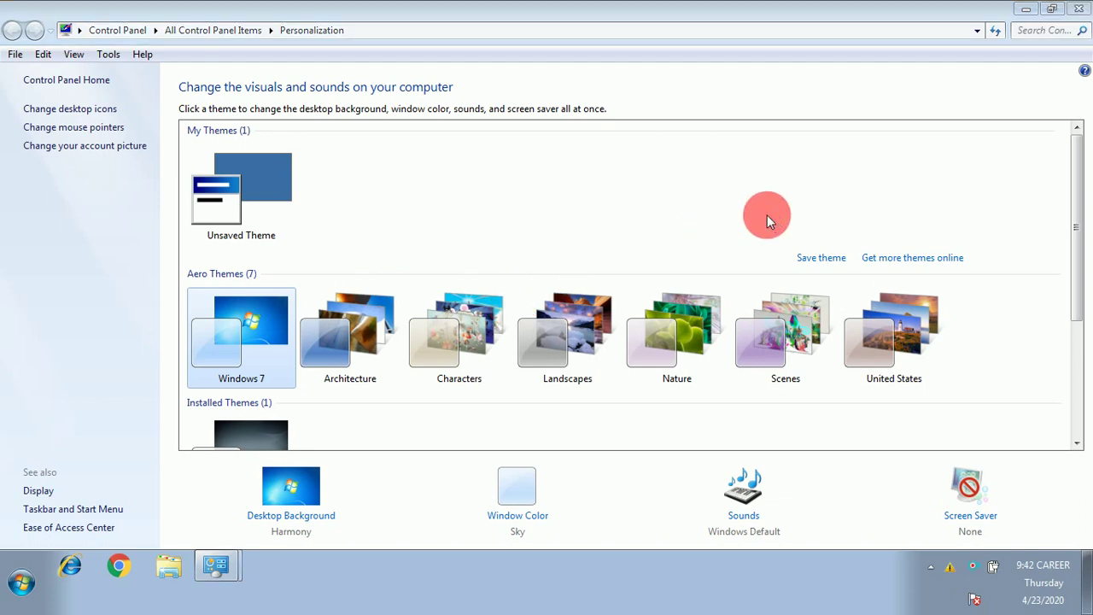
left_click(1078, 12)
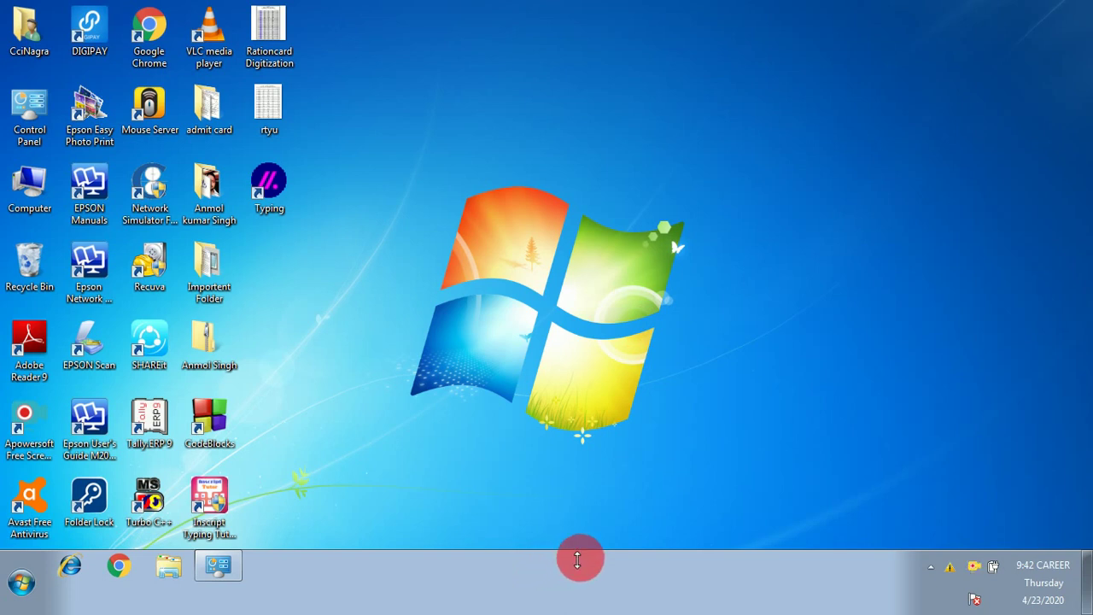
Shrink the taskbar to a single row and close the open Control Panel window
left_click_drag(577, 560, 573, 604)
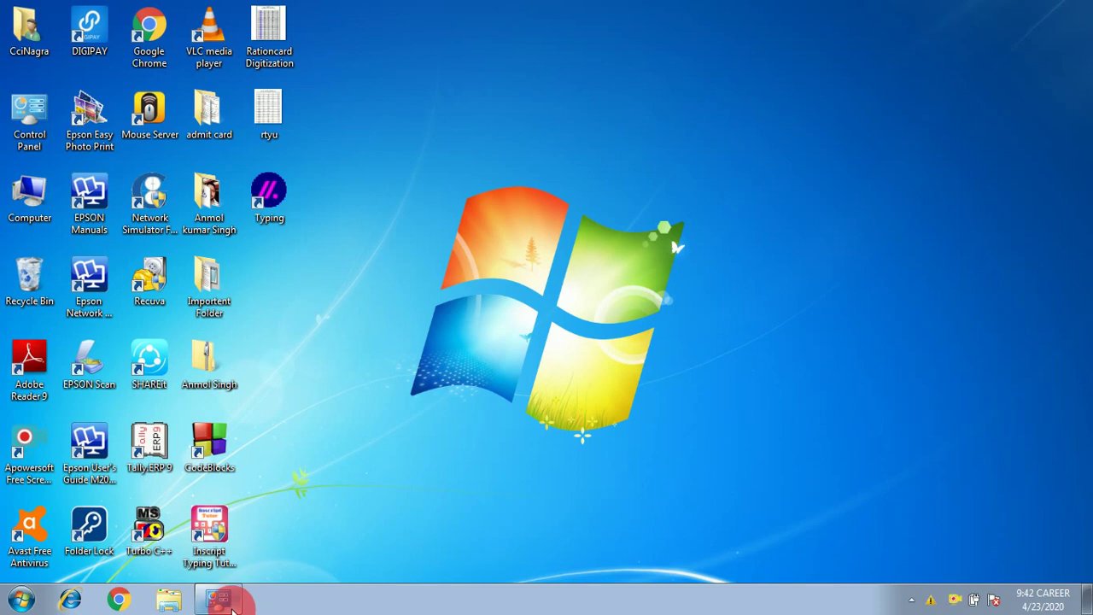
left_click(232, 606)
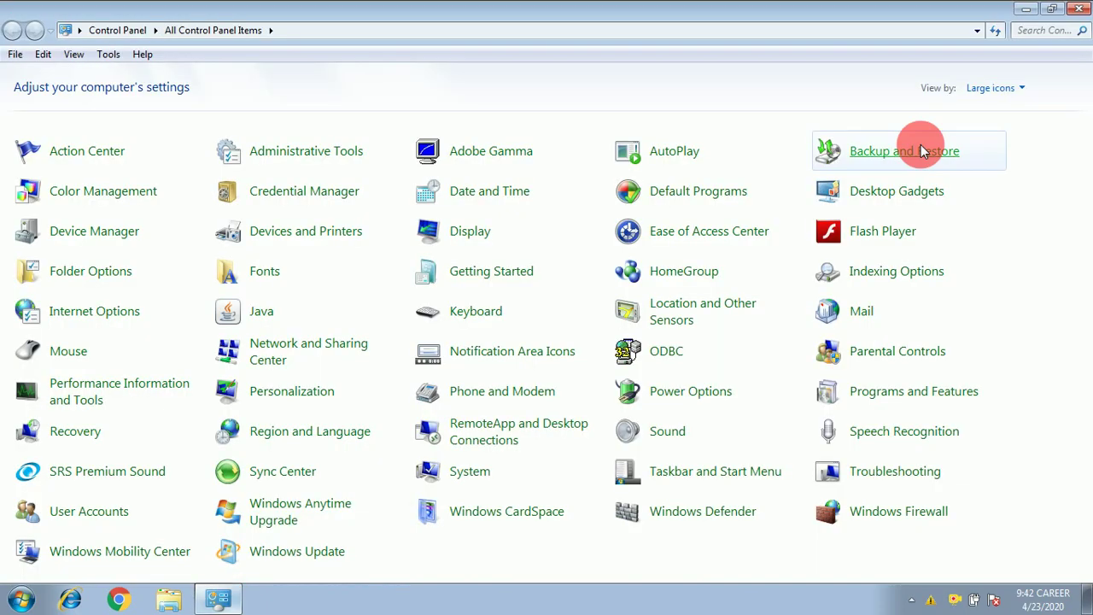
left_click(1080, 10)
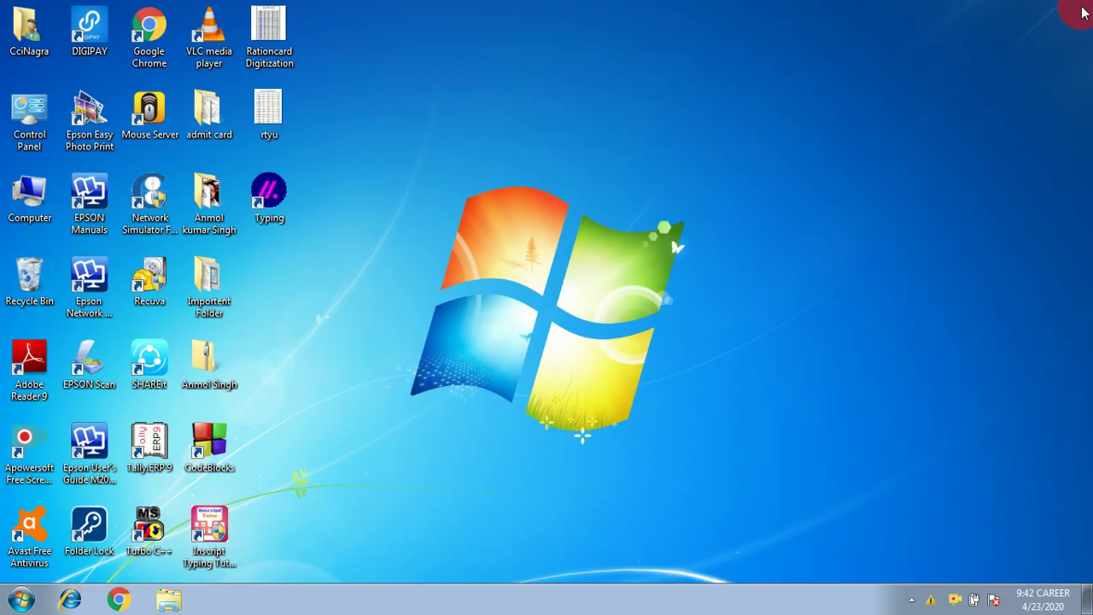
Set up a desktop background slide show using all Windows Desktop Backgrounds pictures, changing every 10 seconds, and save it
right_click(723, 219)
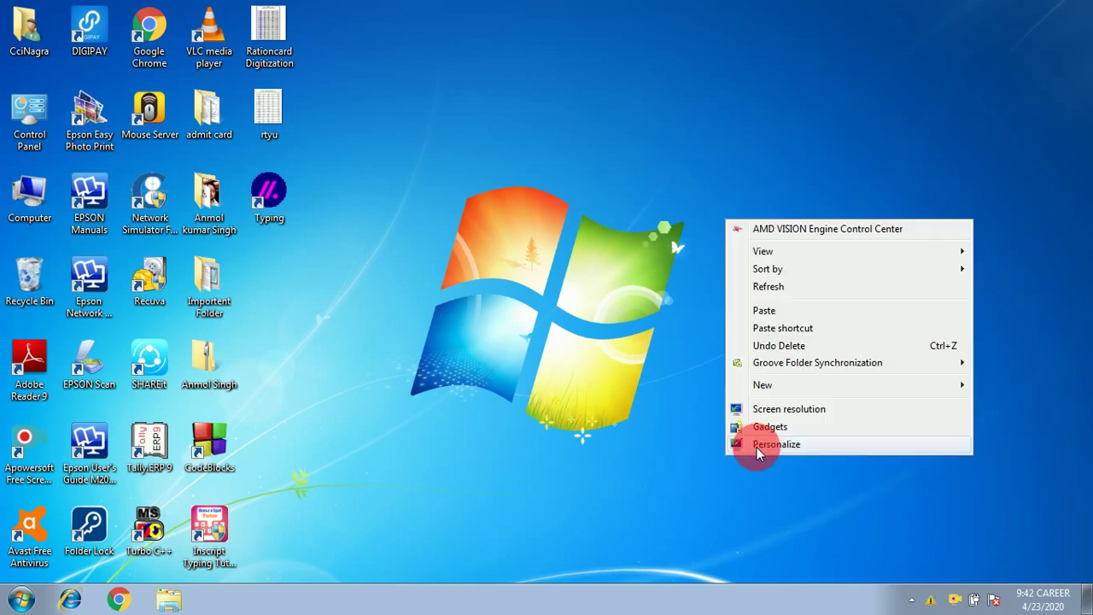
left_click(758, 451)
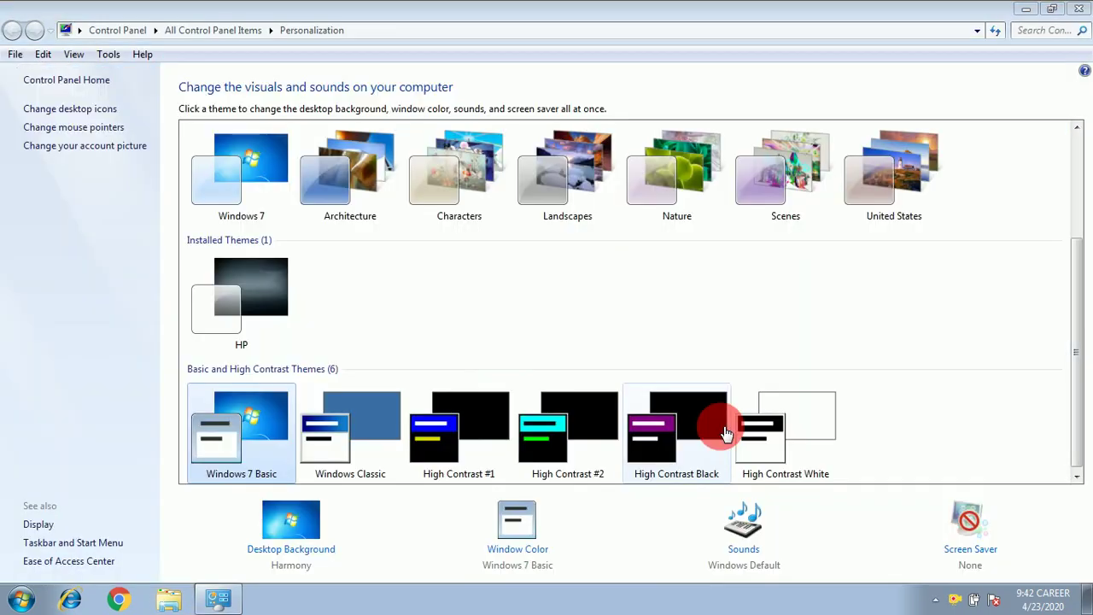
left_click(305, 550)
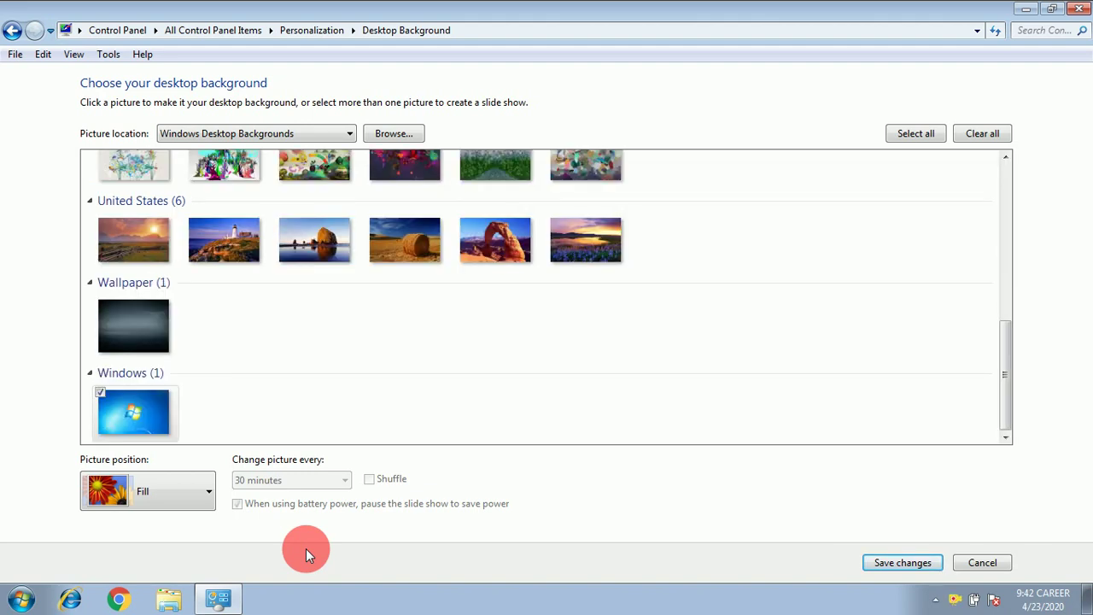
left_click(913, 135)
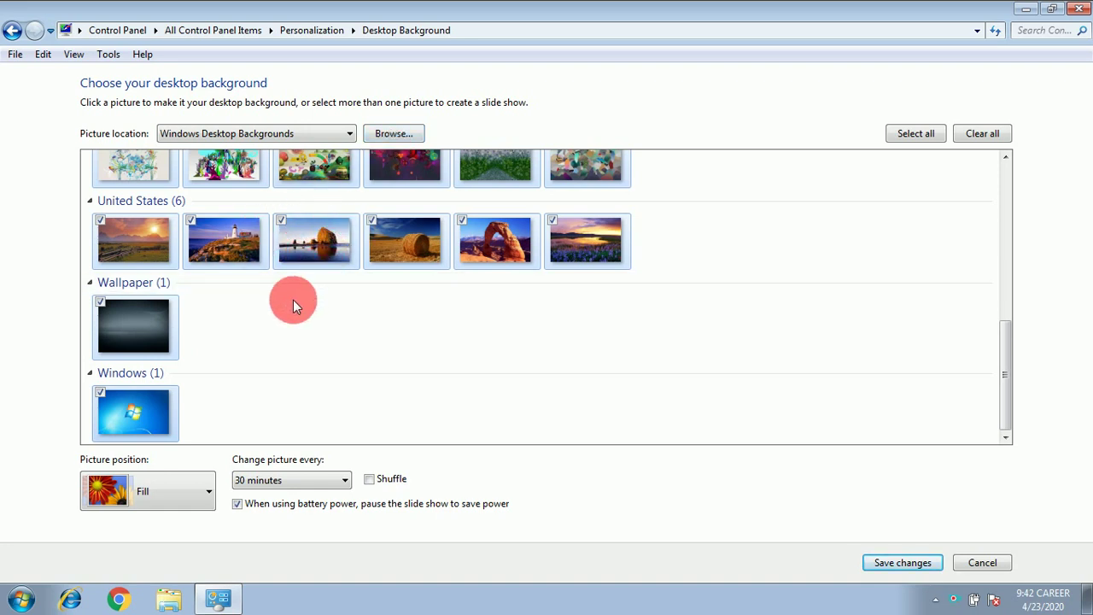
left_click(341, 480)
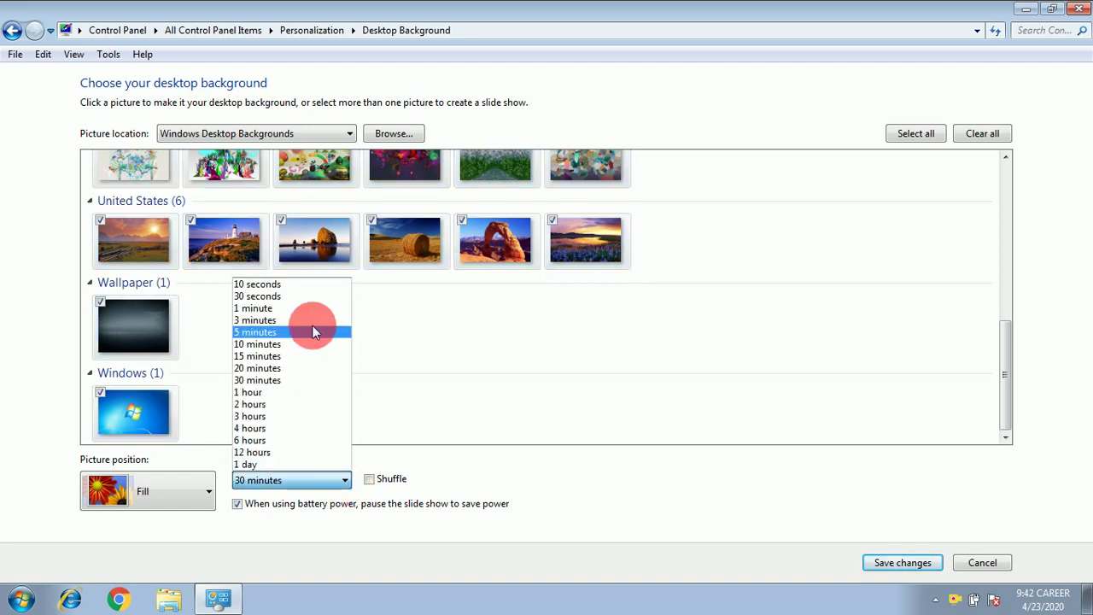
left_click(293, 283)
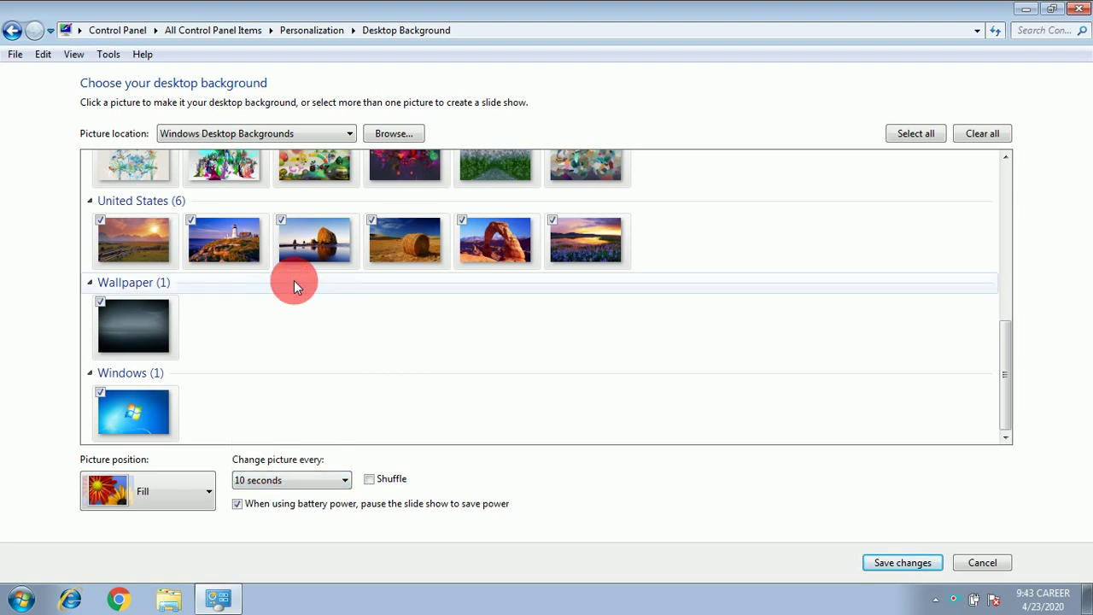
left_click(892, 561)
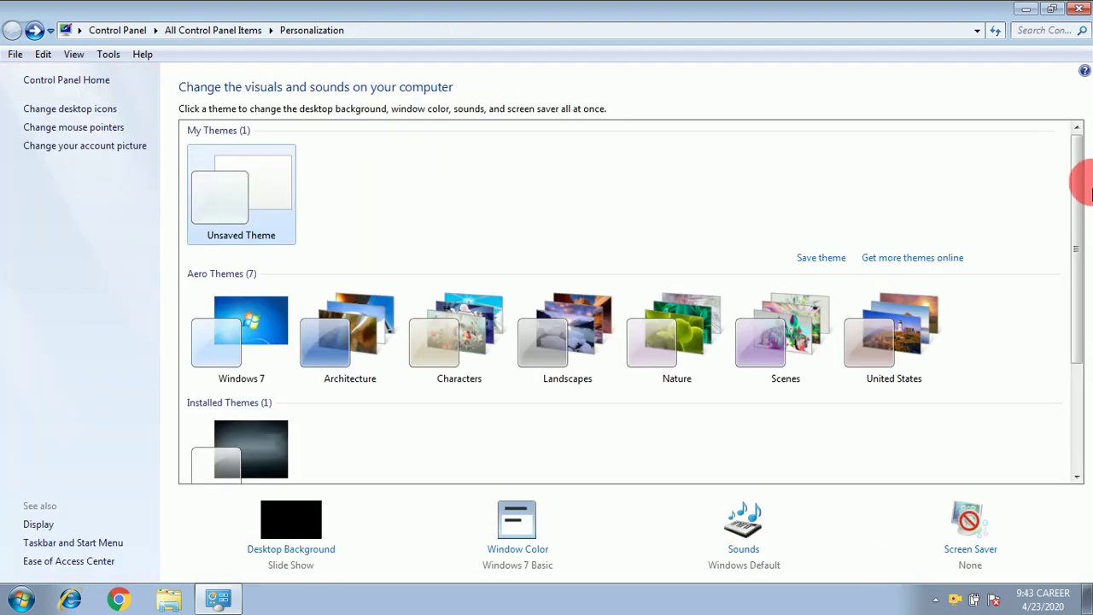
Close the Personalization window and refresh the desktop to view the background slide show
left_click(1078, 9)
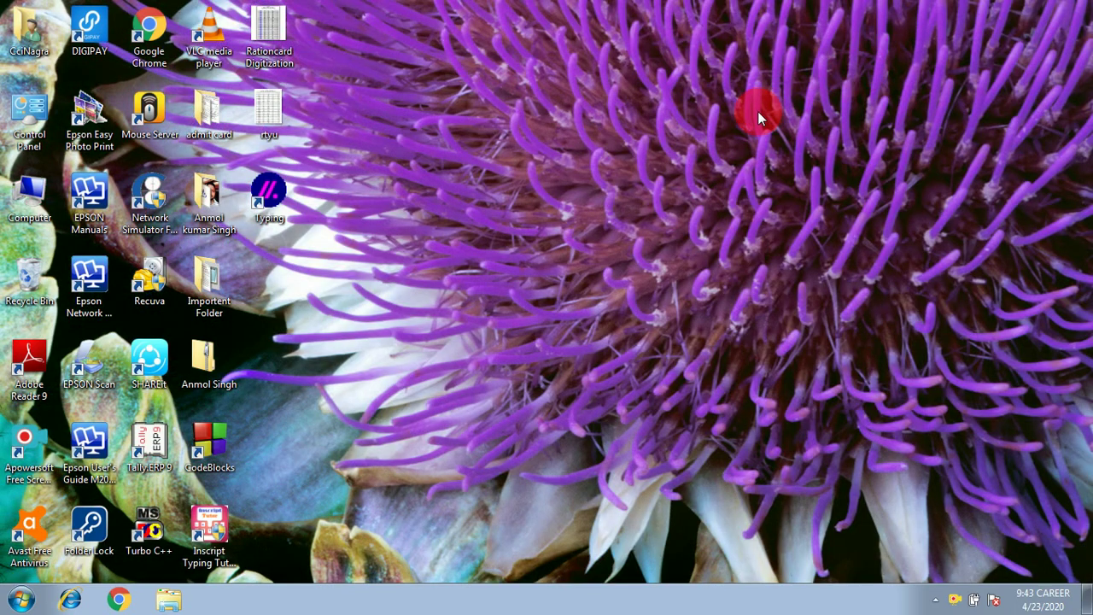
right_click(757, 111)
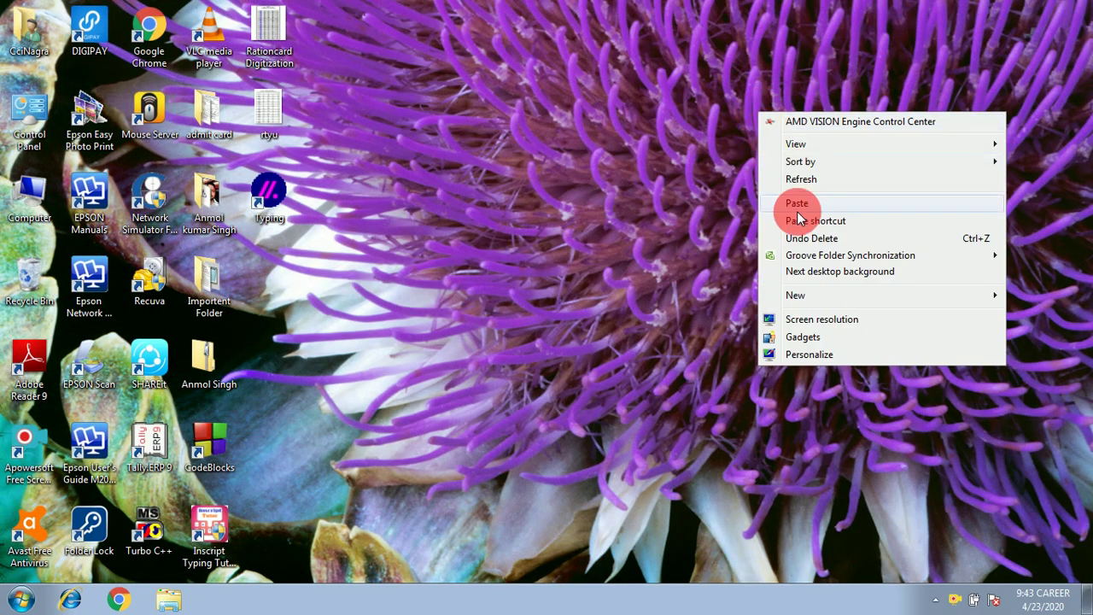
left_click(799, 181)
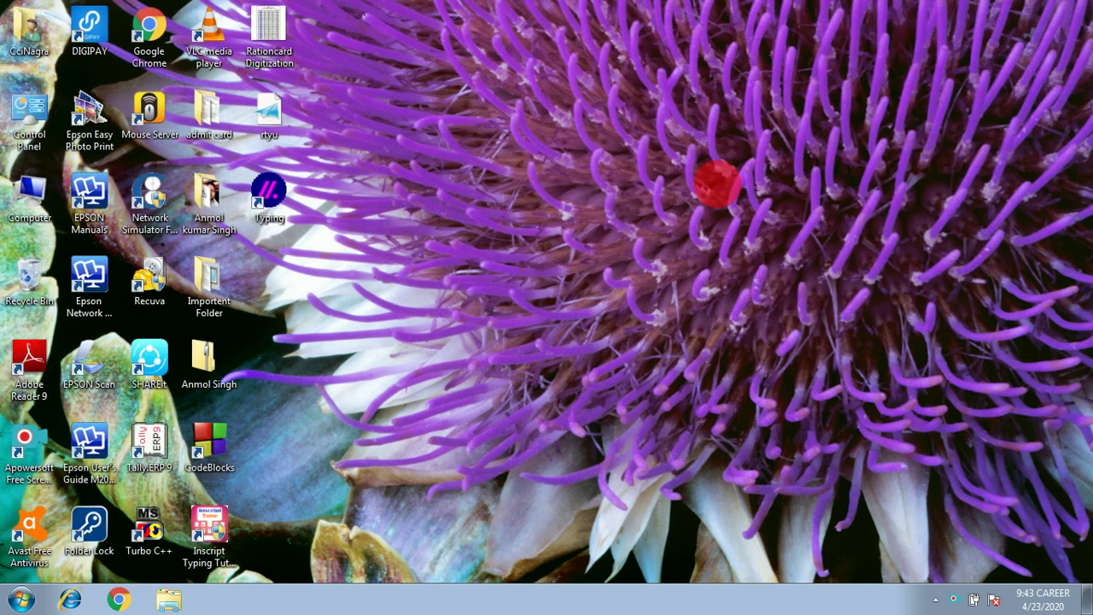
Clear the slide show selection, save the first Landscapes picture as the only desktop background, and close the Personalization window
right_click(717, 184)
left_click(754, 431)
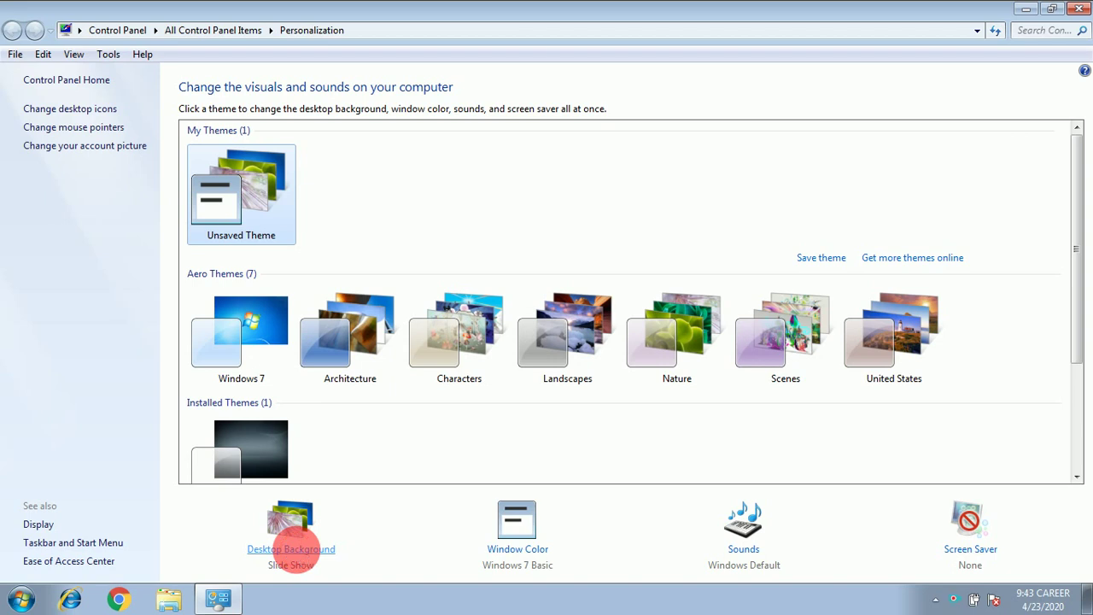
left_click(299, 551)
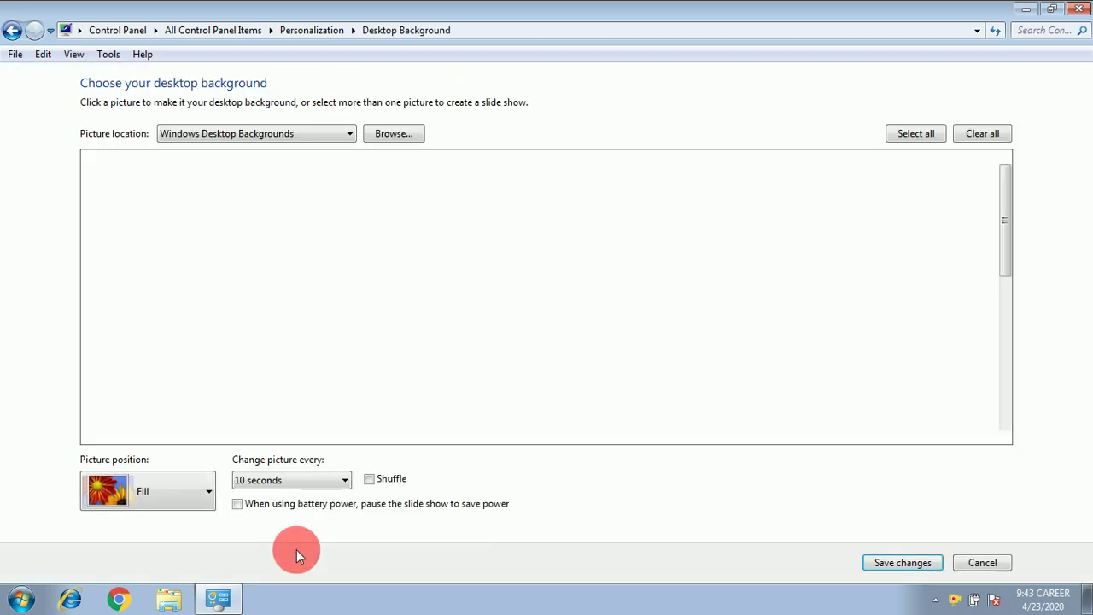
left_click(970, 134)
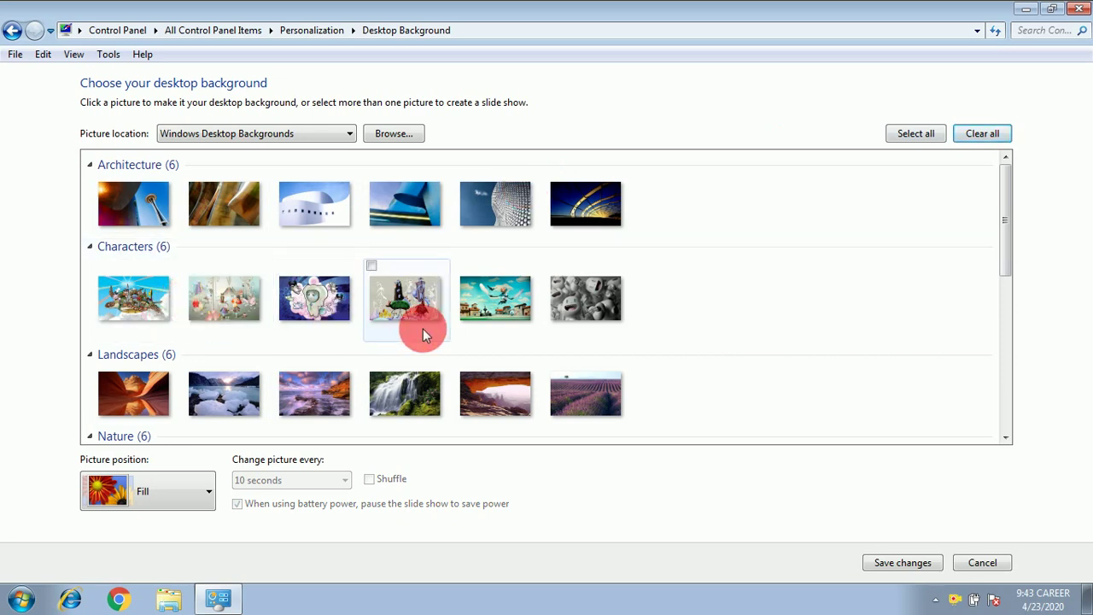
left_click(122, 402)
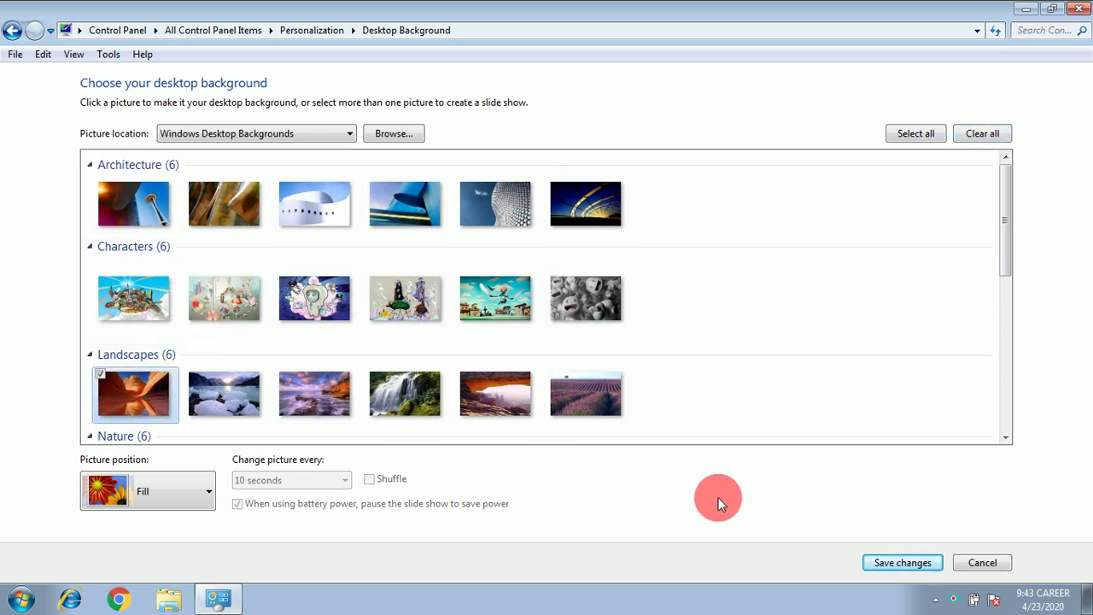
left_click(898, 564)
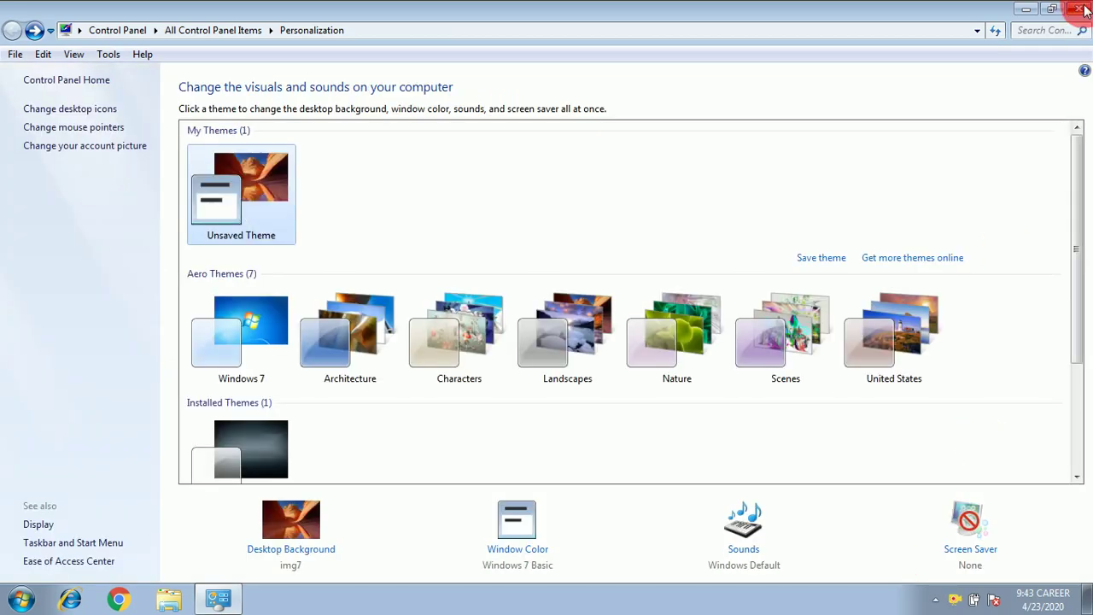
left_click(1078, 8)
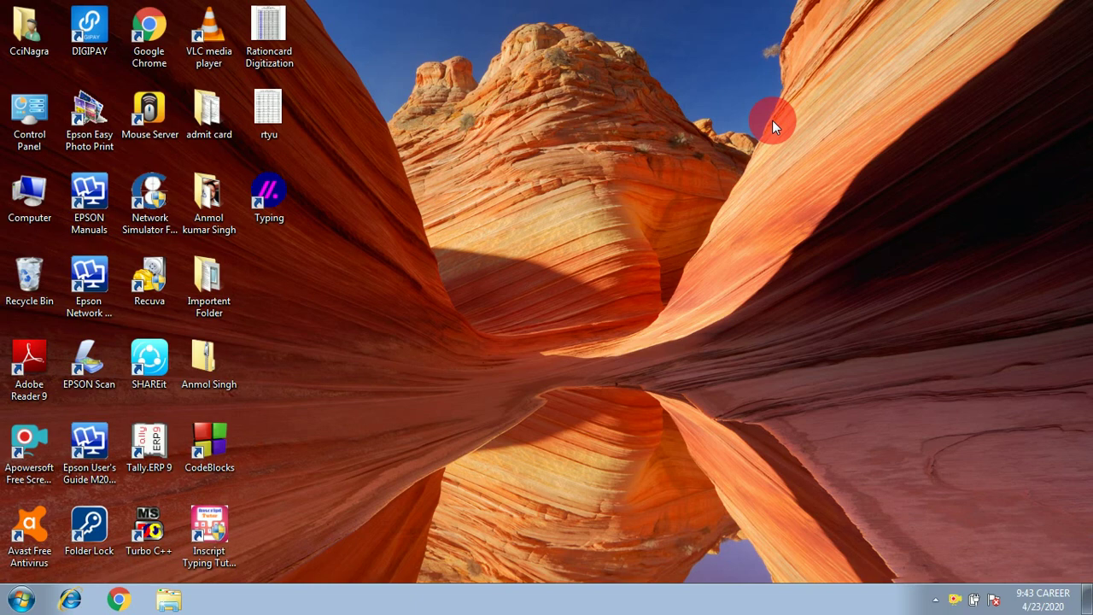
Open the Mouse Properties dialog from Control Panel
left_click(29, 125)
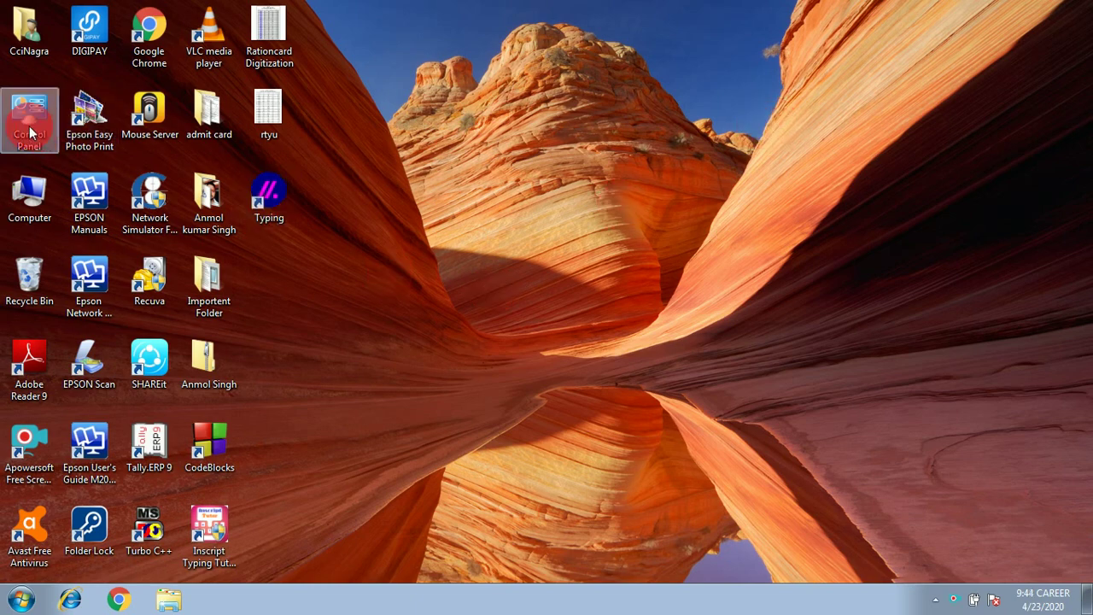
double_click(29, 126)
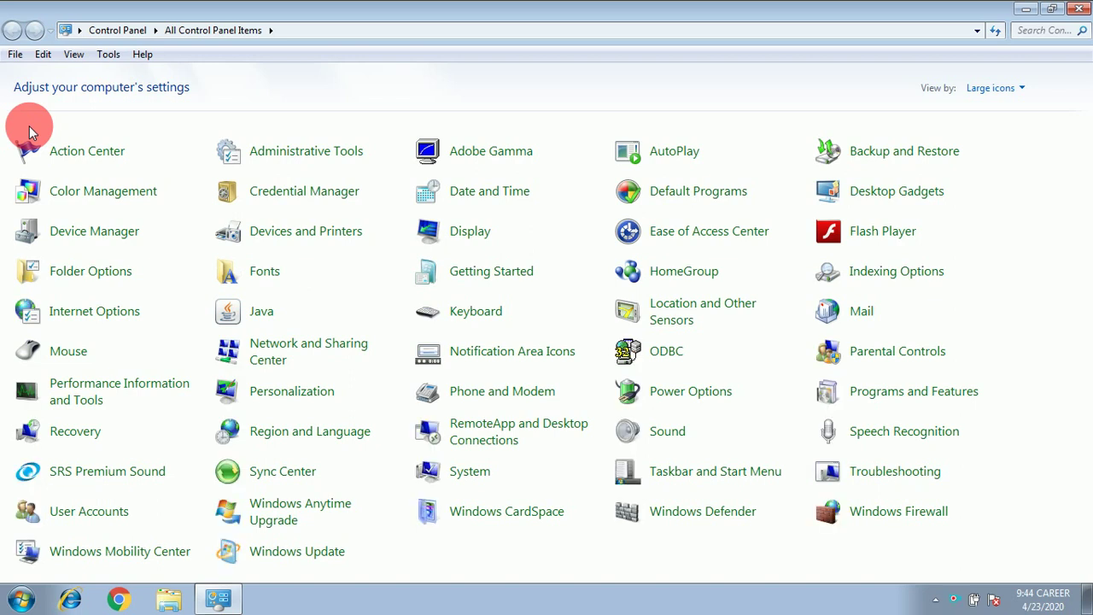
left_click(73, 357)
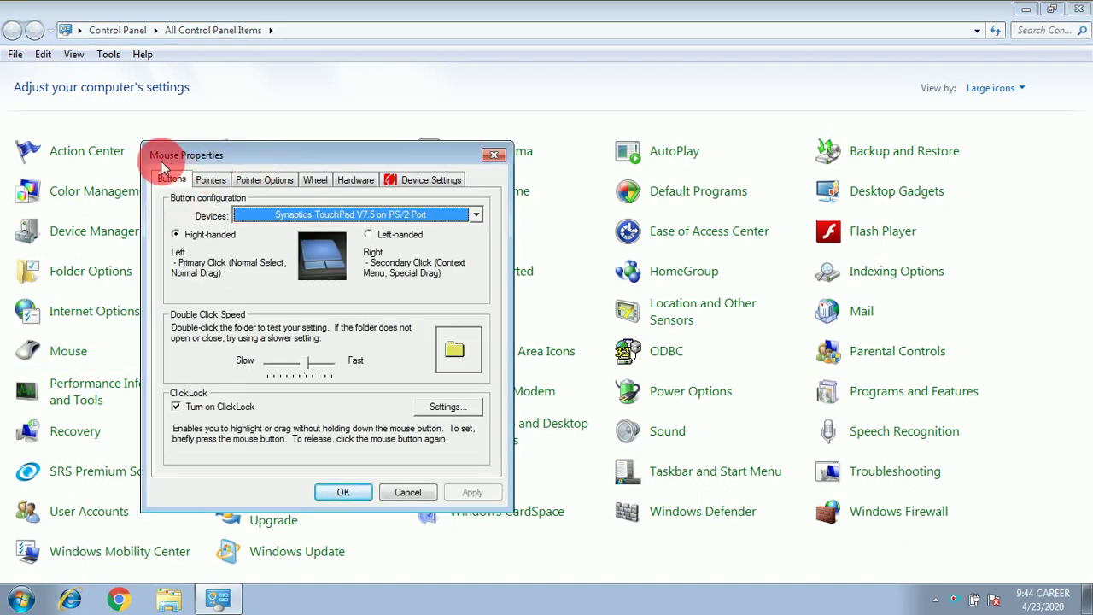
left_click(203, 157)
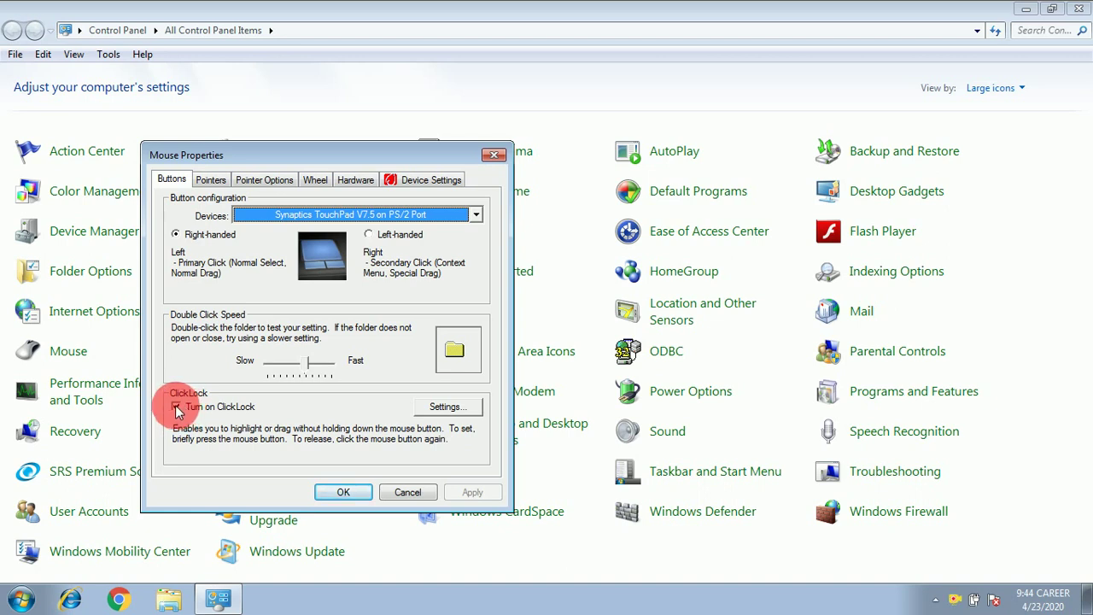
Set the ClickLock hold time slightly toward Short and apply the mouse settings
left_click(442, 410)
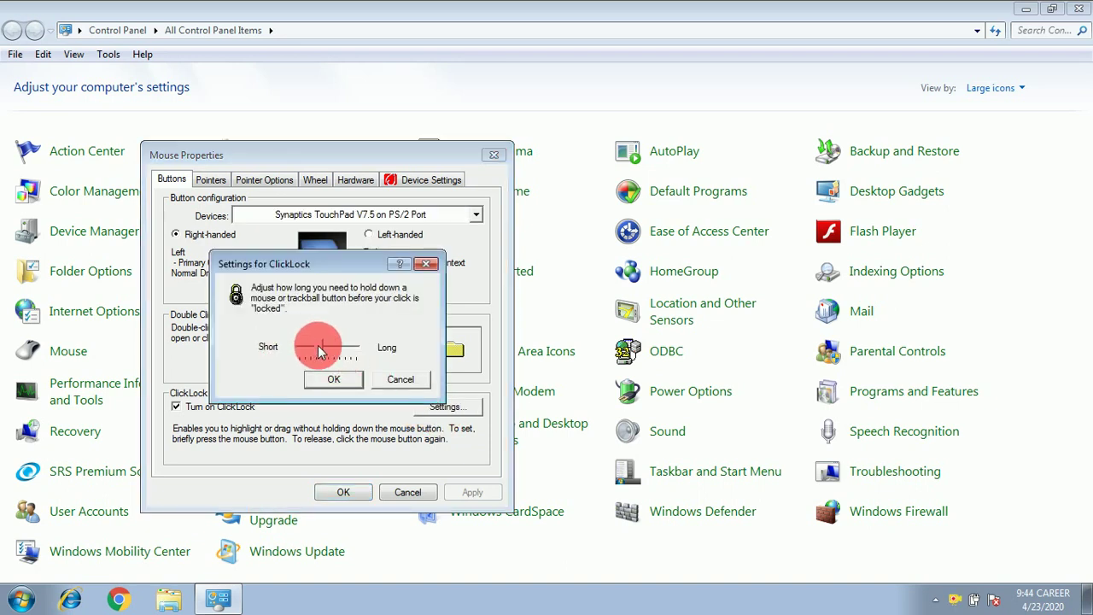
left_click_drag(320, 350, 354, 350)
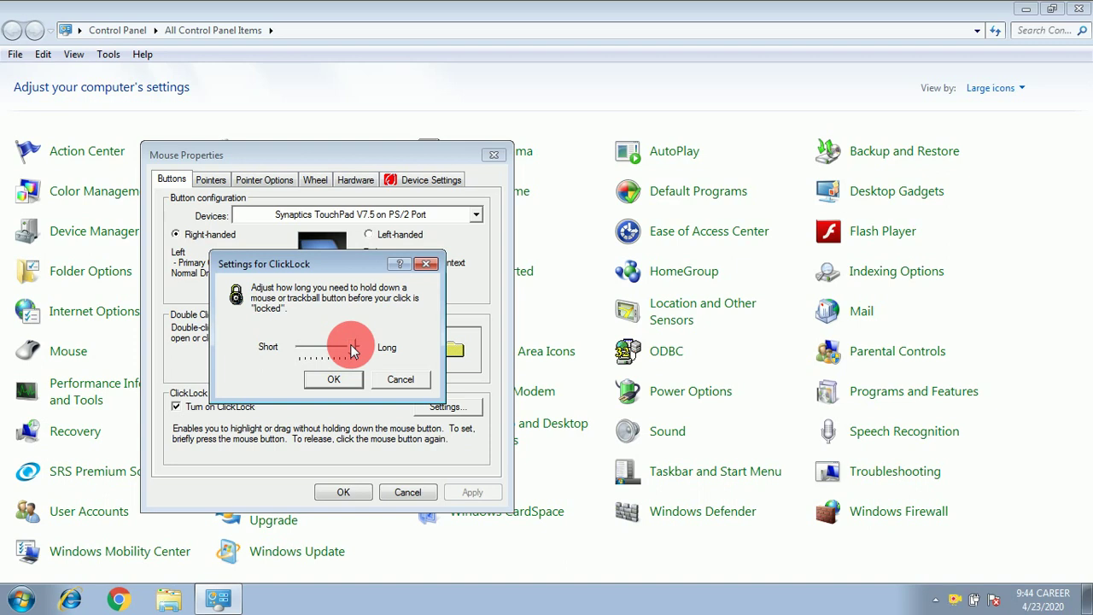
left_click_drag(354, 350, 316, 354)
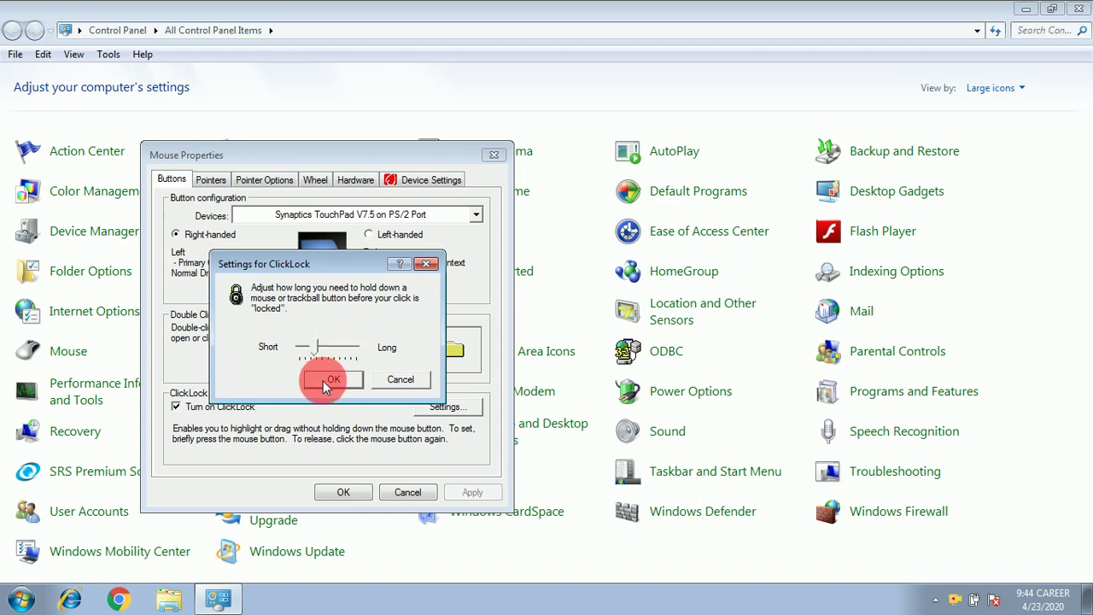
left_click(333, 379)
left_click(465, 491)
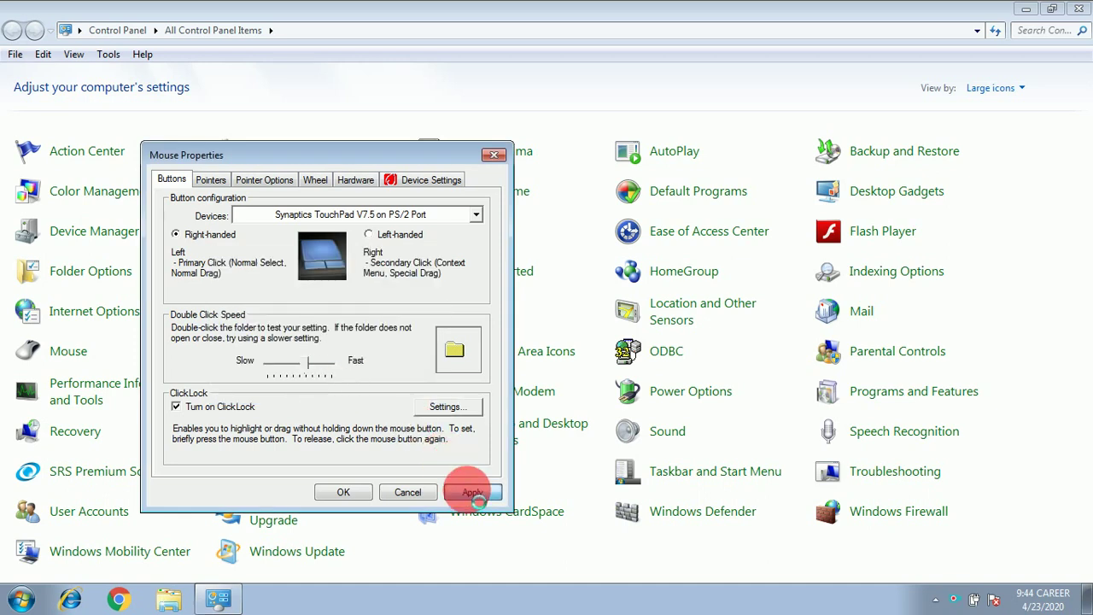
Test ClickLock by moving the Mouse Properties dialog around the screen, then accept and close the dialog
left_click(331, 258)
left_click(295, 157)
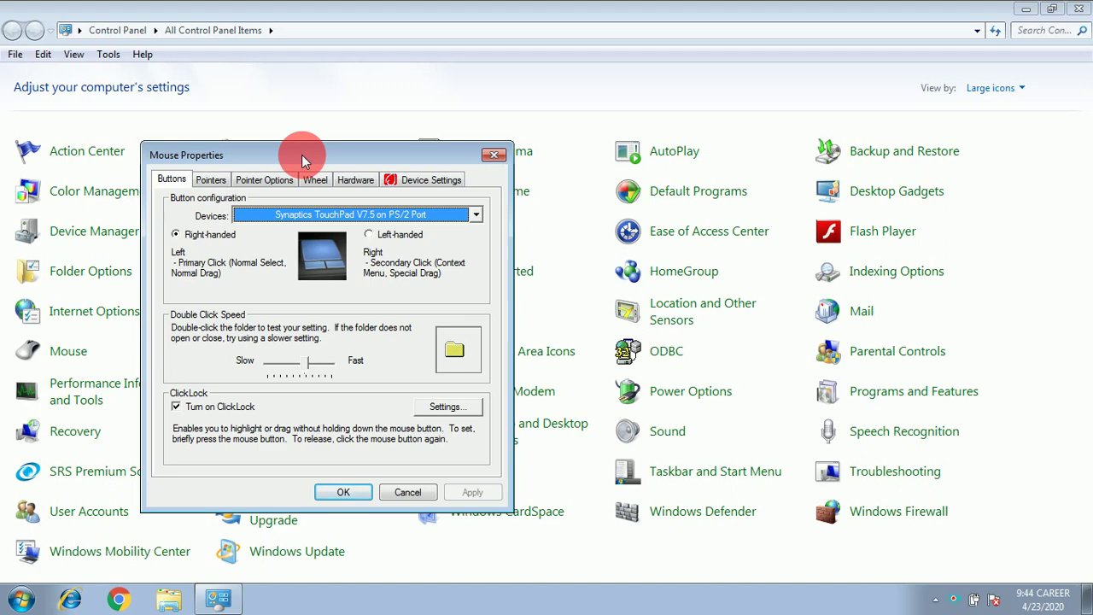
left_click_drag(302, 154, 309, 86)
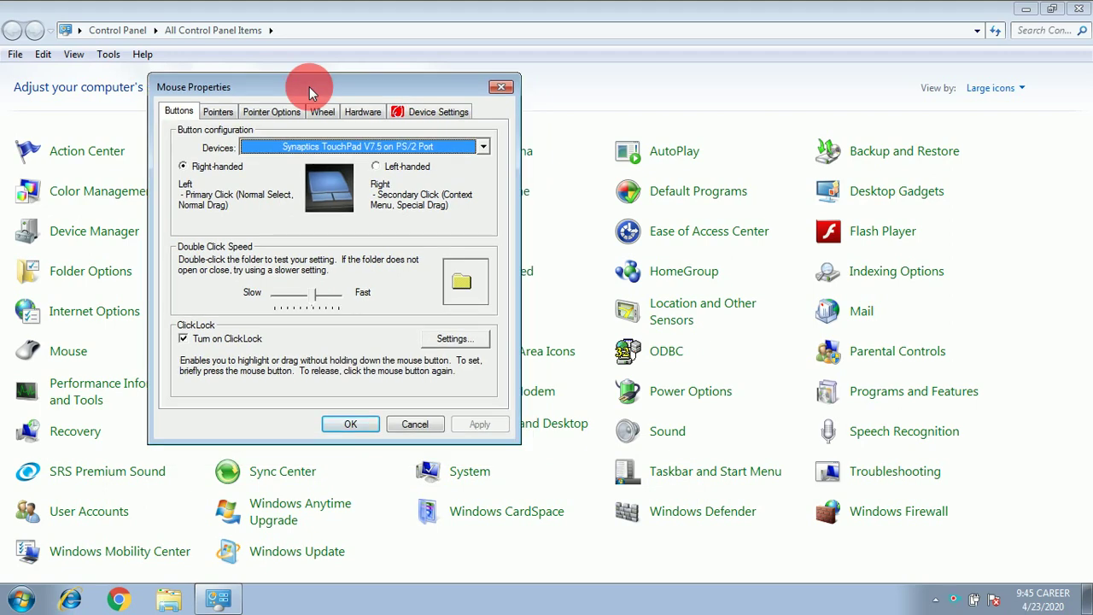
left_click_drag(309, 86, 821, 79)
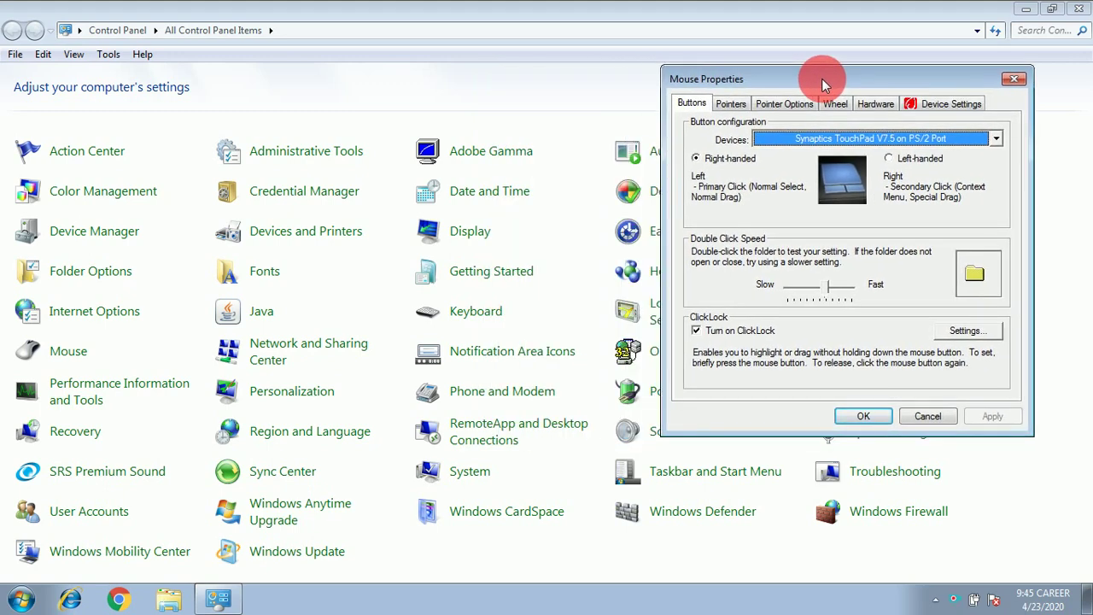
left_click_drag(821, 78, 437, 77)
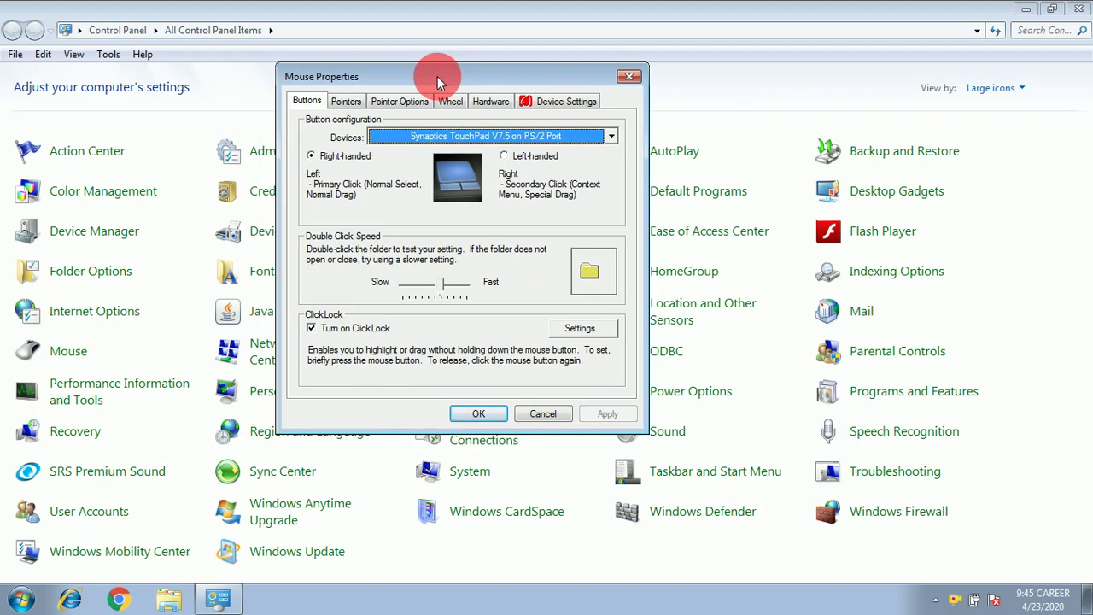
left_click(480, 413)
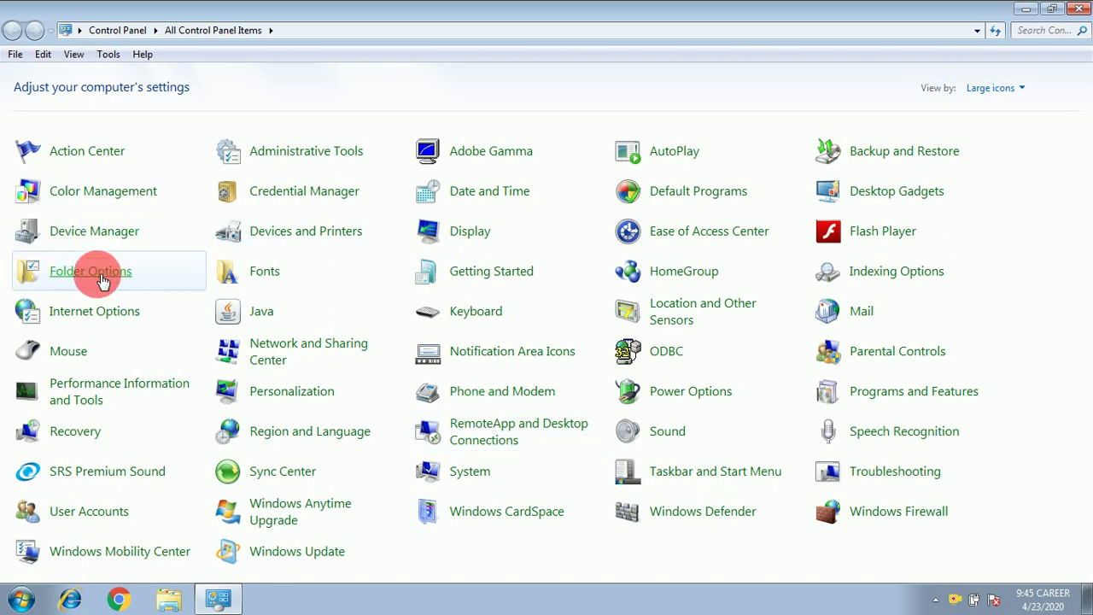
Set Folder Options to open items with a single click, underlining icon titles only when pointed at, and apply
left_click(101, 281)
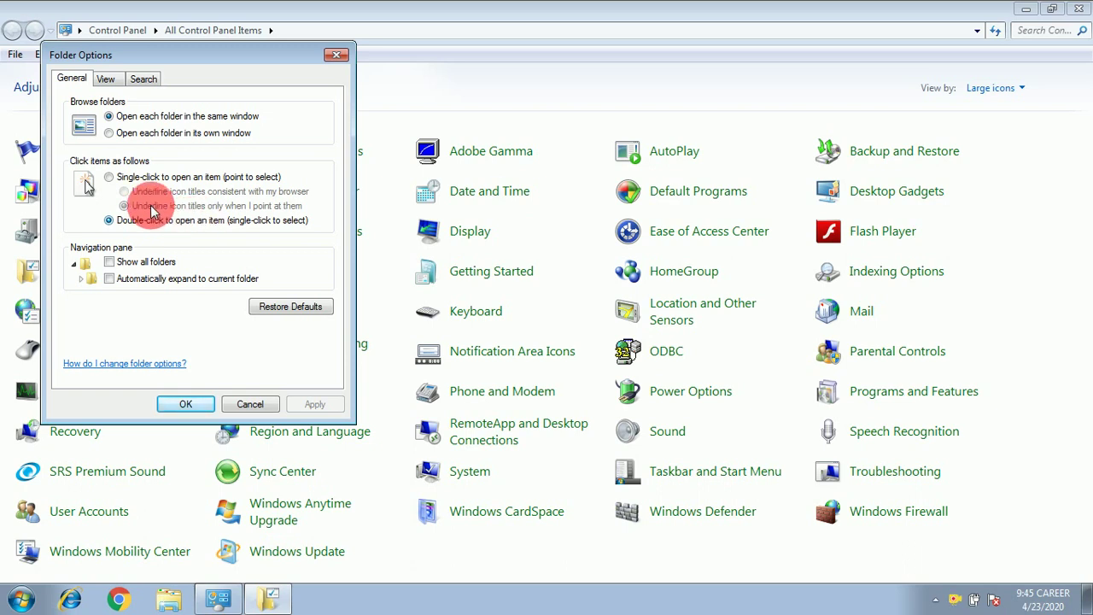
left_click(108, 177)
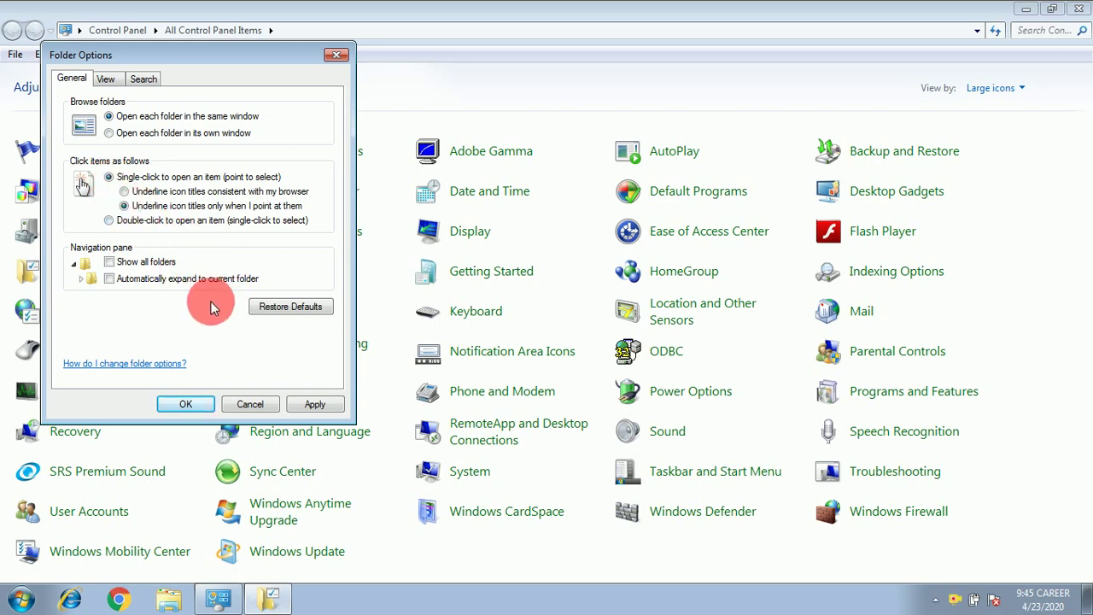
left_click(314, 407)
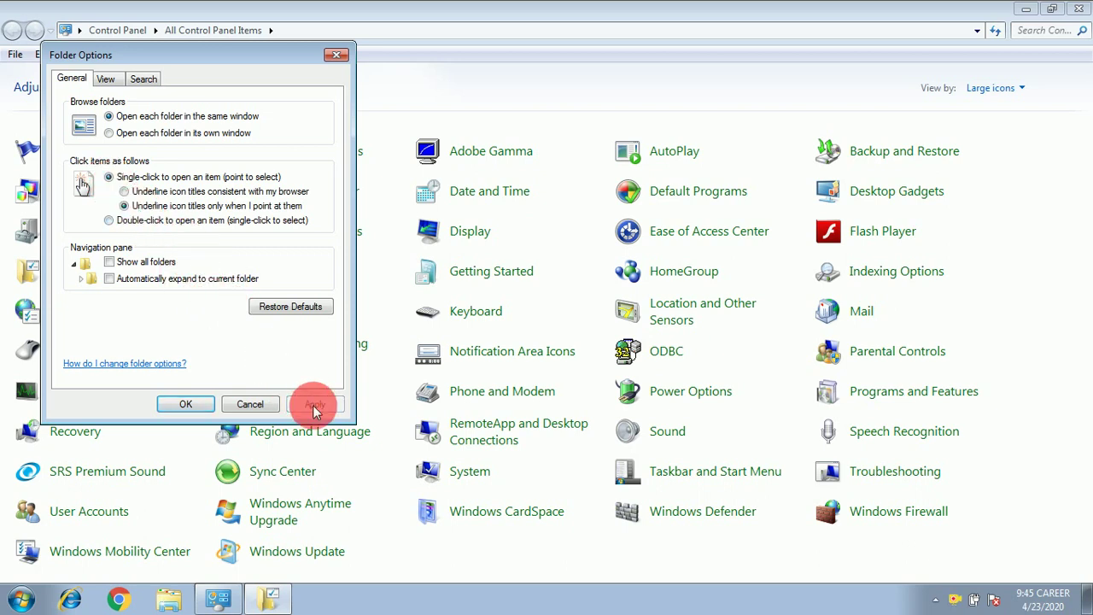
left_click(203, 405)
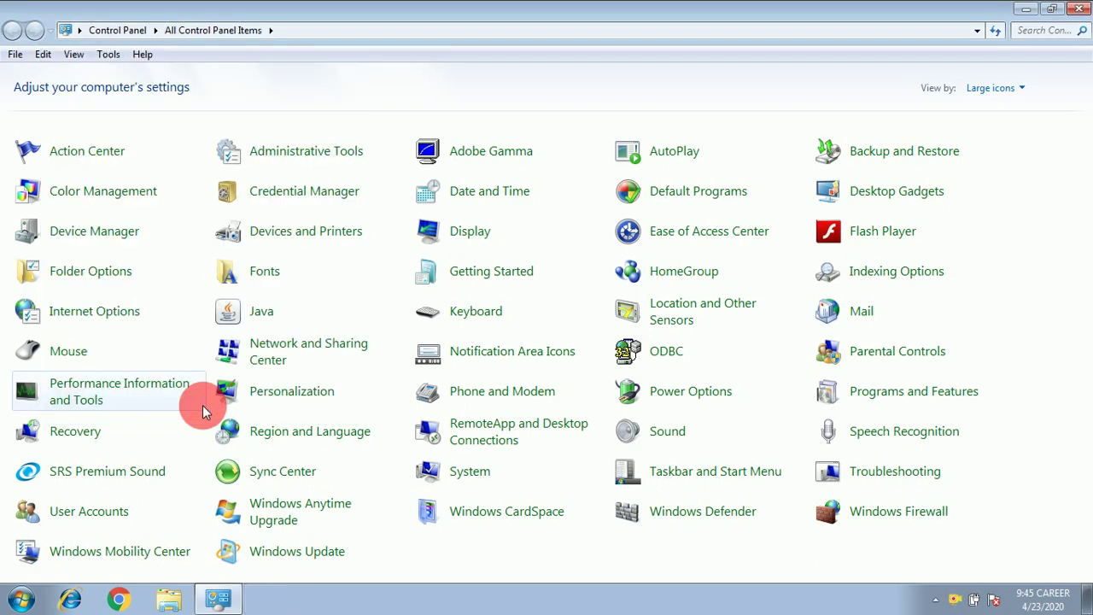
Open the Windows account's personal folder
left_click(20, 601)
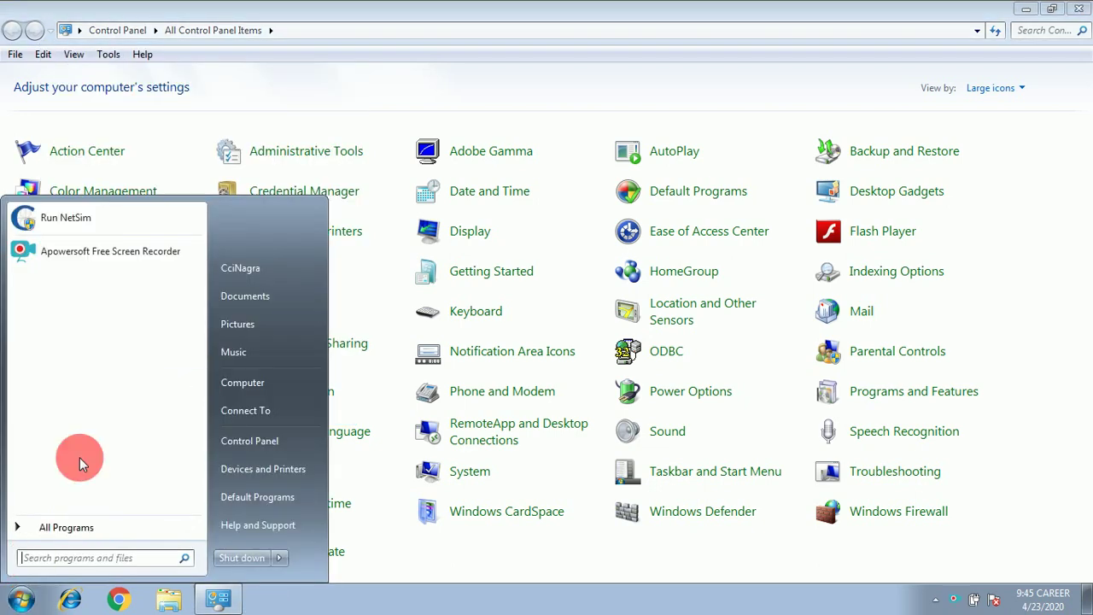
left_click(250, 267)
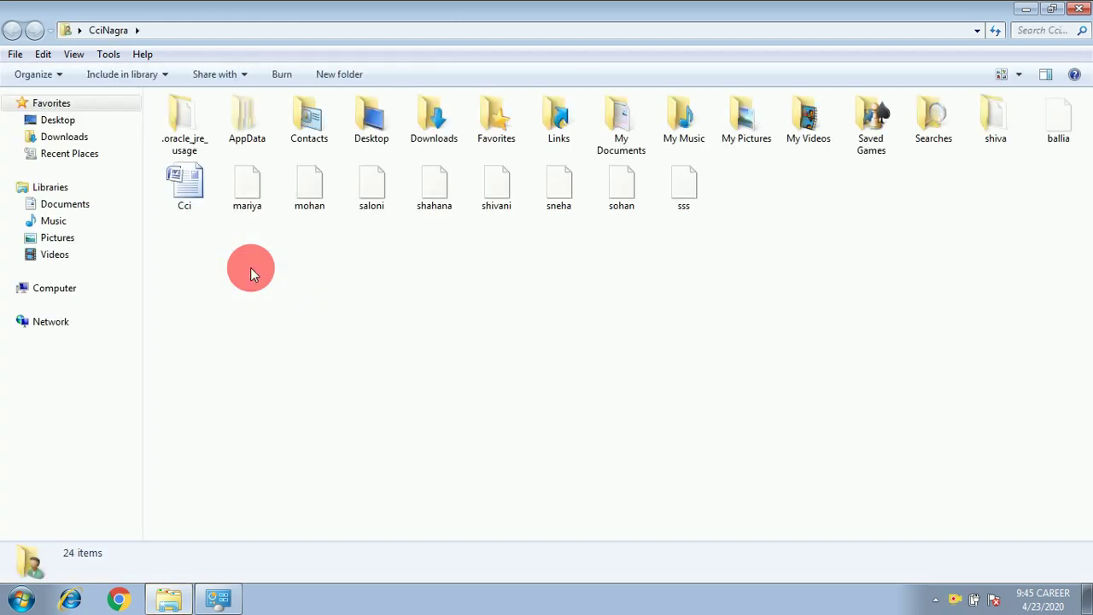
Test single-click opening in the personal folder by selecting a few folders and opening the Desktop folder
left_click(687, 128)
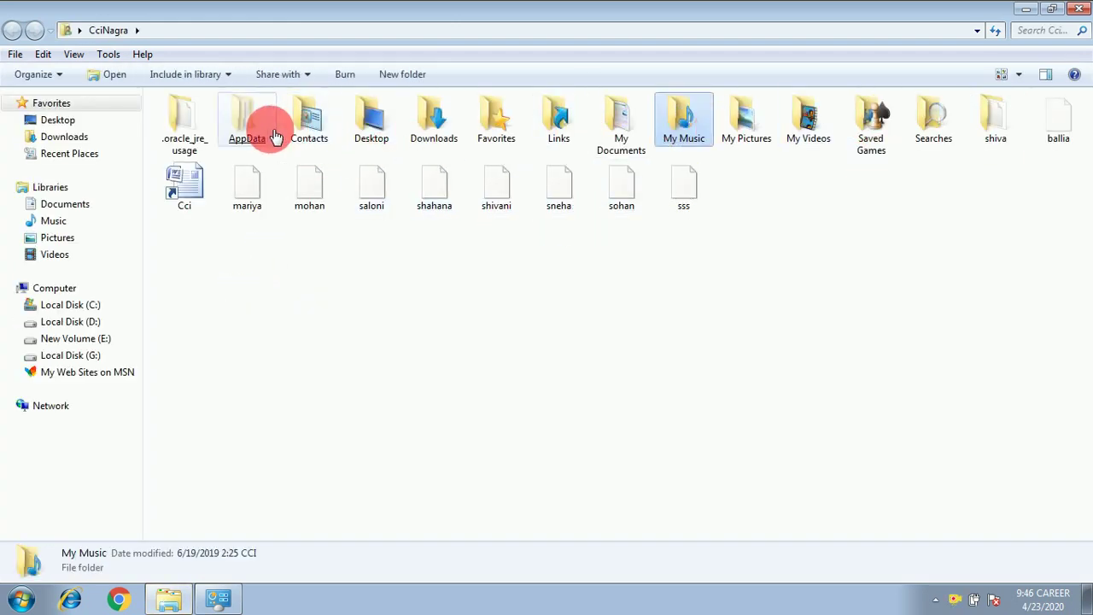
left_click(419, 107)
left_click(391, 116)
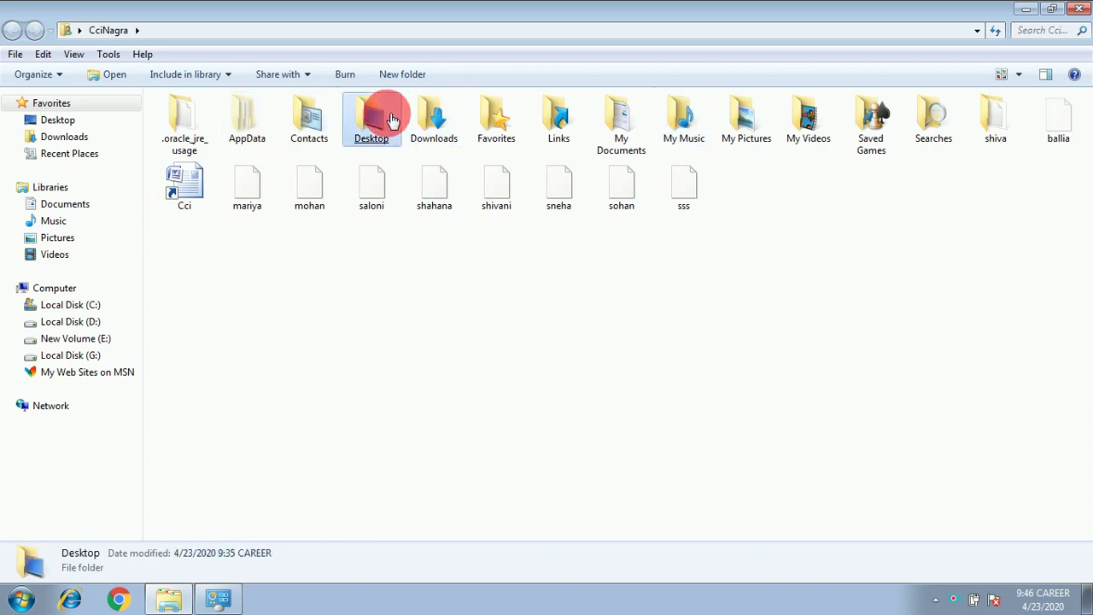
double_click(391, 117)
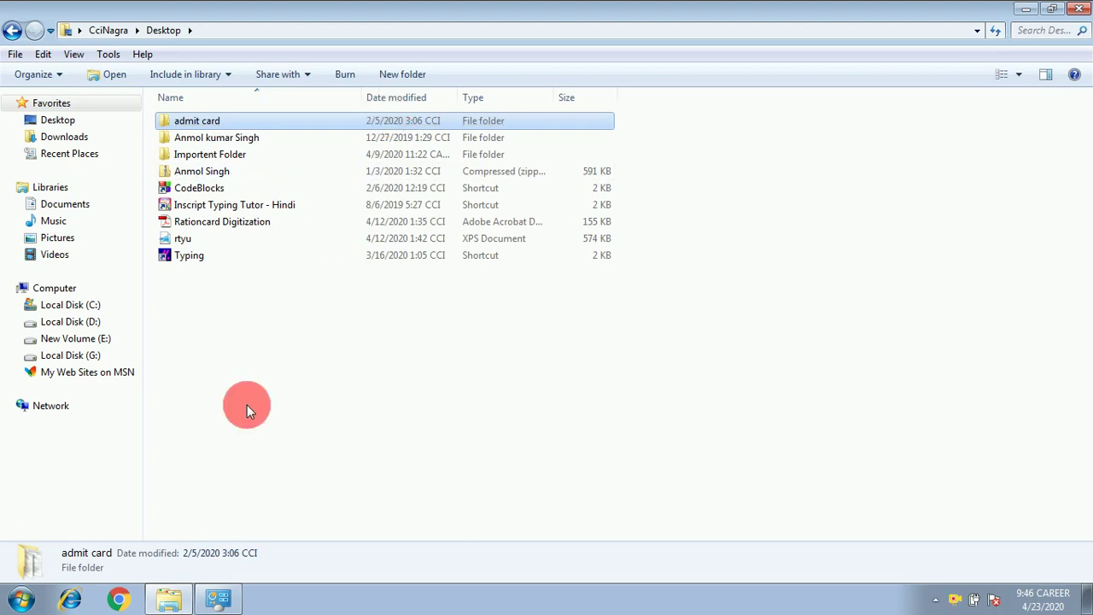
Set Folder Options in Control Panel to open items with a double-click, then apply and accept the change
left_click(218, 598)
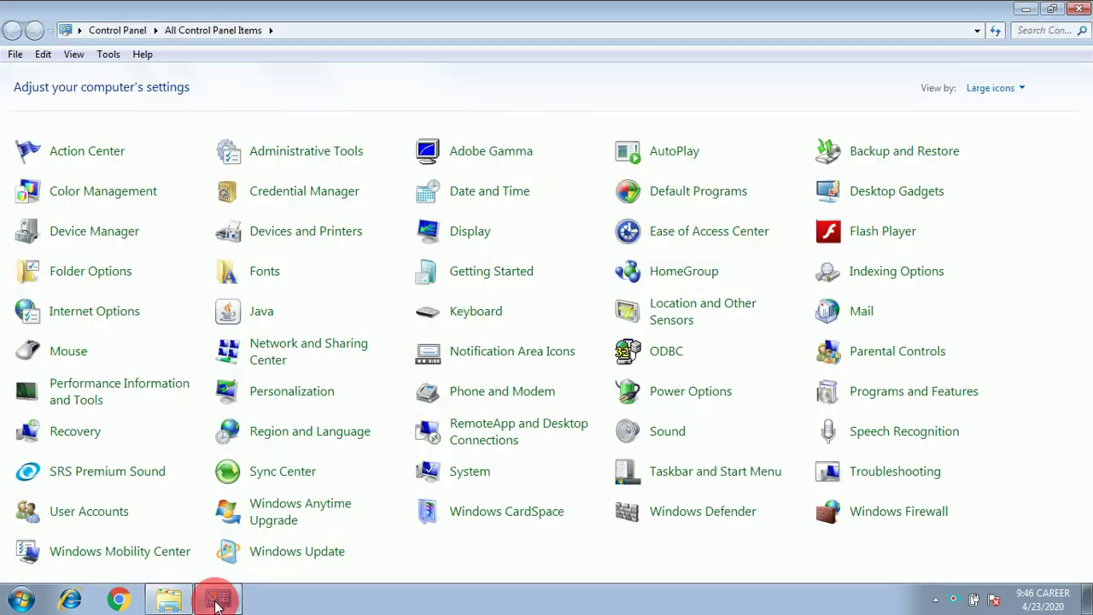
left_click(91, 286)
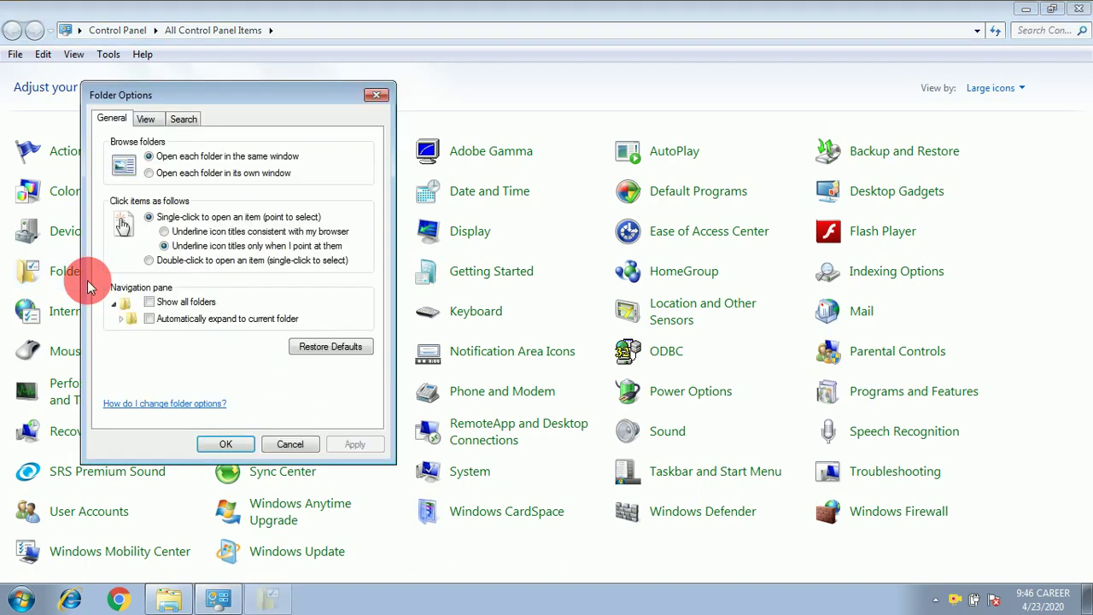
left_click(151, 260)
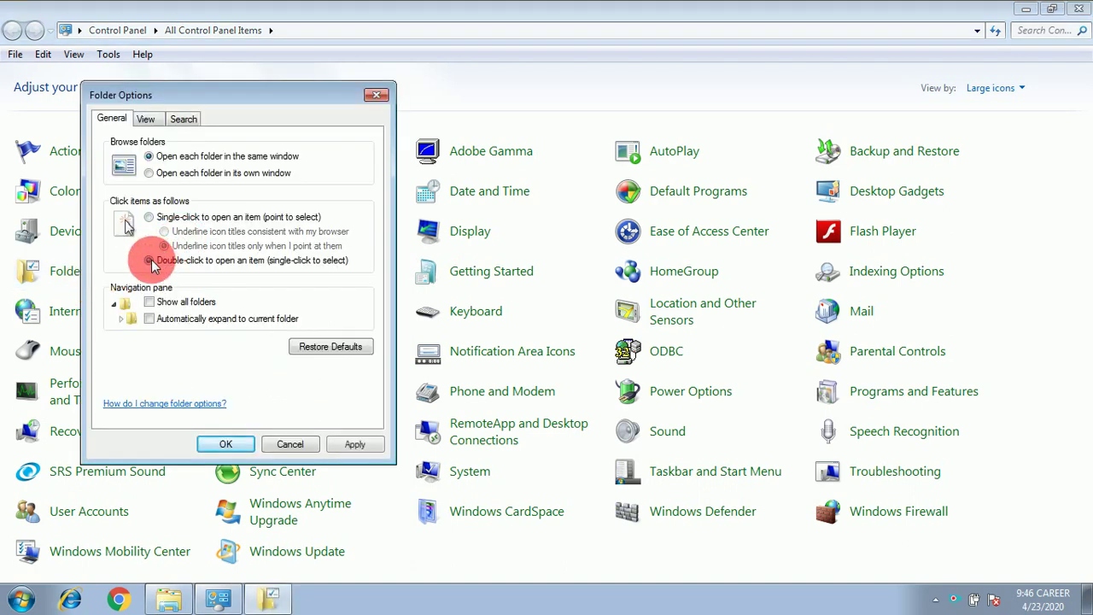
left_click(352, 444)
left_click(225, 444)
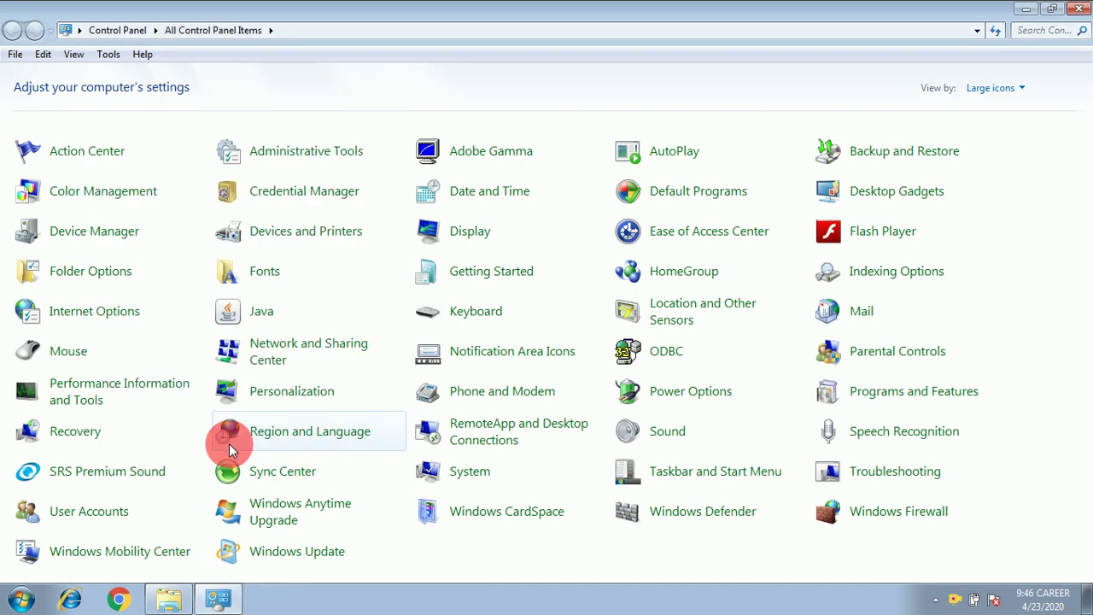
Test double-click opening on Importent Folder in the Desktop folder, then go back to the personal folder
left_click(171, 600)
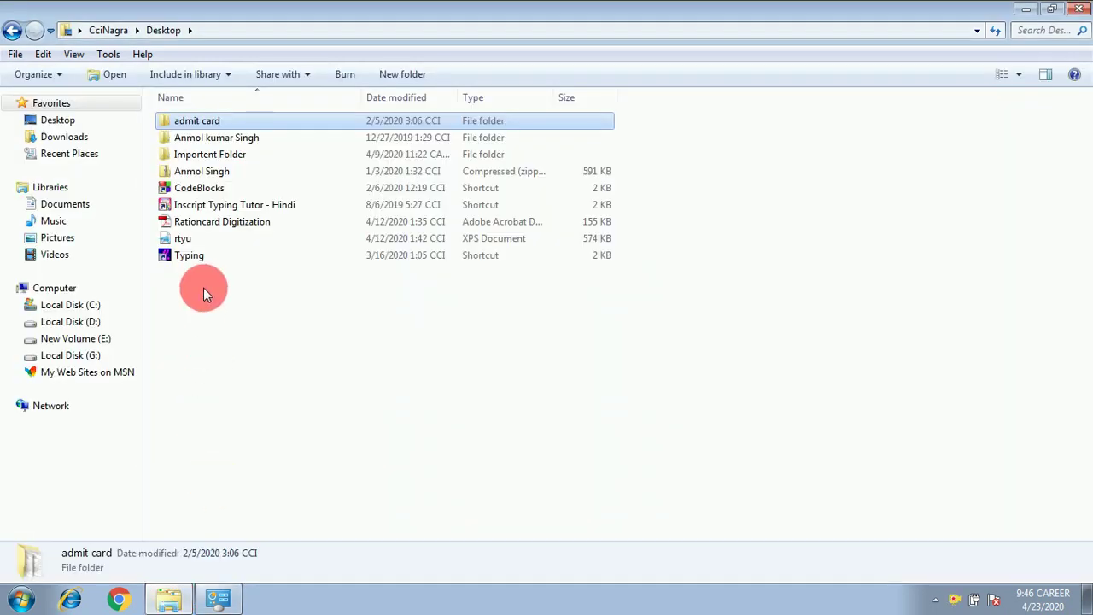
left_click(188, 158)
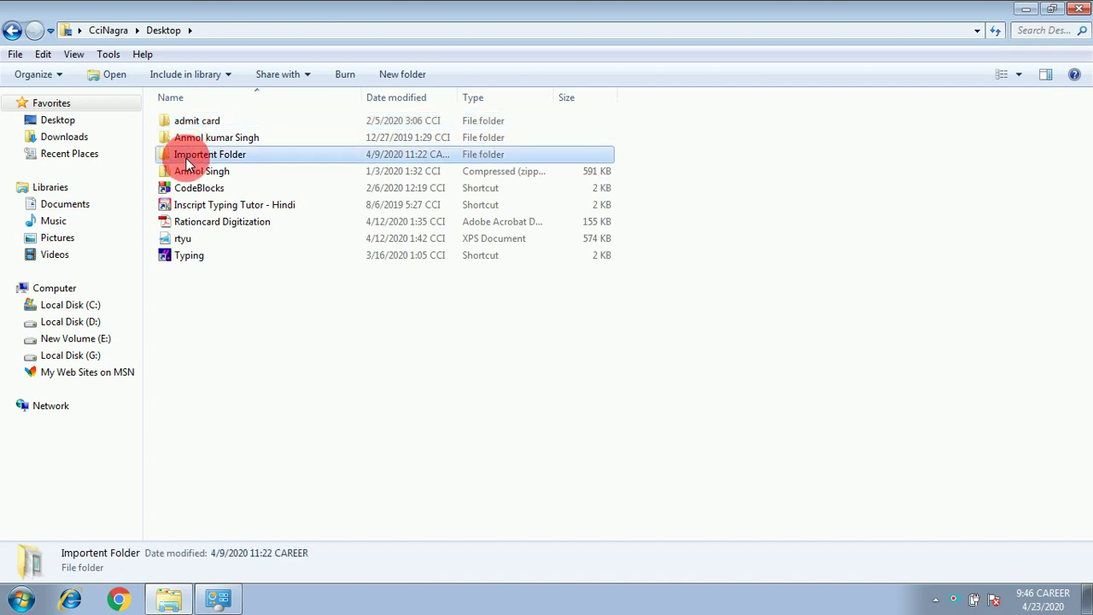
double_click(186, 160)
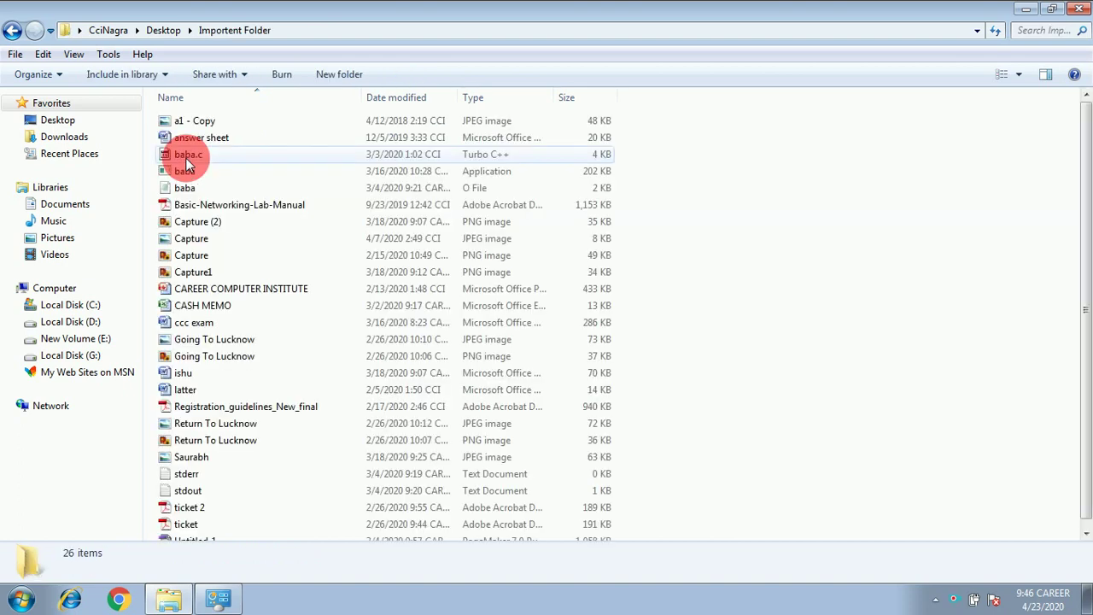
left_click(12, 32)
left_click(12, 31)
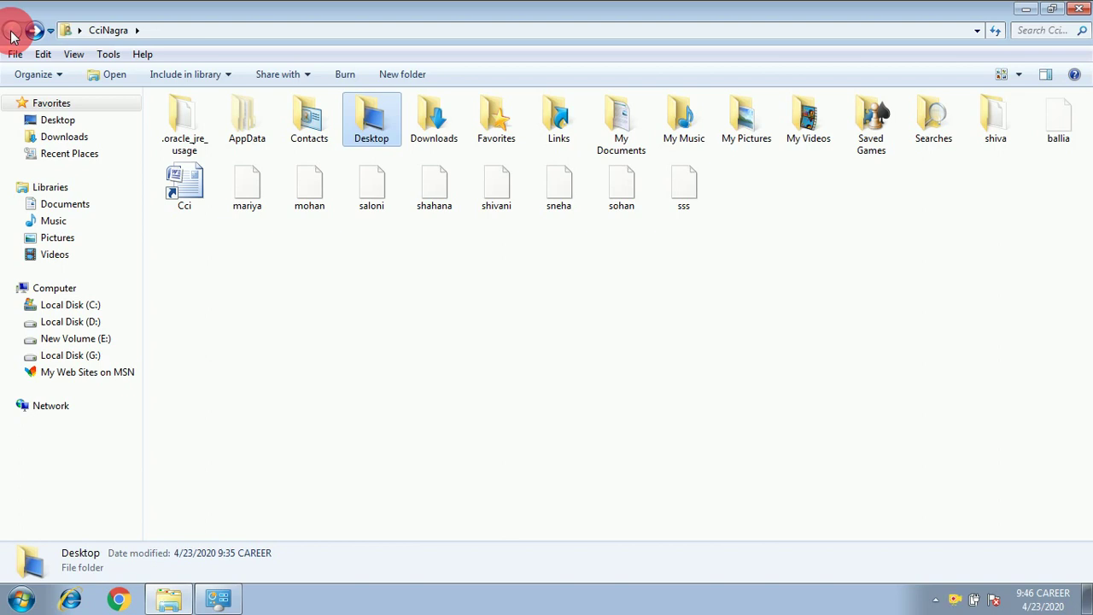
Close the folder and Control Panel windows and refresh the desktop twice
left_click(1084, 9)
left_click(1082, 11)
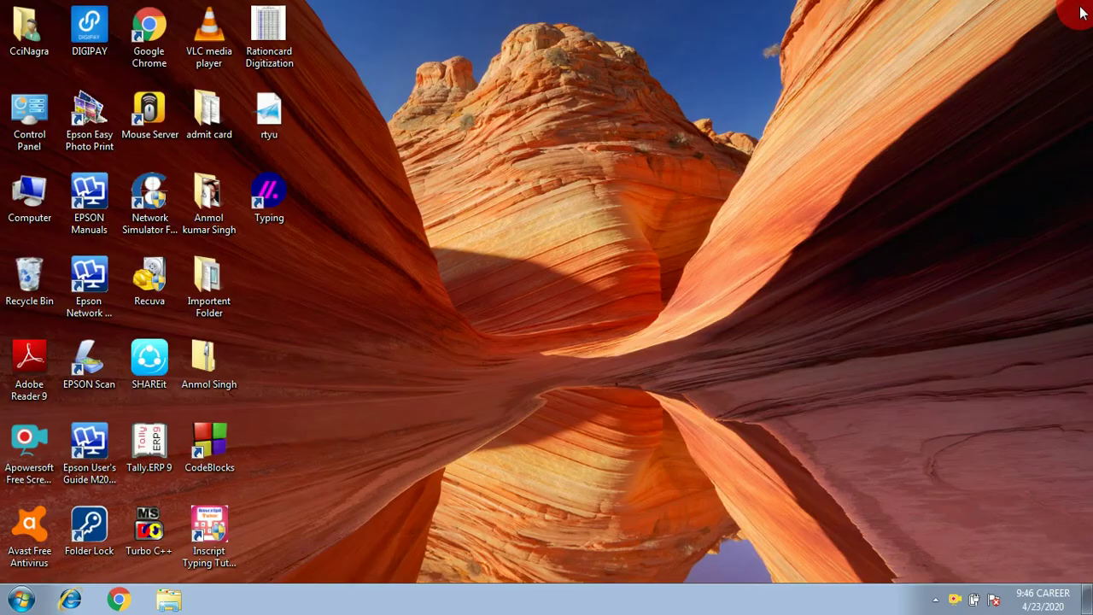
right_click(825, 78)
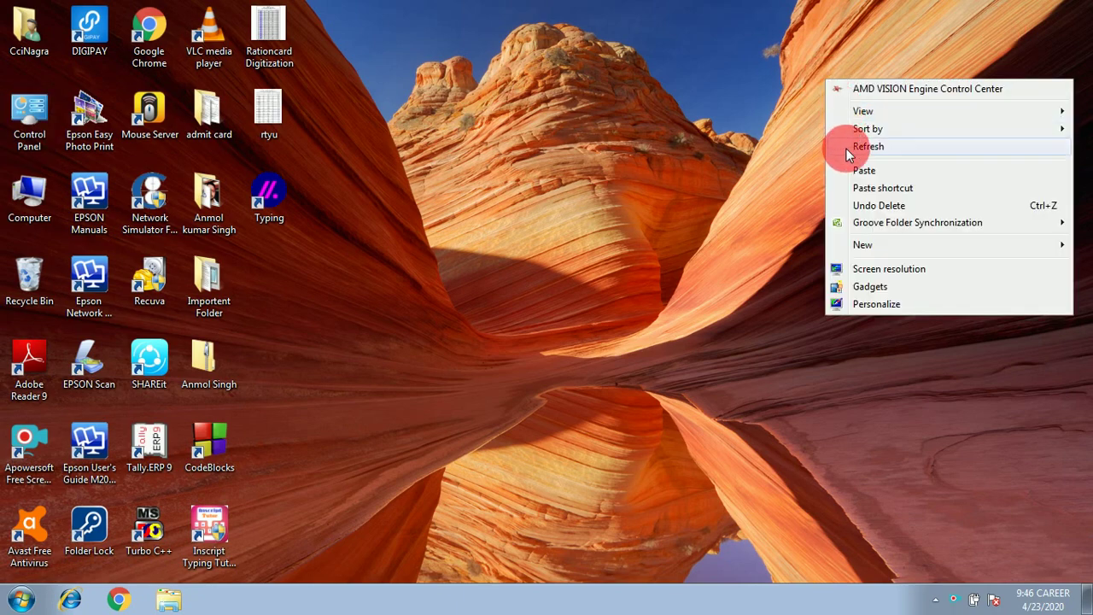
left_click(846, 149)
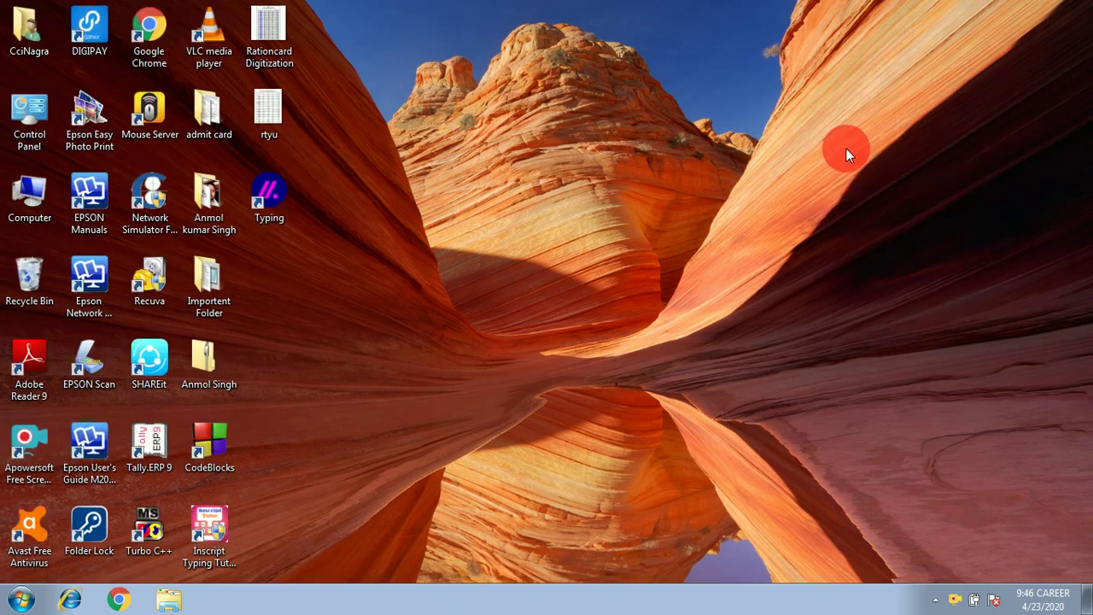
right_click(744, 164)
left_click(767, 230)
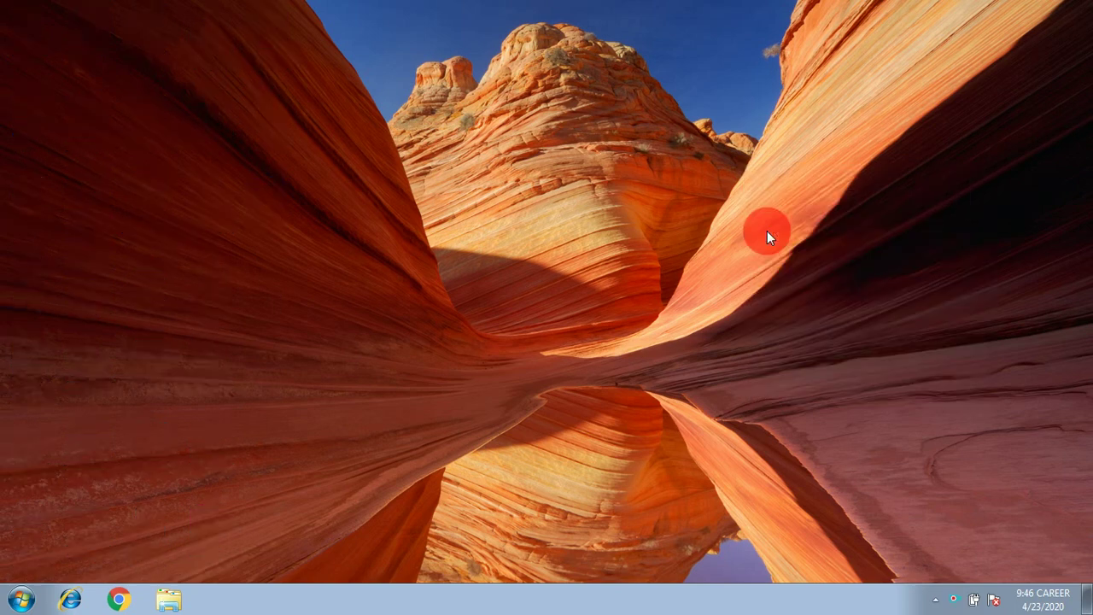
Open User Accounts in Control Panel and go to managing another account
left_click(26, 111)
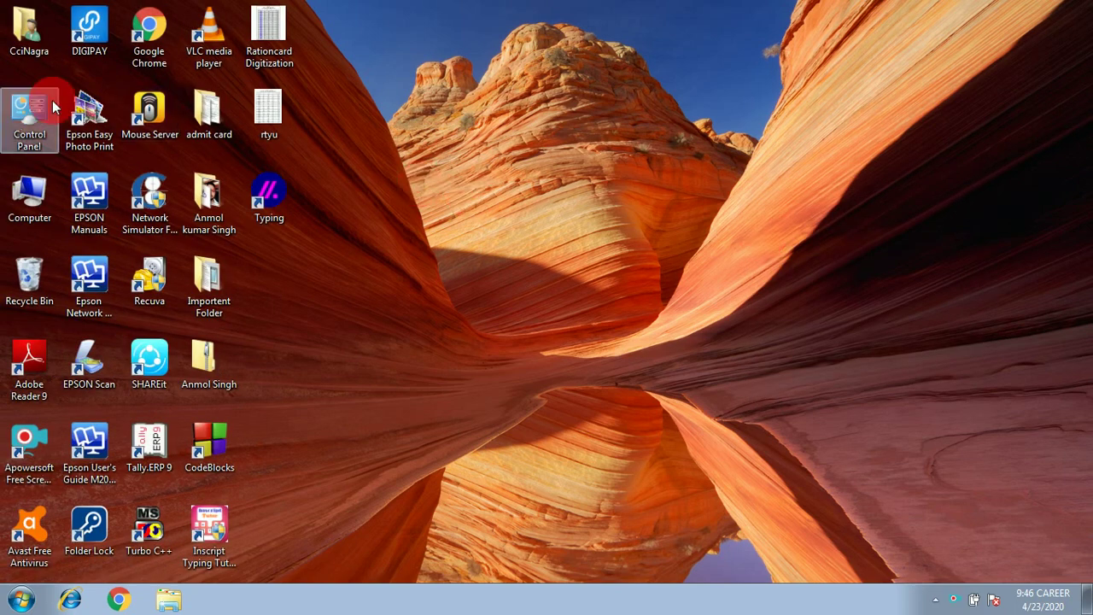
double_click(11, 118)
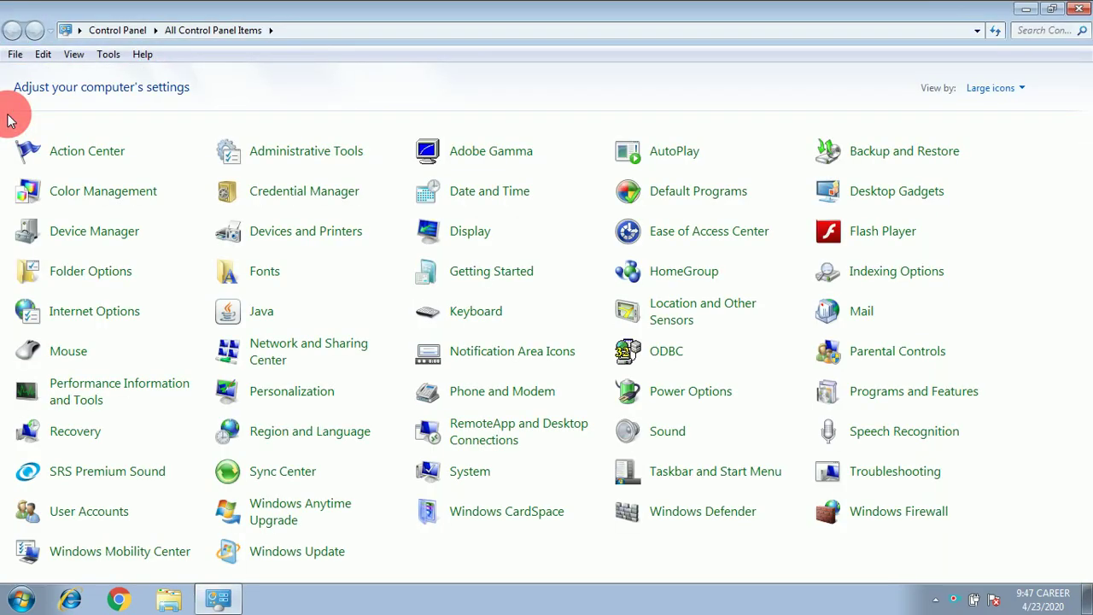
left_click(60, 512)
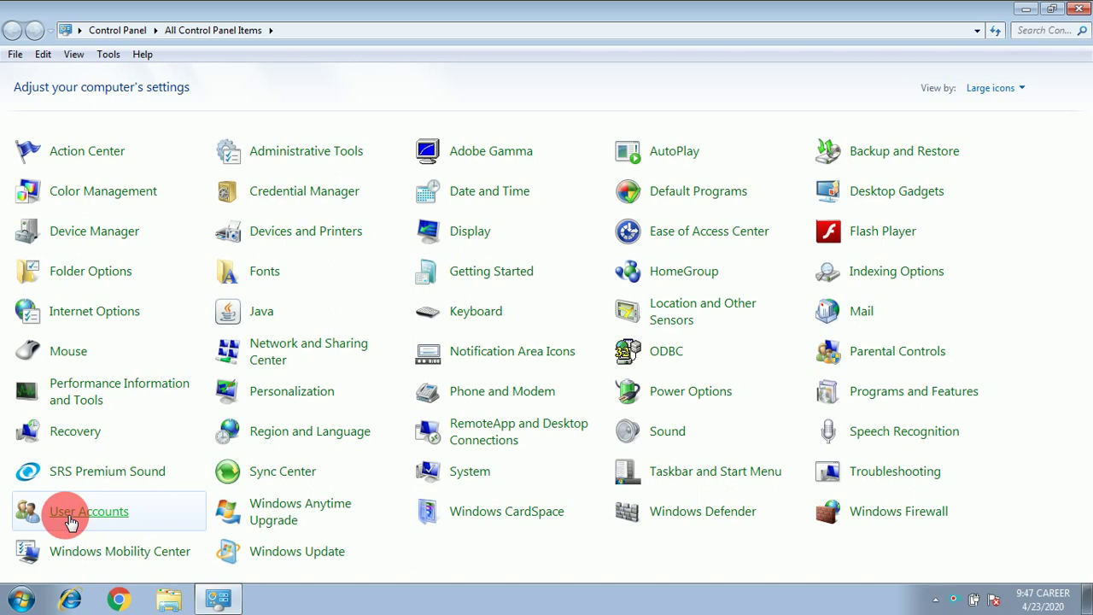
left_click(70, 517)
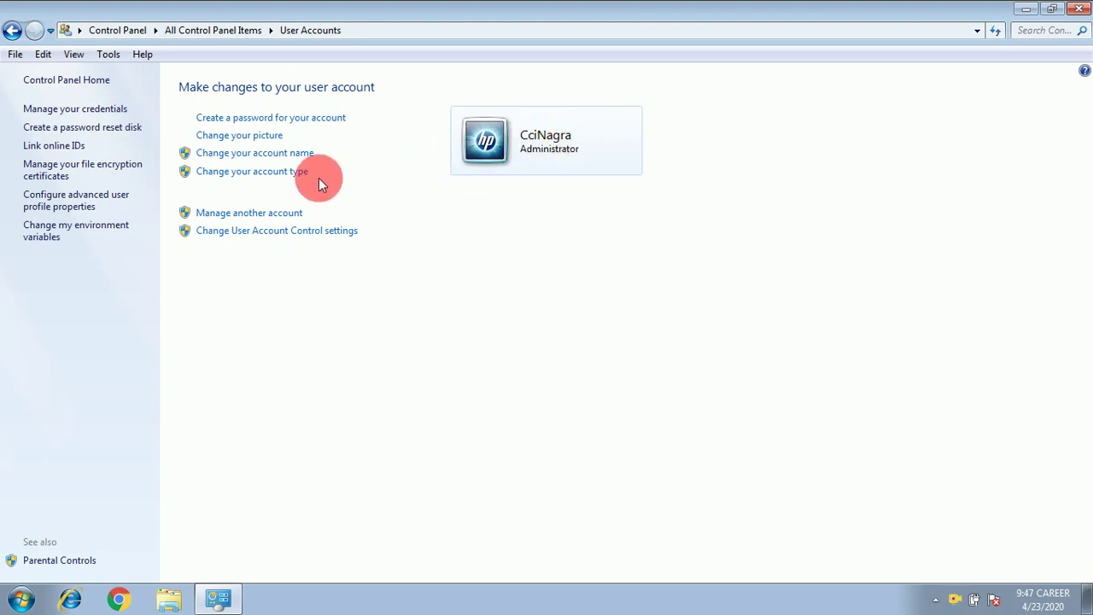
left_click(253, 218)
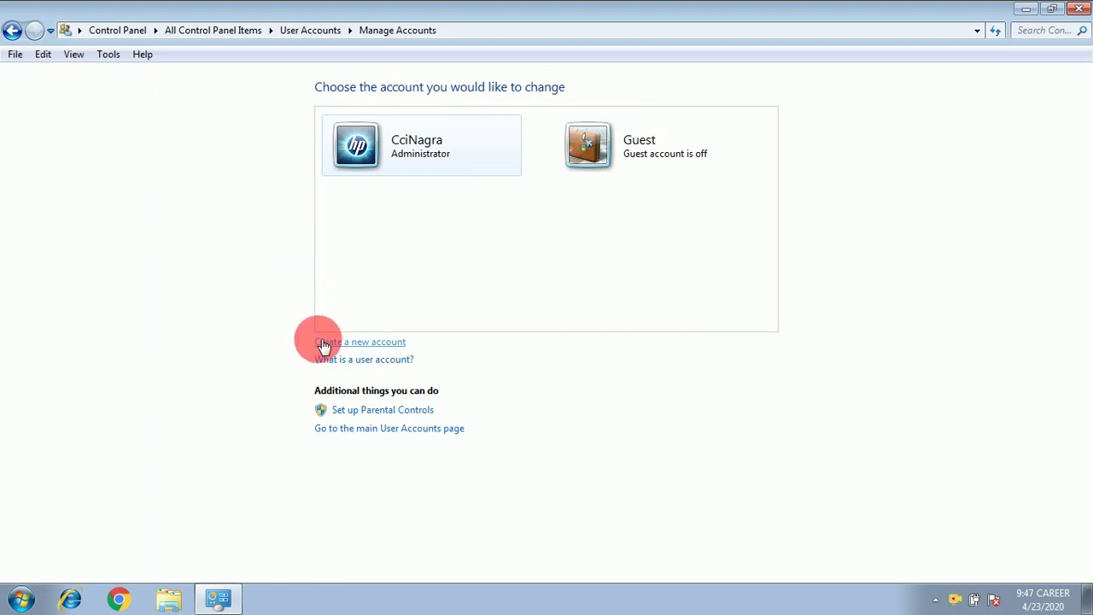
Create a new Standard user account named CCI
left_click(383, 343)
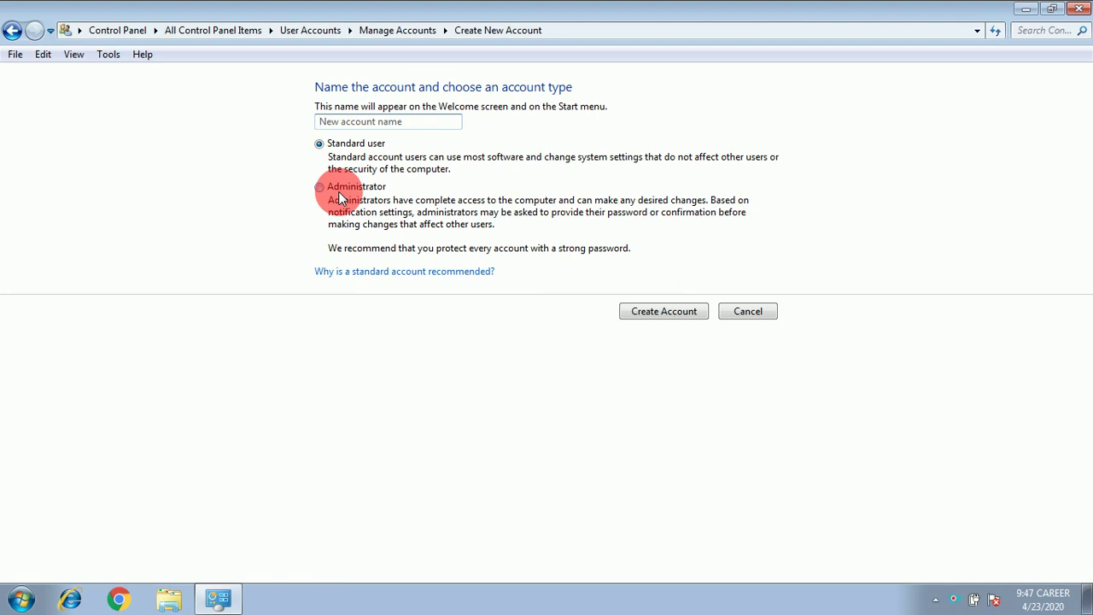
left_click(351, 125)
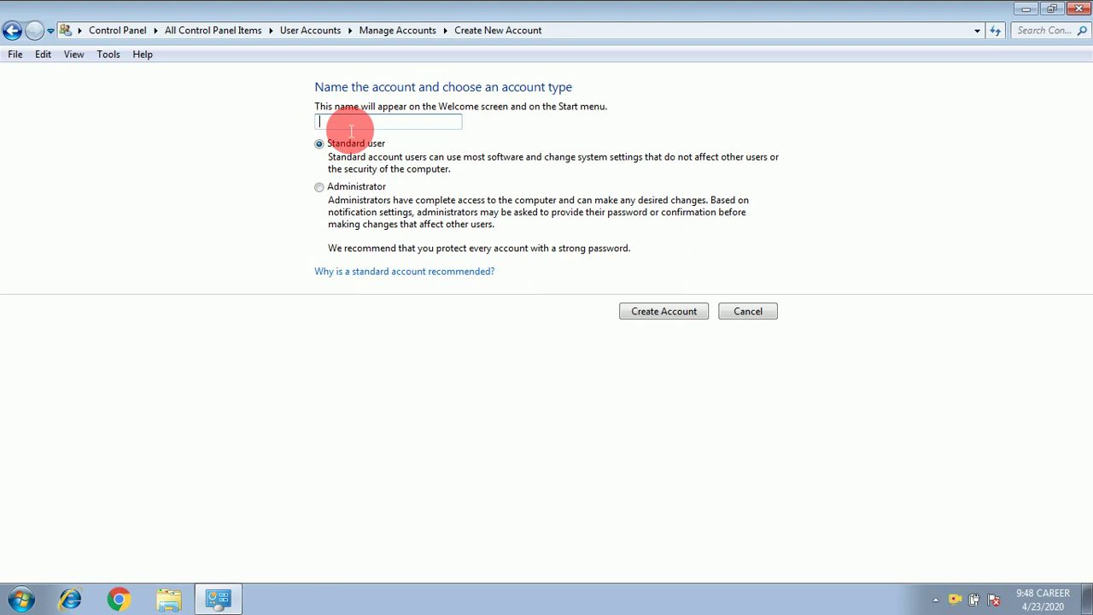
type("CCI")
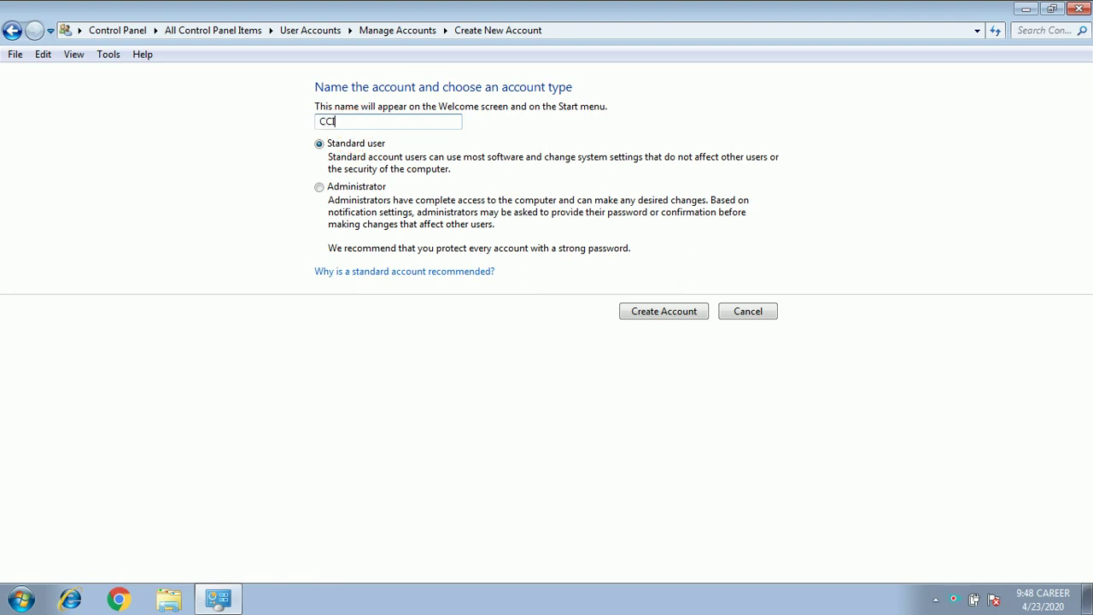
left_click(673, 312)
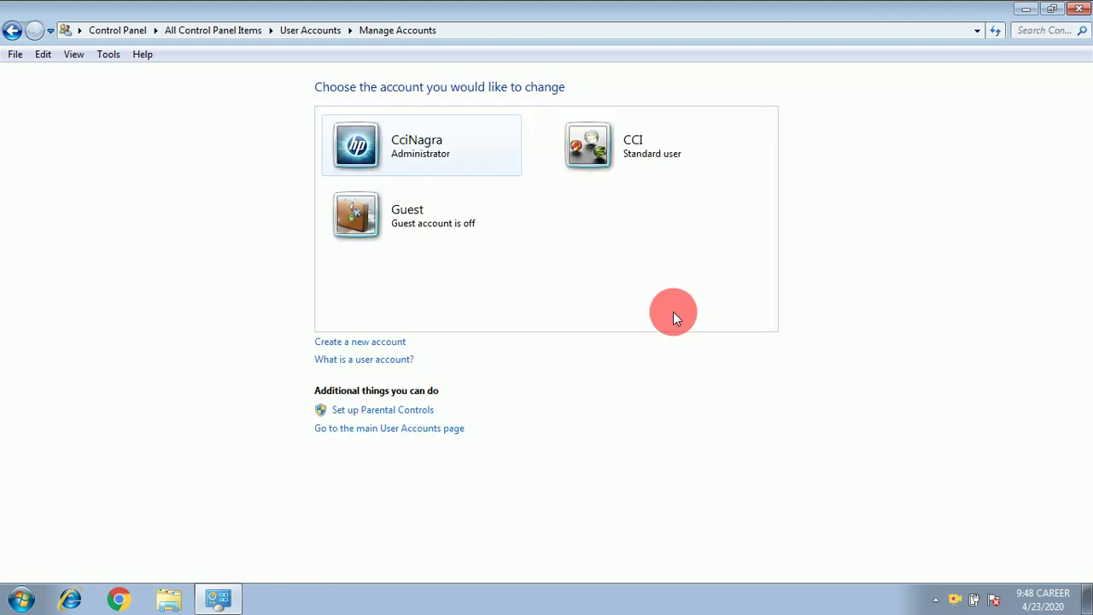
Change the CCI account's picture to the orange fluffy dog on a green background
left_click(638, 151)
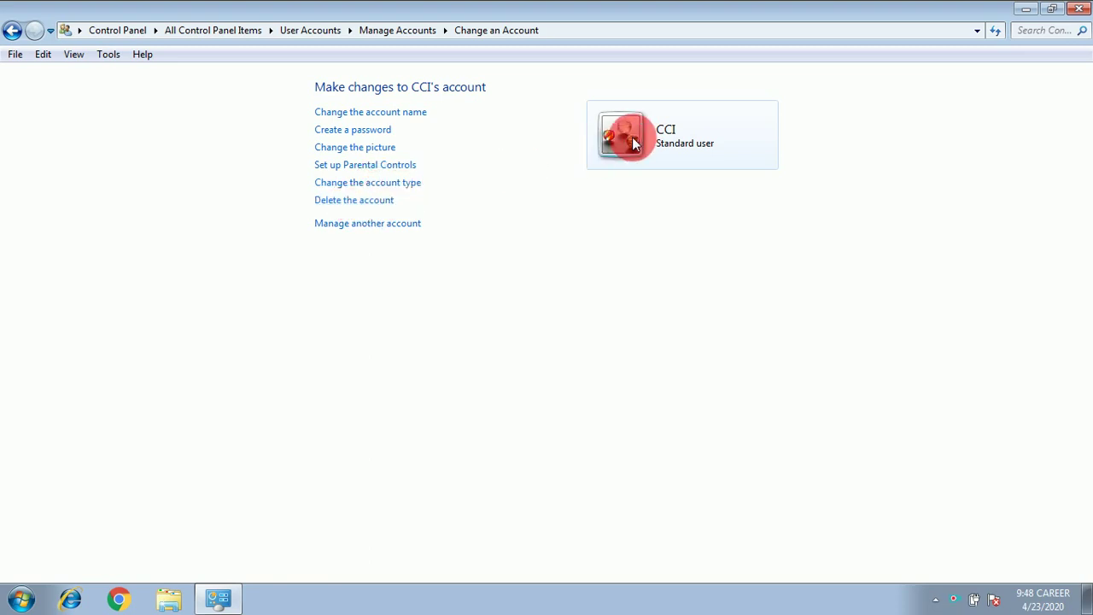
left_click(358, 148)
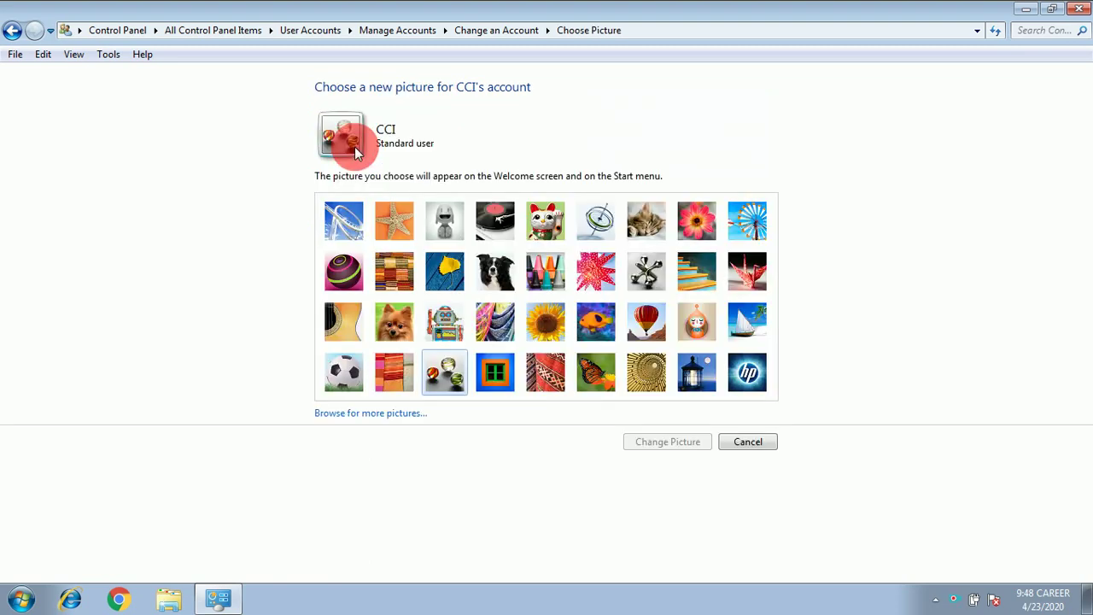
left_click(392, 319)
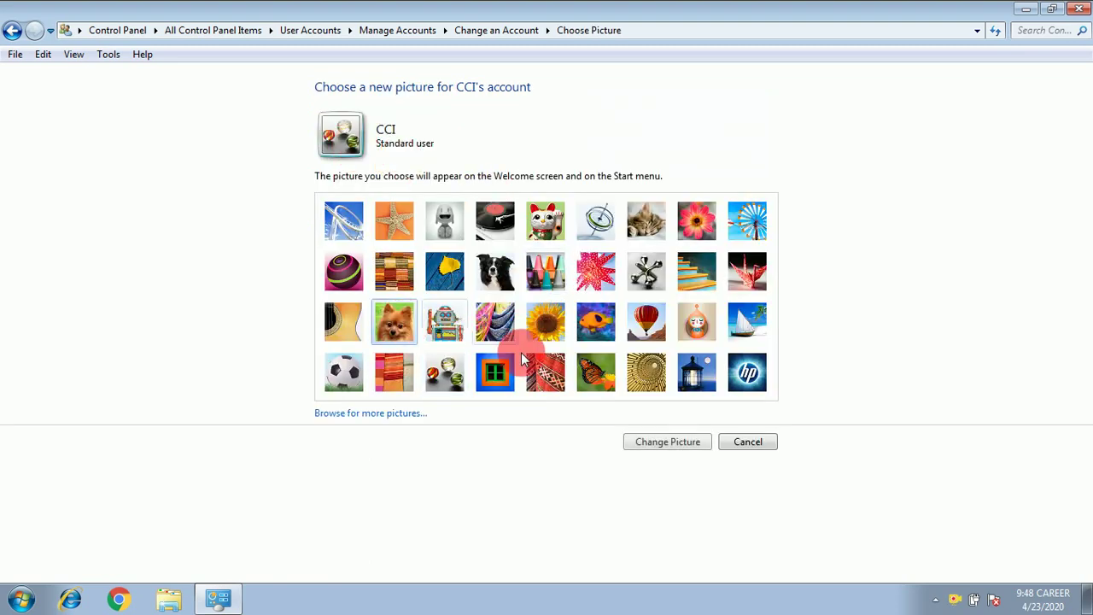
left_click(683, 444)
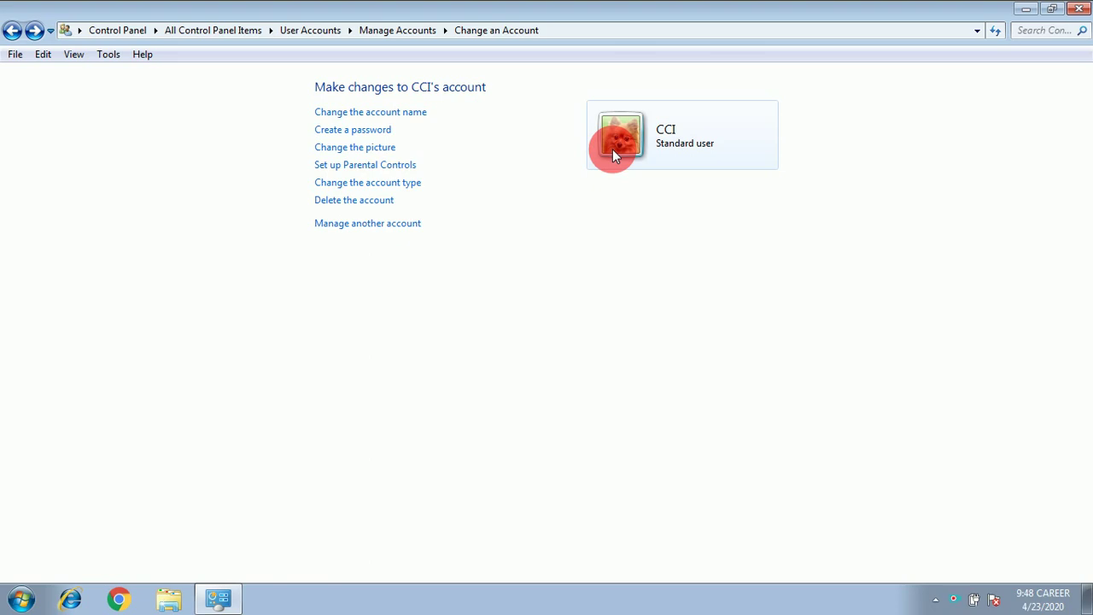
Delete the CCI account together with its files
left_click(354, 202)
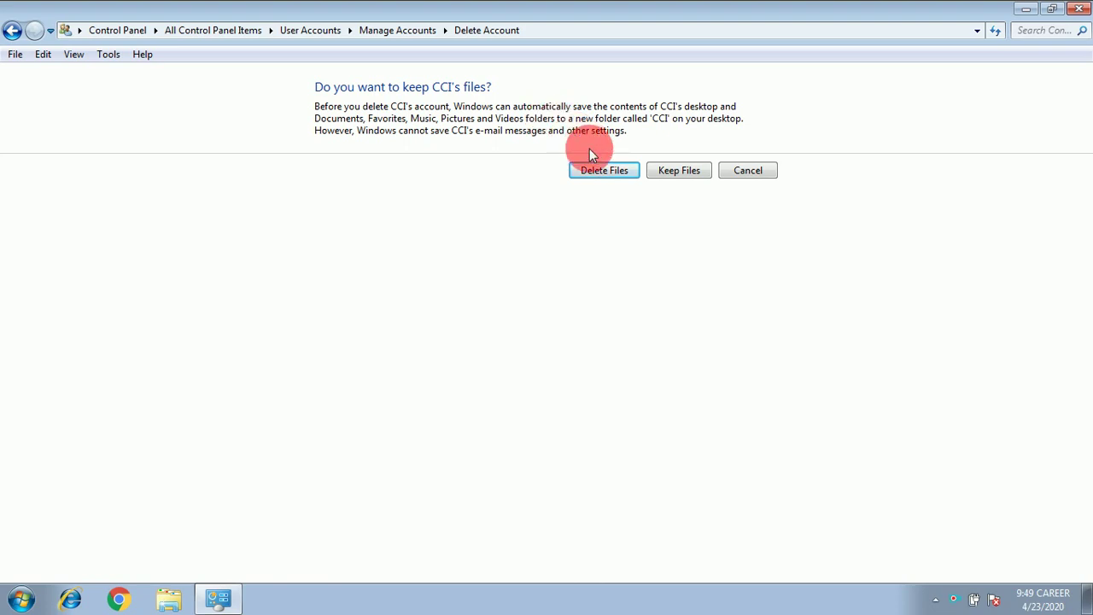
left_click(590, 170)
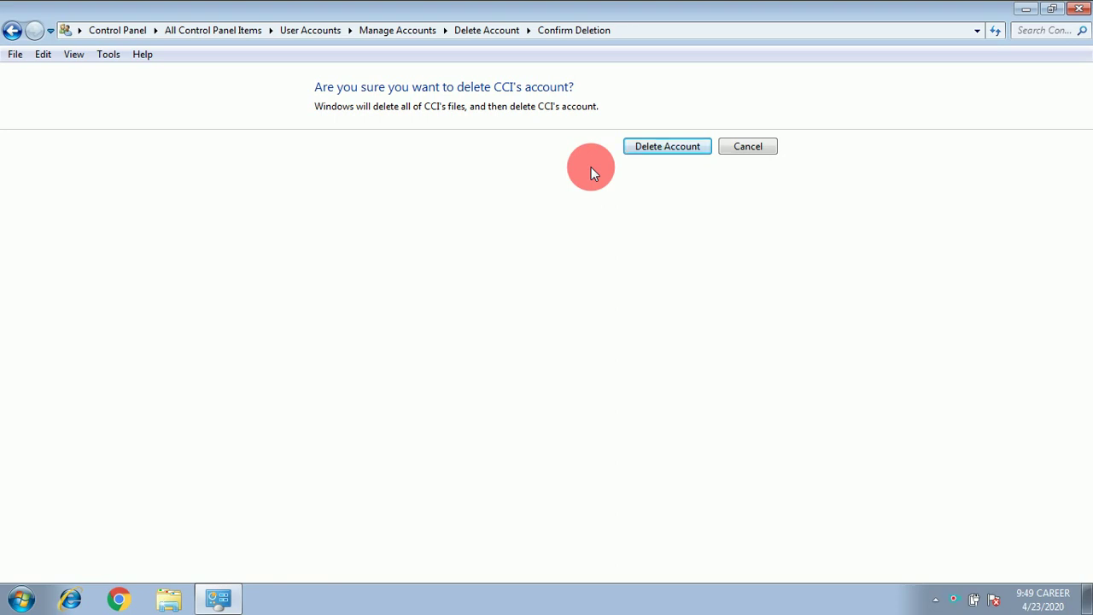
left_click(669, 146)
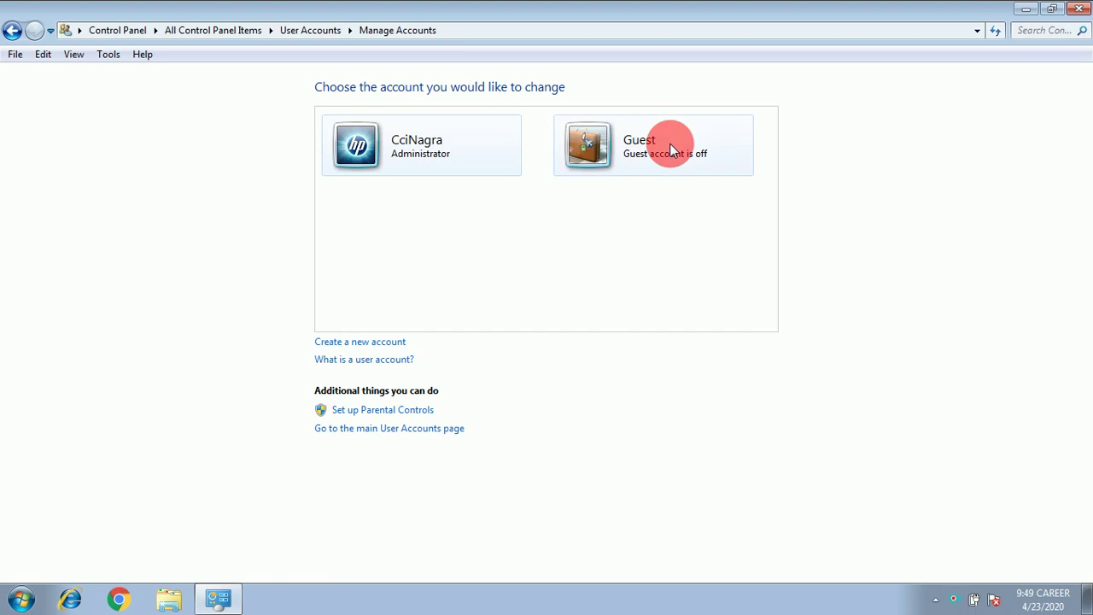
Close the Manage Accounts window and refresh the desktop
left_click(1076, 9)
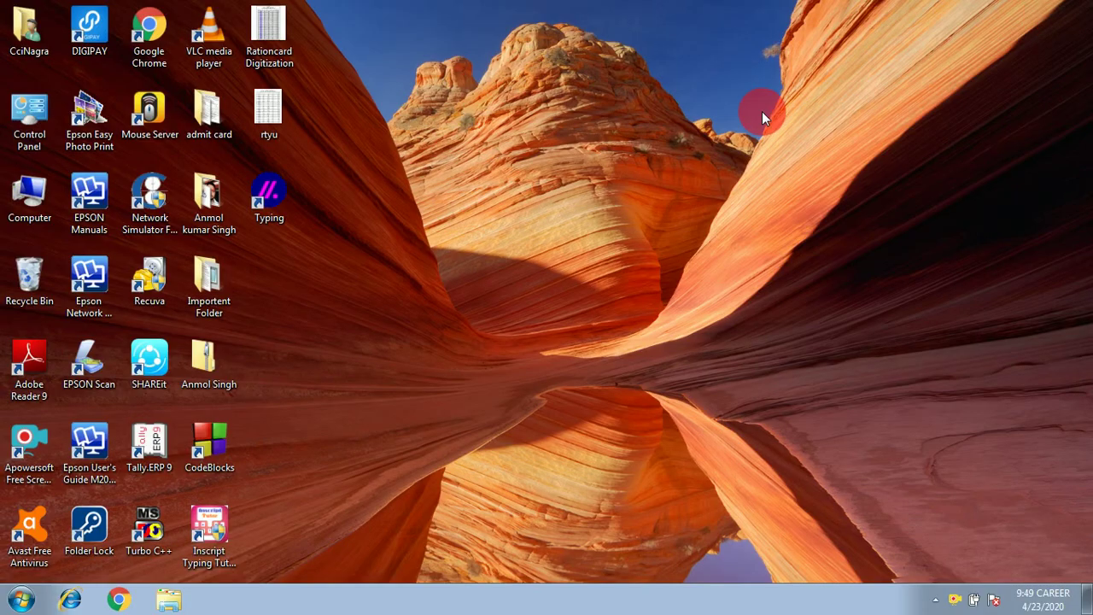
right_click(761, 111)
left_click(788, 185)
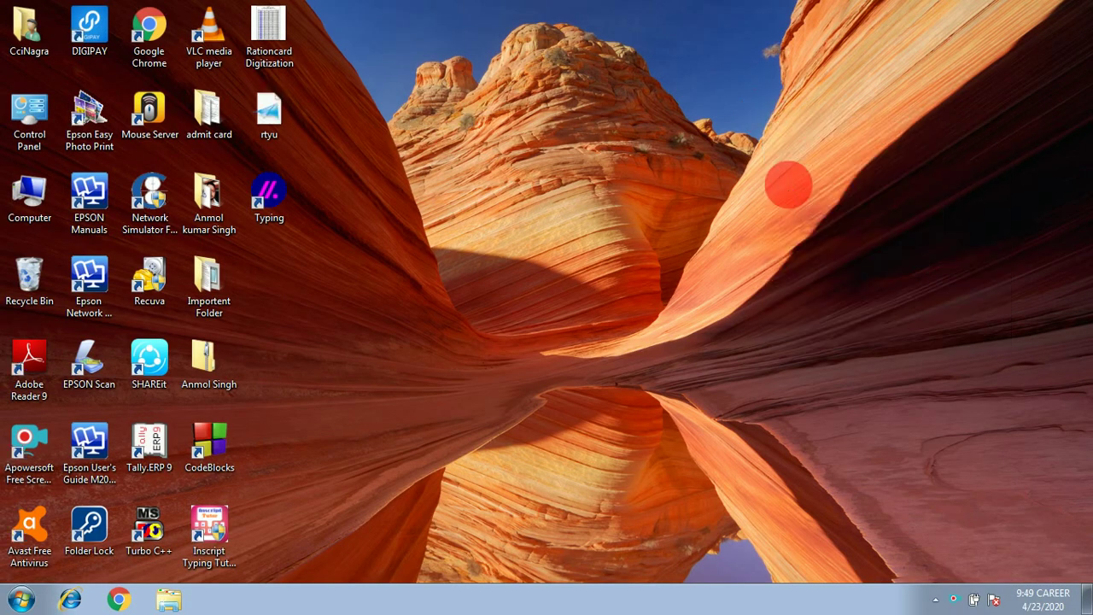